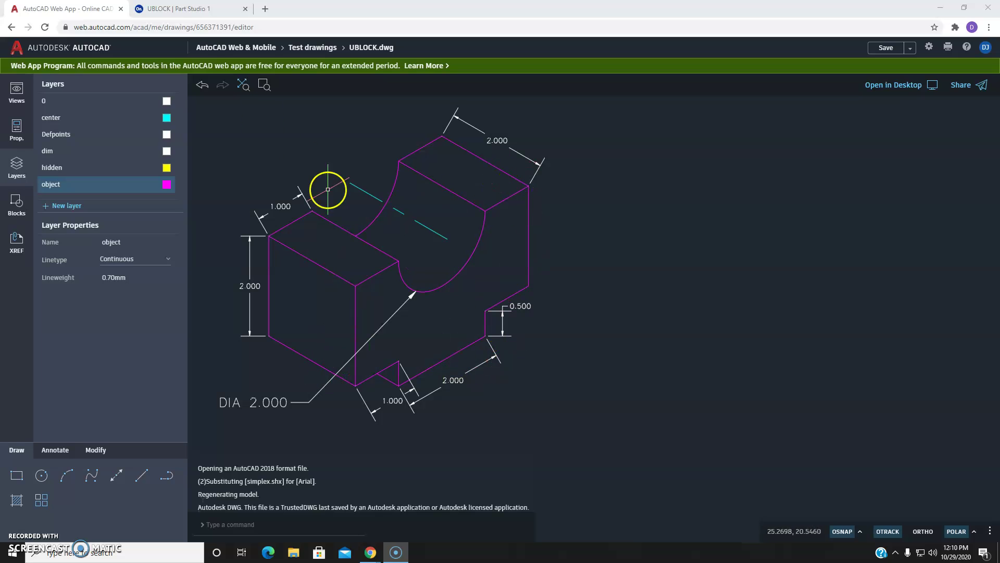
left_click(201, 4)
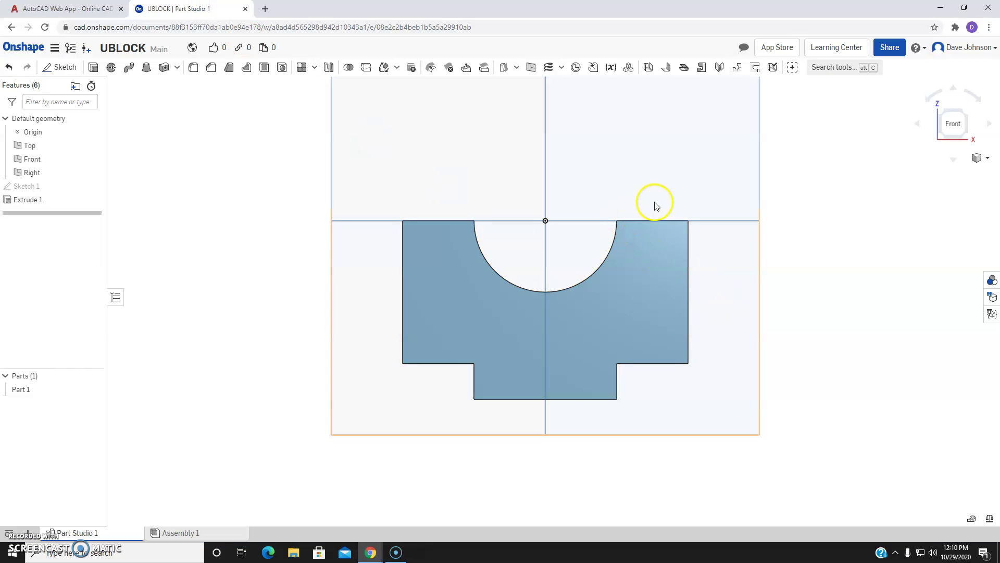
mouse_move(956, 130)
left_mouse_down()
mouse_move(819, 163)
mouse_move(797, 145)
mouse_move(947, 114)
mouse_move(954, 102)
mouse_move(913, 49)
mouse_move(761, 44)
mouse_move(907, 53)
mouse_move(933, 78)
mouse_move(951, 126)
left_mouse_up()
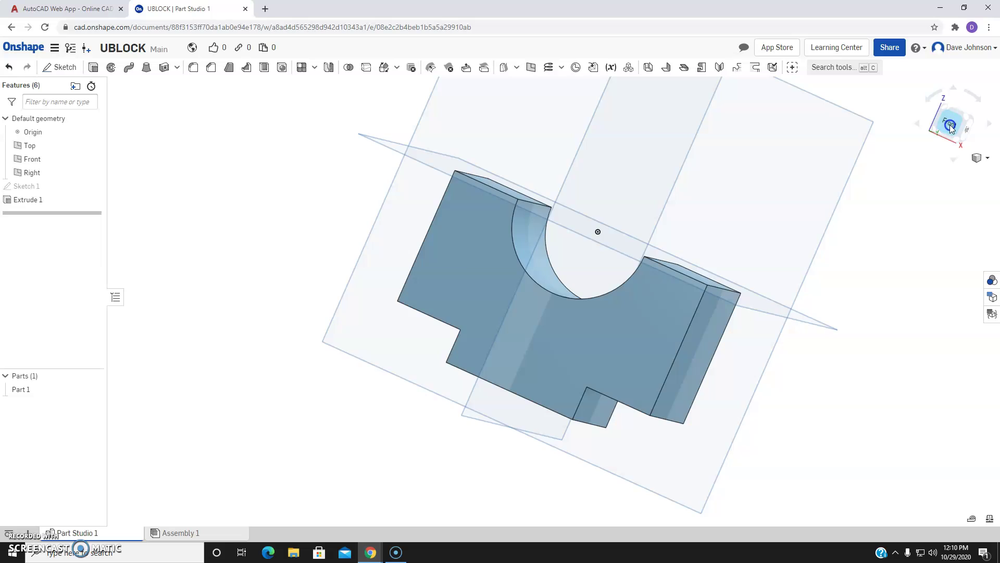
left_click(951, 125)
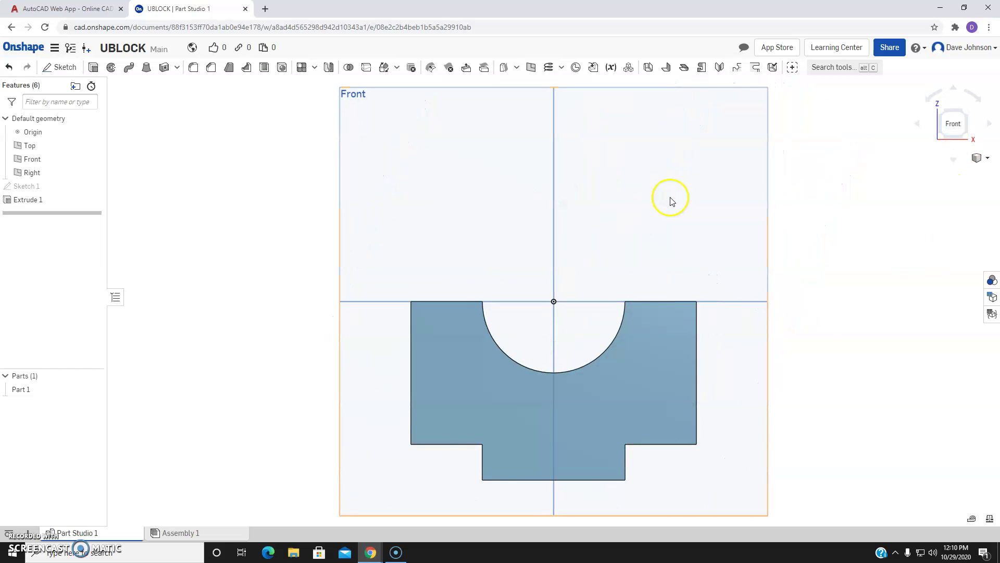
scroll(598, 359, "down", 1)
scroll(599, 359, "up", 2)
middle_click_drag(585, 360, 553, 295)
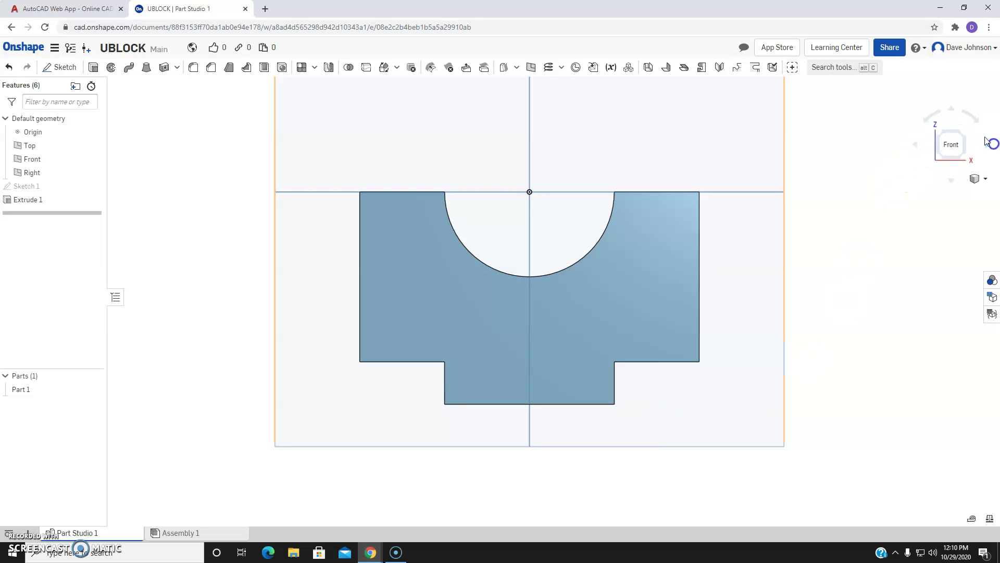
left_click(950, 148)
left_click_drag(951, 150, 962, 151)
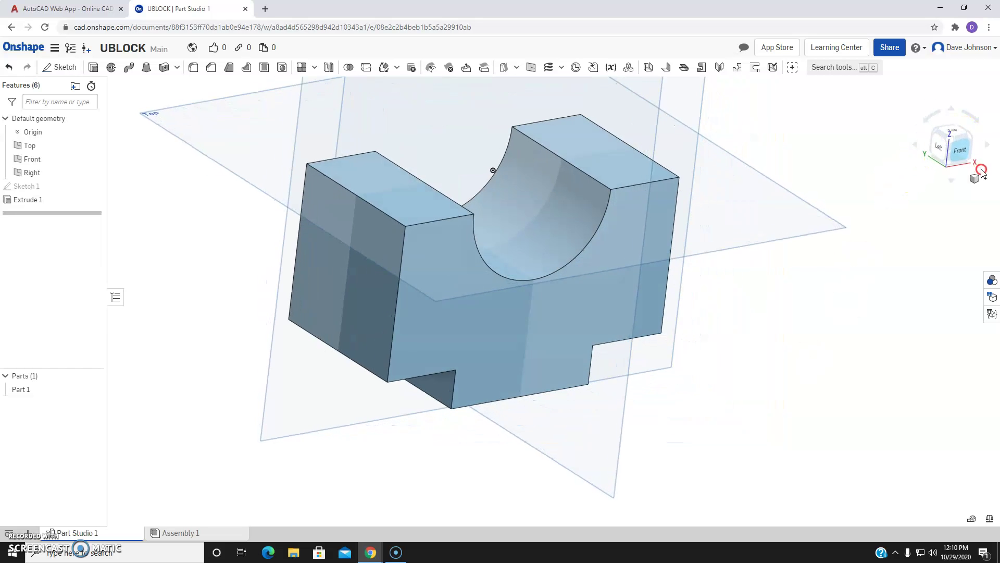
left_click(990, 184)
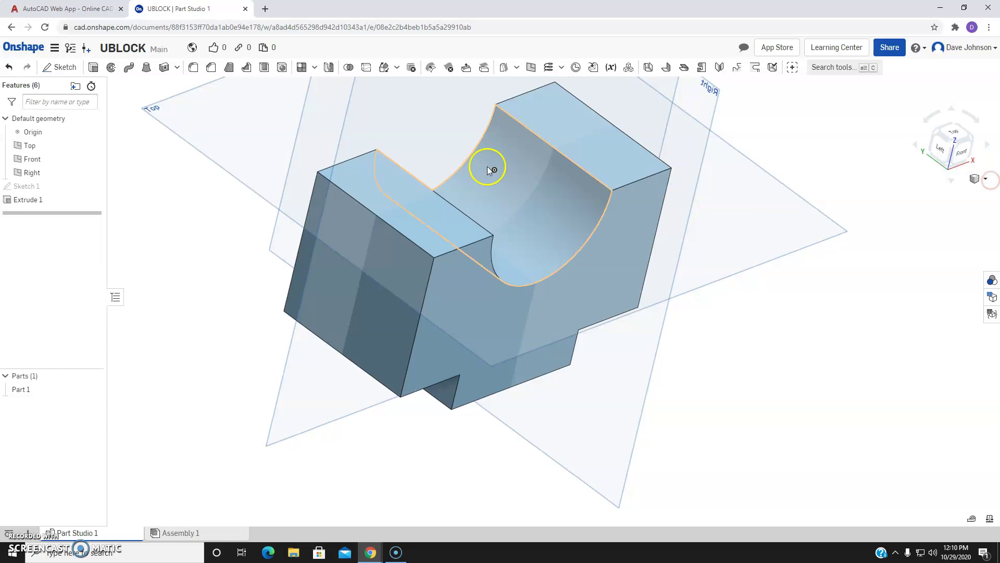
middle_click_drag(476, 174, 494, 198)
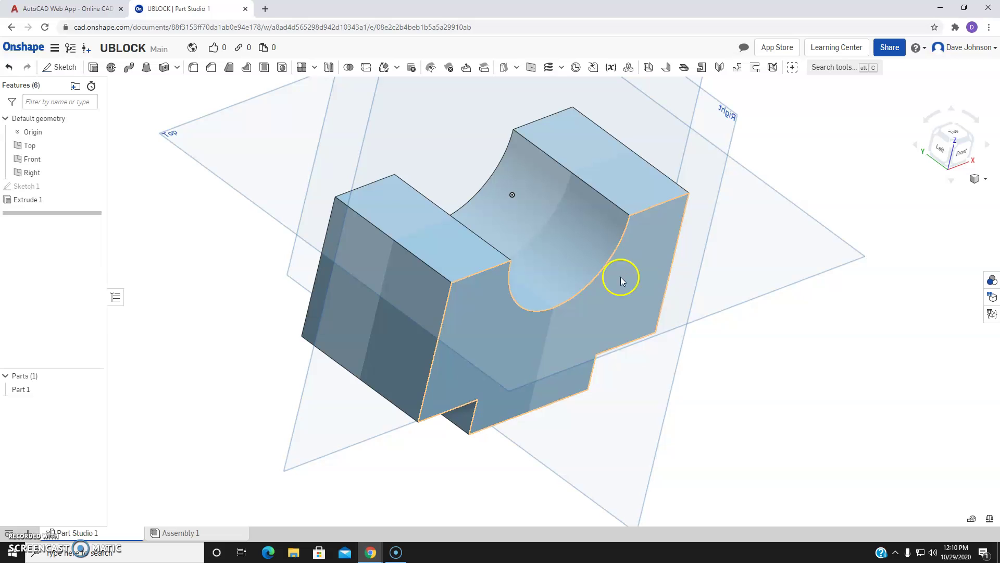
left_click(962, 155)
left_click(50, 6)
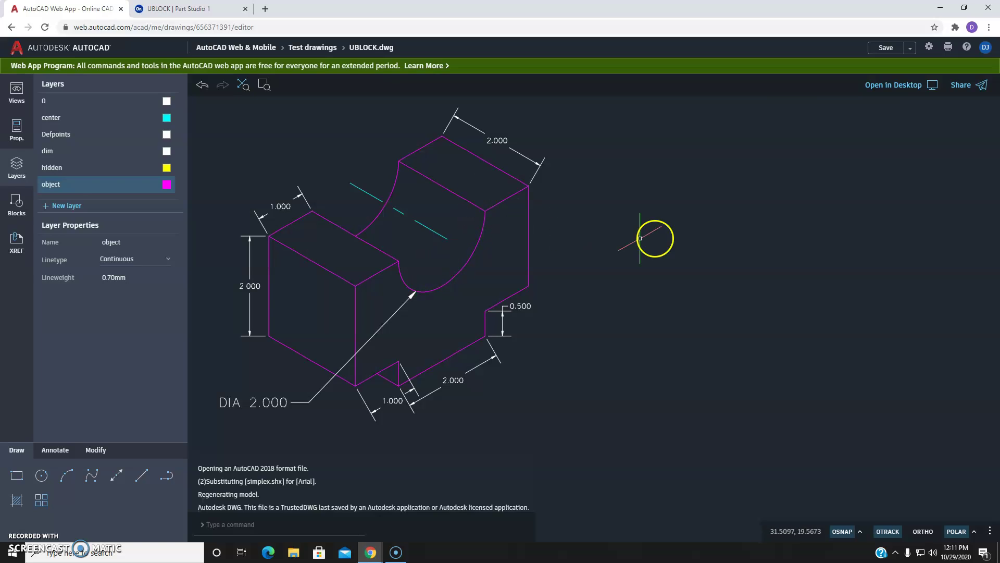
- Make object the current layer and show its ByLayer color and linetype, 1.0000 scale properties
left_click(91, 190)
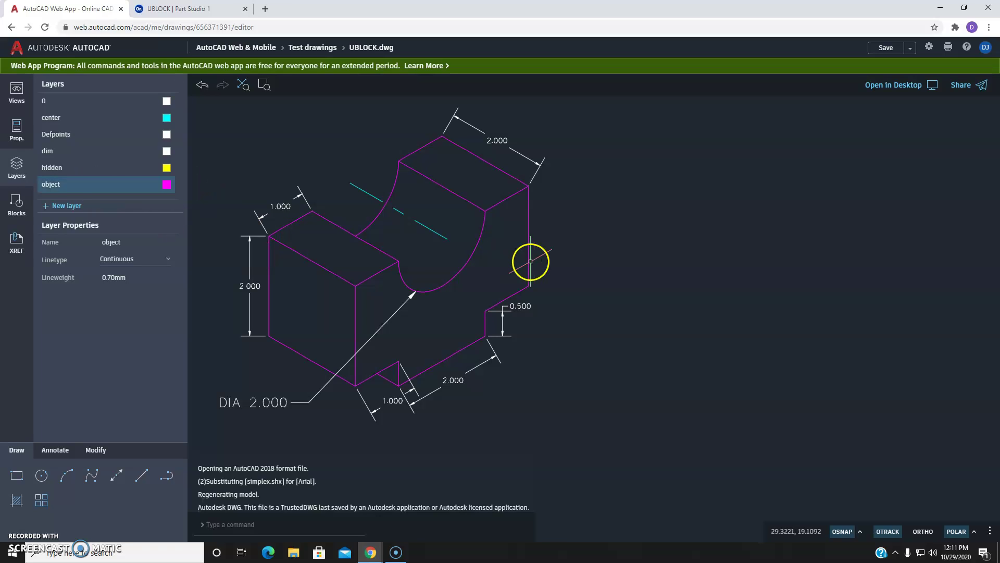
left_click(14, 135)
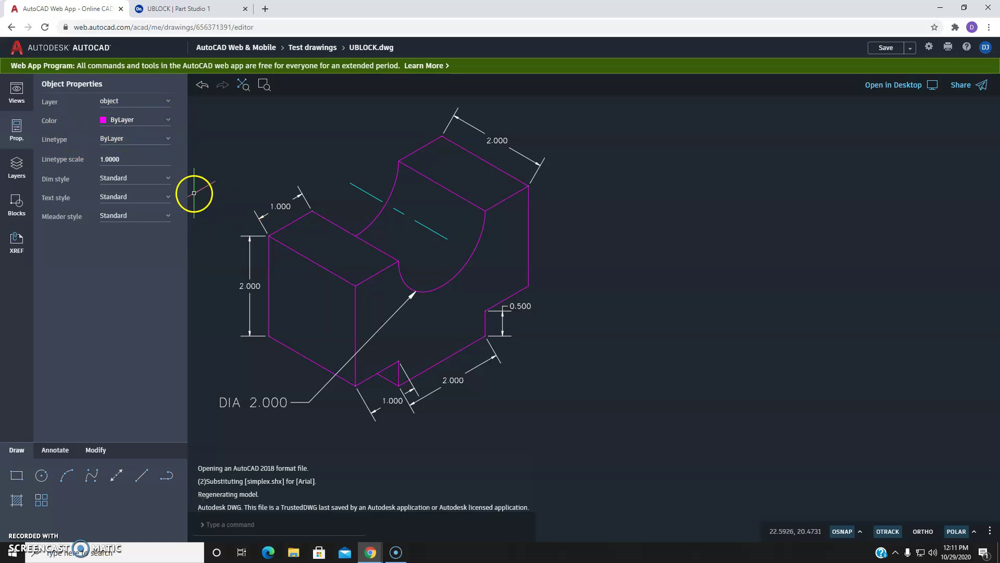
middle_click_drag(728, 315, 627, 308)
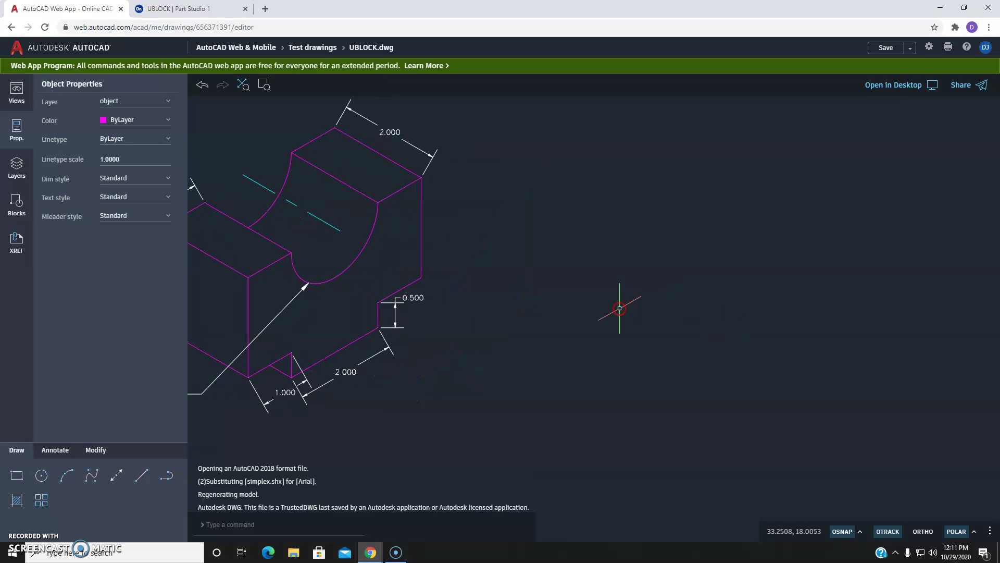
middle_click_drag(450, 353, 582, 345)
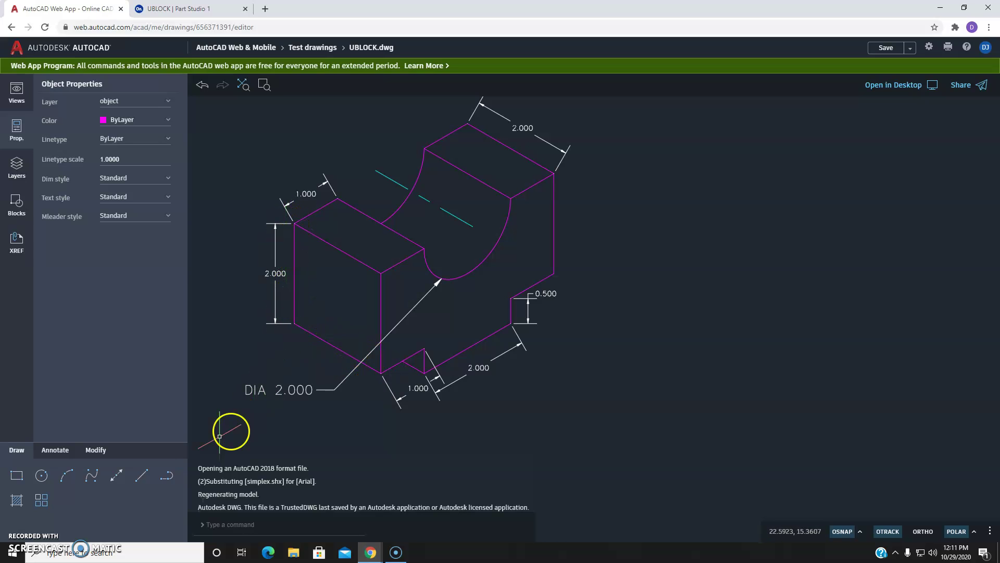
- Start the front-view outline with LINE: 2 down, 1 right, 0.5 down, 2 right
left_click(141, 474)
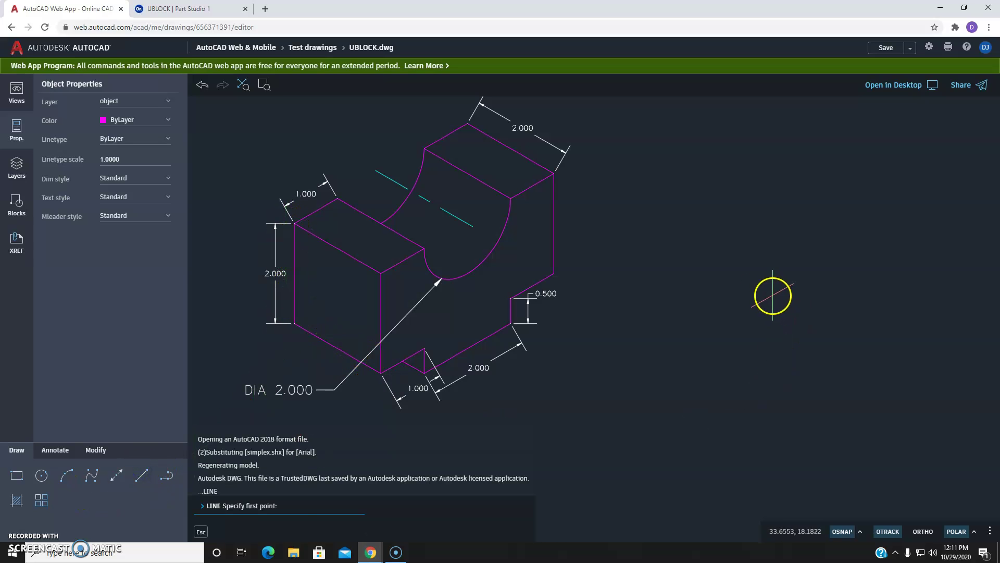
left_click(739, 277)
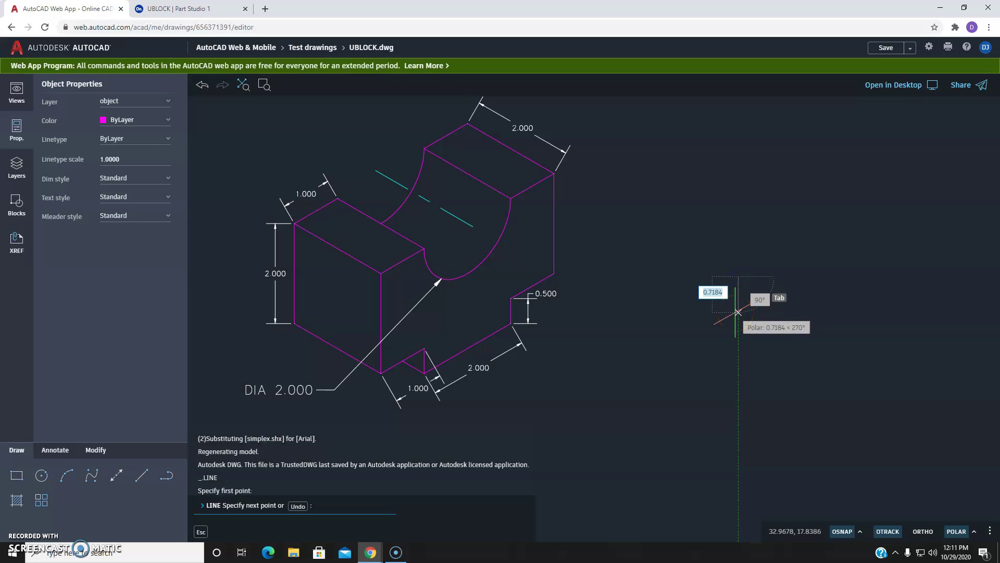
type("2")
key("Return")
left_click(774, 376)
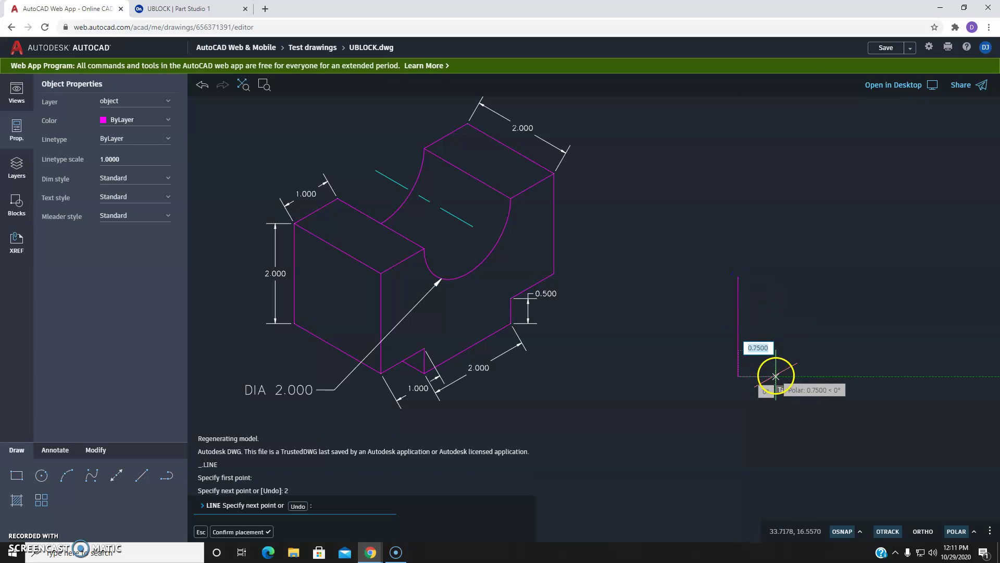
type("1")
key("Return")
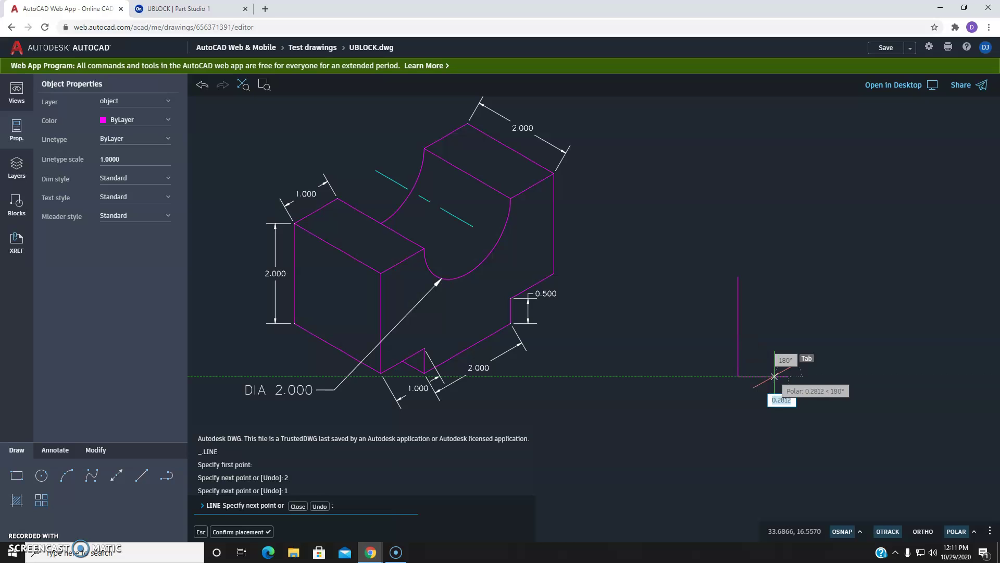
left_click_drag(774, 375, 757, 406)
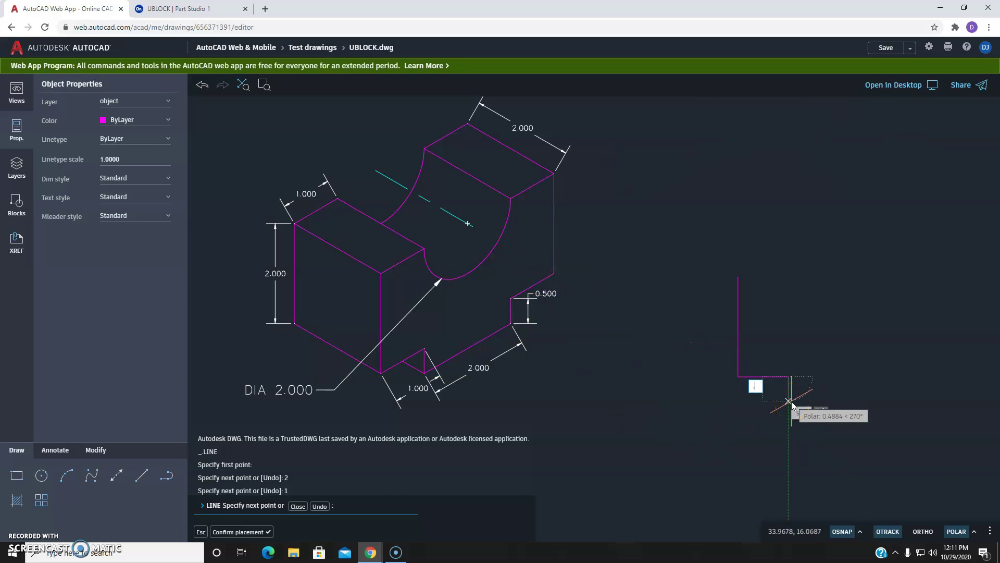
type("5")
key("Return")
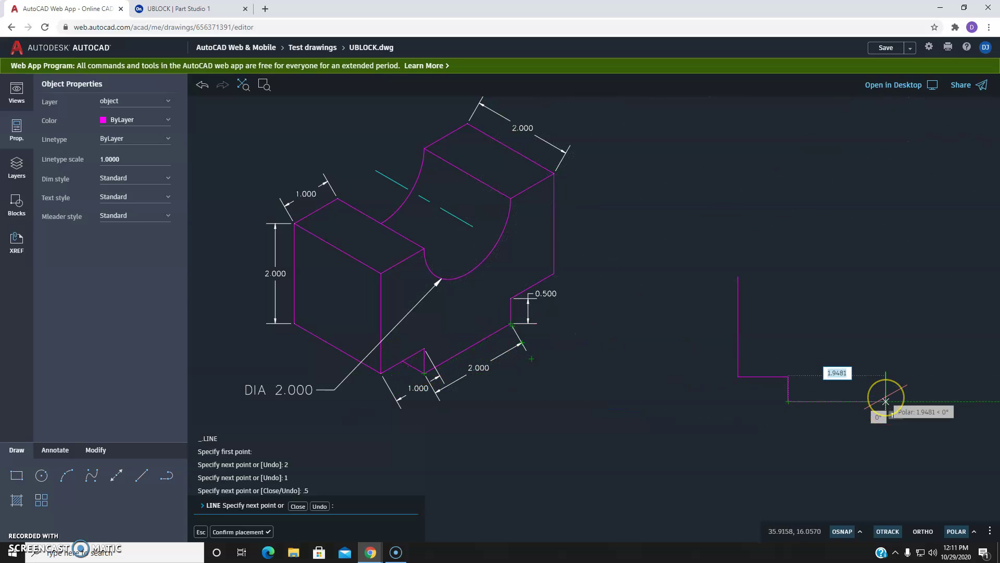
type("2")
key("Return")
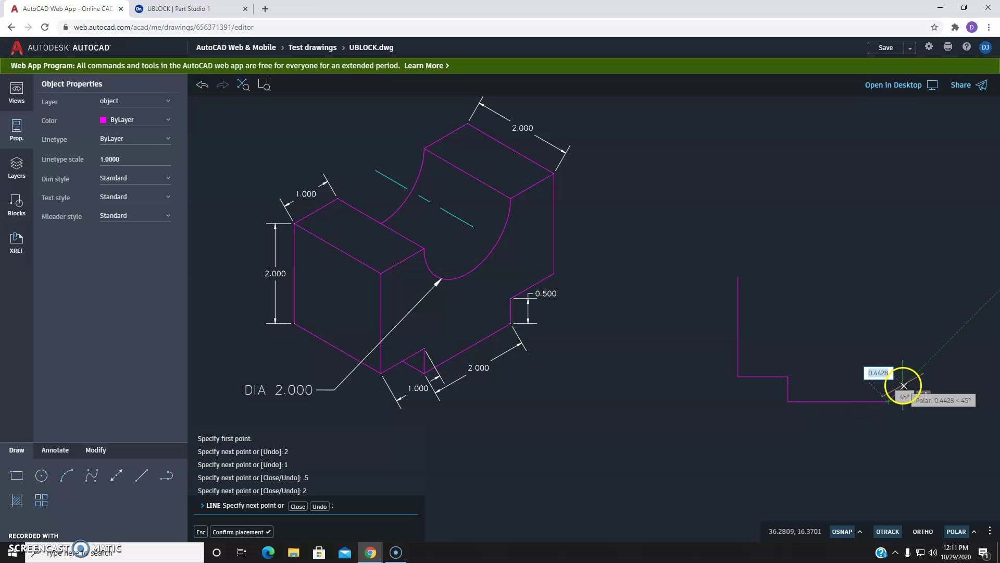
- Finish the outline: 0.5 back up, 1 right, up to the top-right corner, then close
middle_click_drag(901, 385, 830, 384)
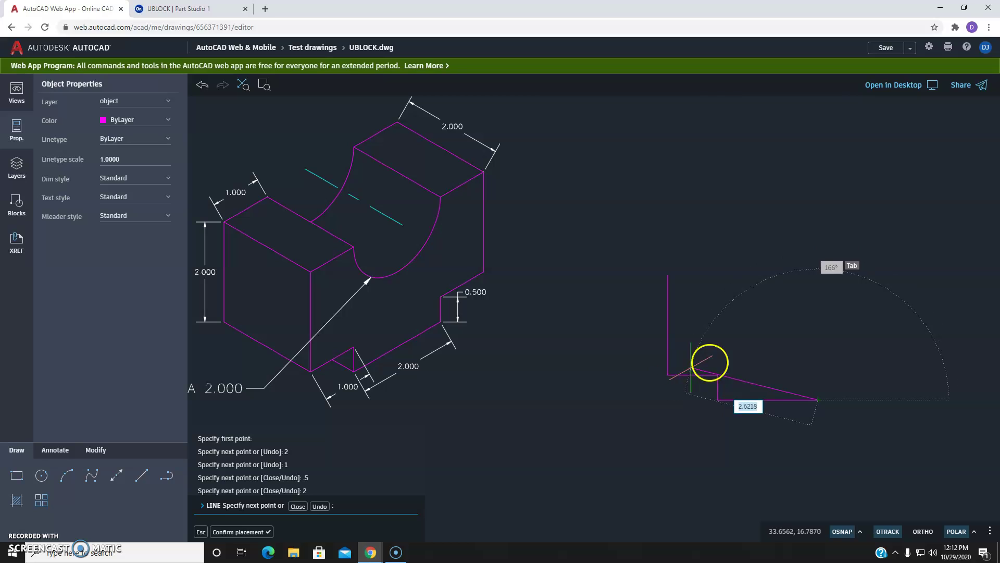
left_click(819, 376)
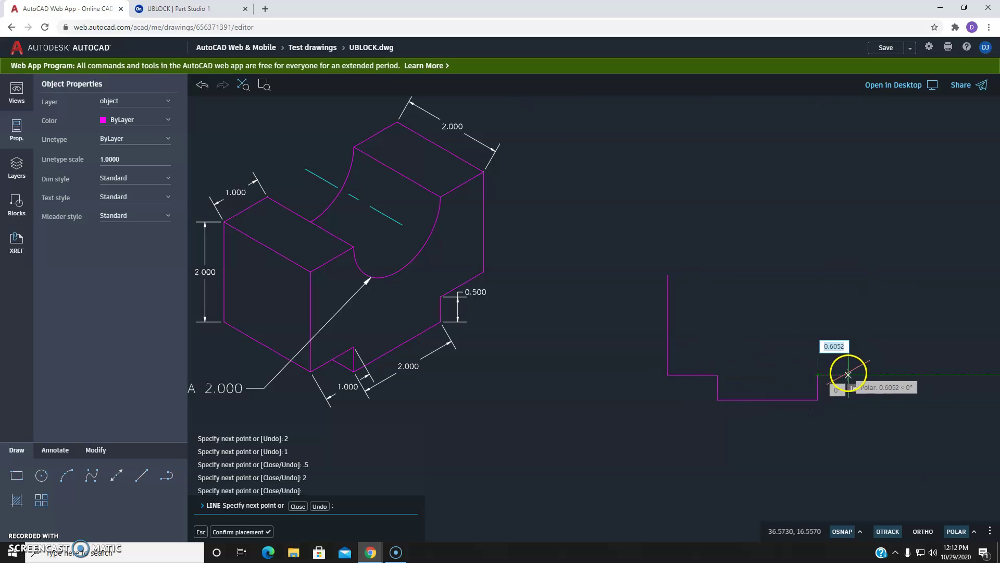
type("1")
key("Return")
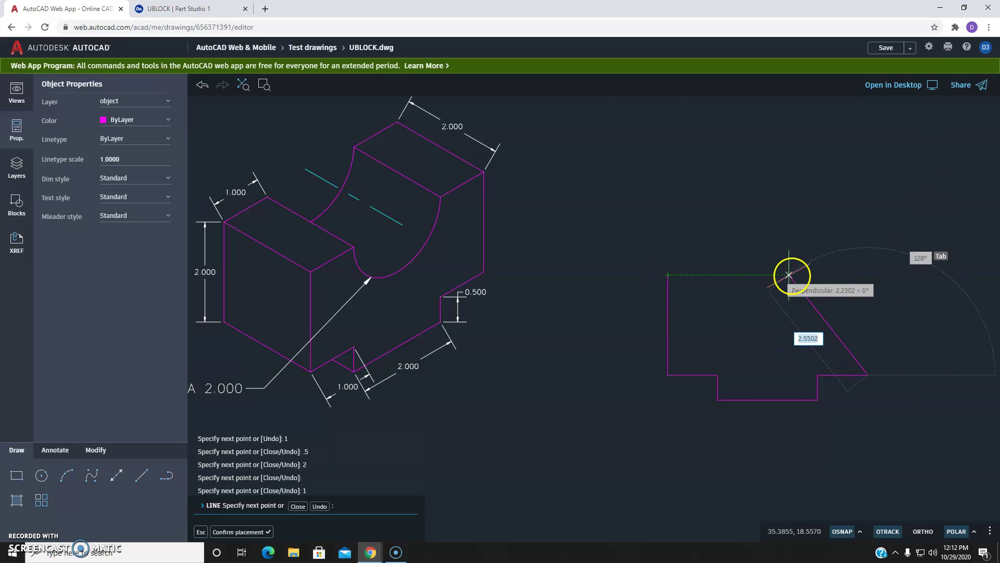
left_click(868, 275)
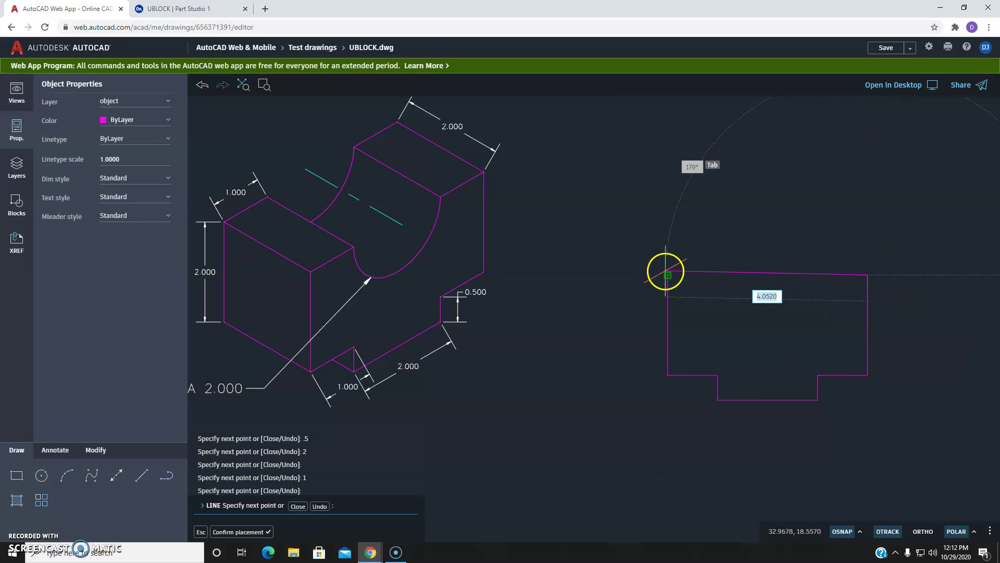
left_click(667, 275)
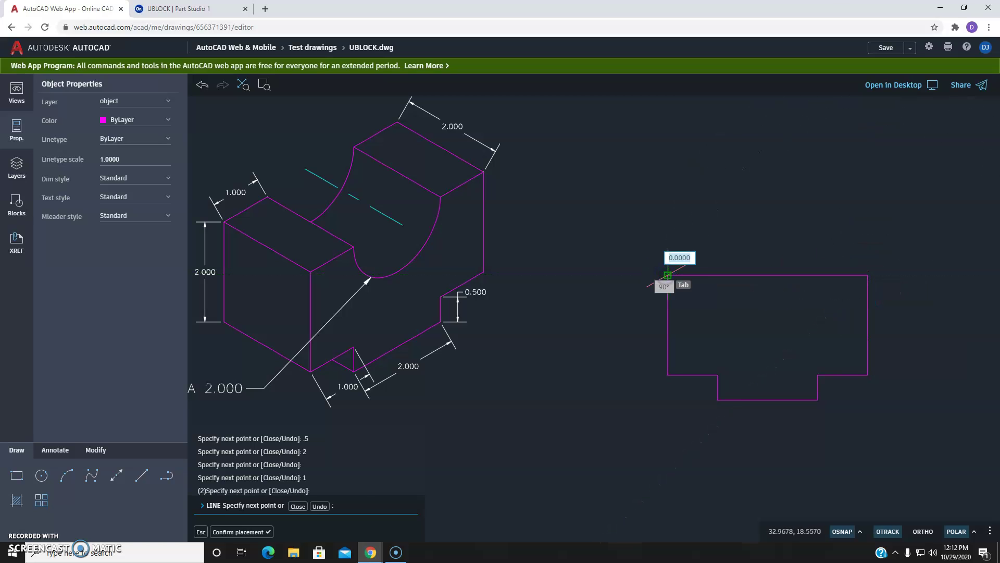
key("Escape")
key("Escape")
key("Escape")
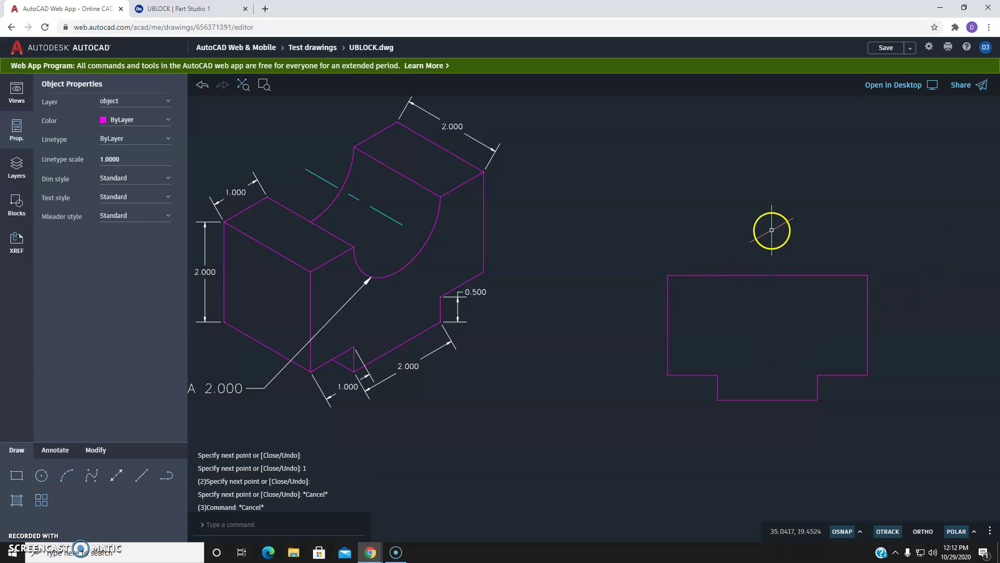
- Adjust object snap settings, then check the U-block's straight front view in Onshape
left_click(859, 531)
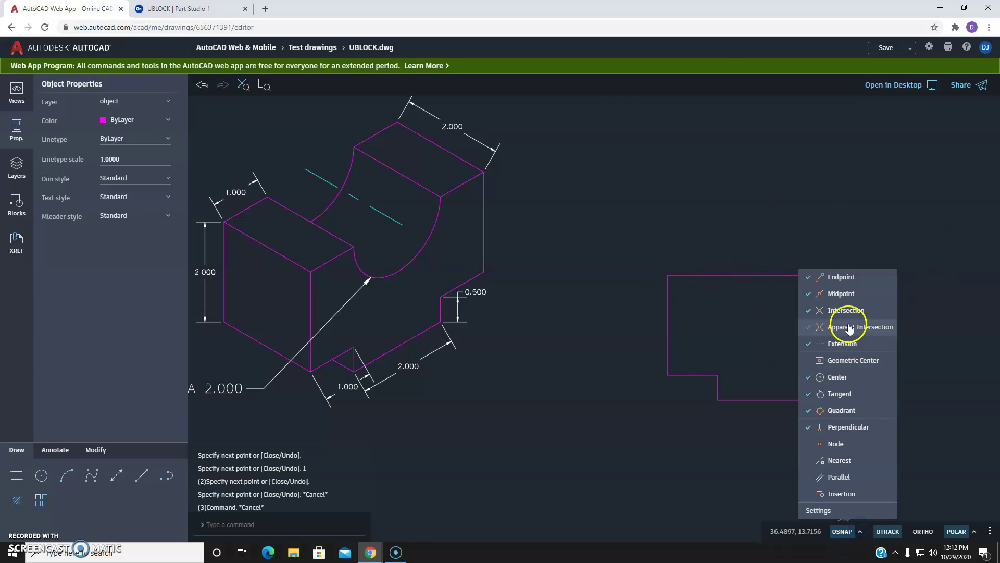
left_click(925, 275)
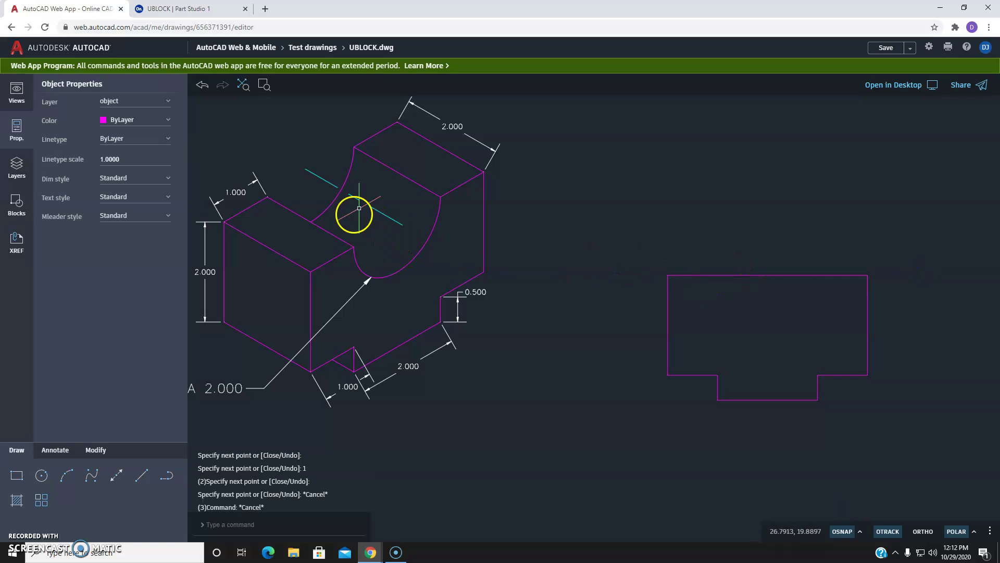
left_click(150, 8)
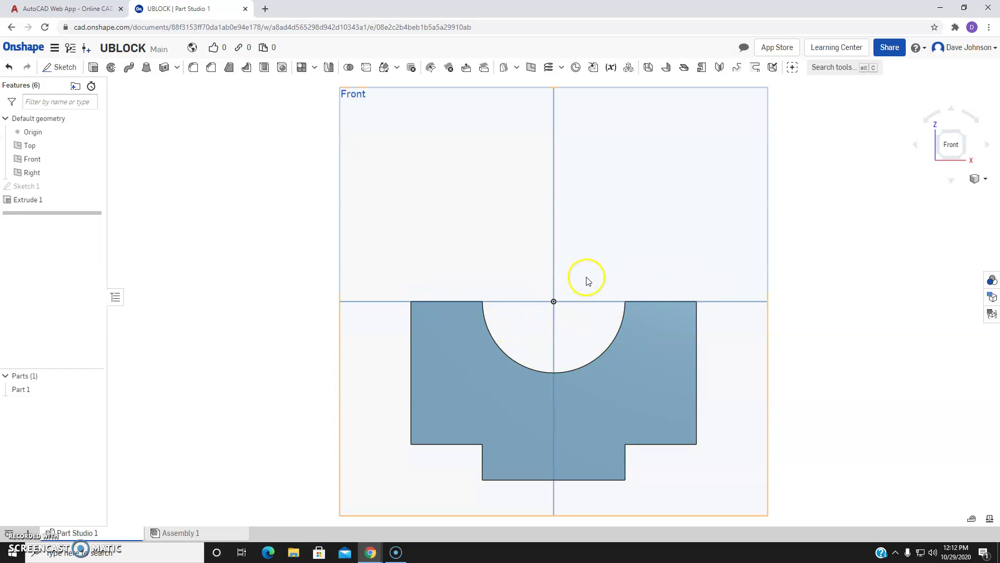
mouse_move(588, 282)
right_mouse_down()
mouse_move(598, 286)
mouse_move(574, 275)
right_mouse_up()
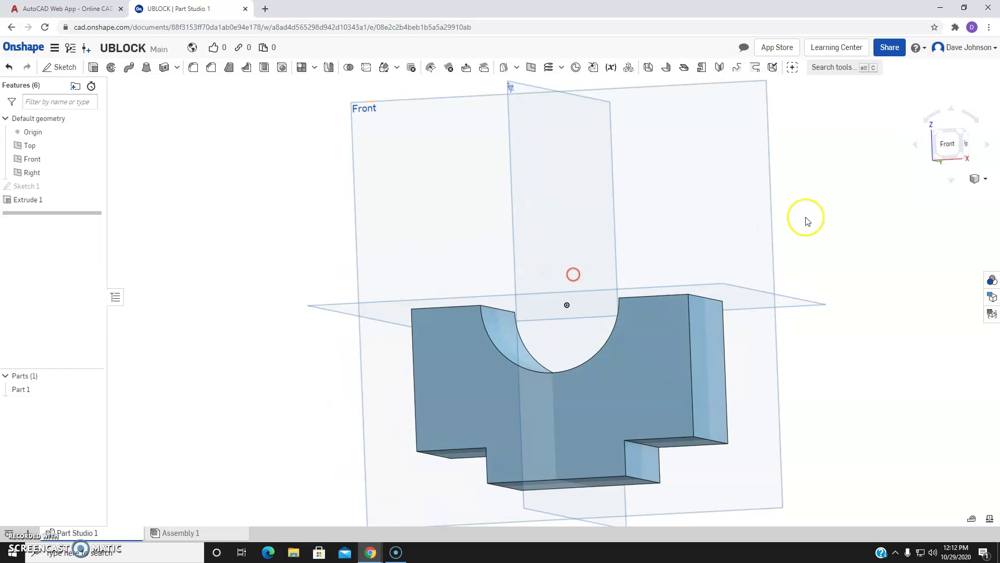
left_click(947, 150)
left_click(102, 9)
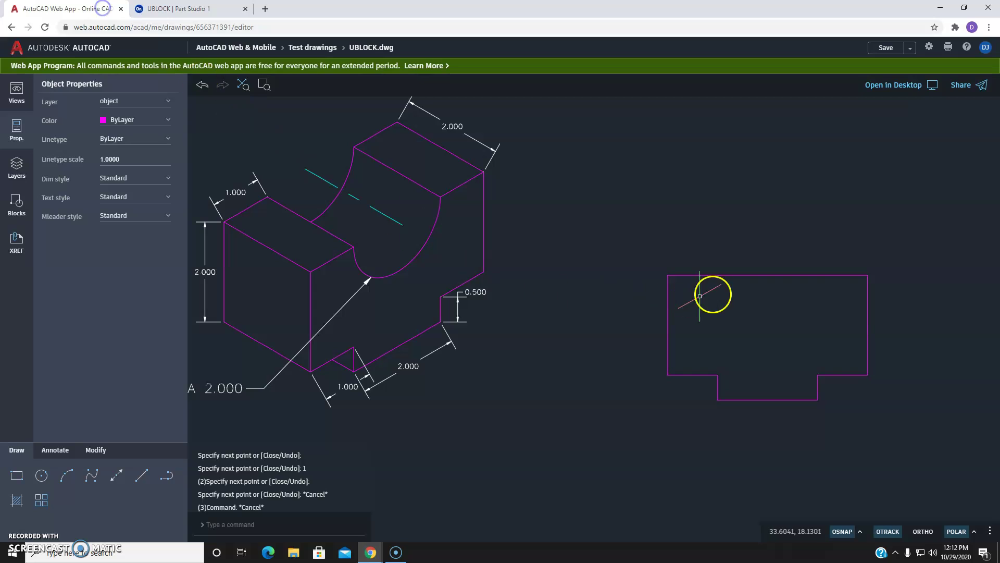
- Draw a radius 1 circle centred on the profile's top edge
left_click(67, 475)
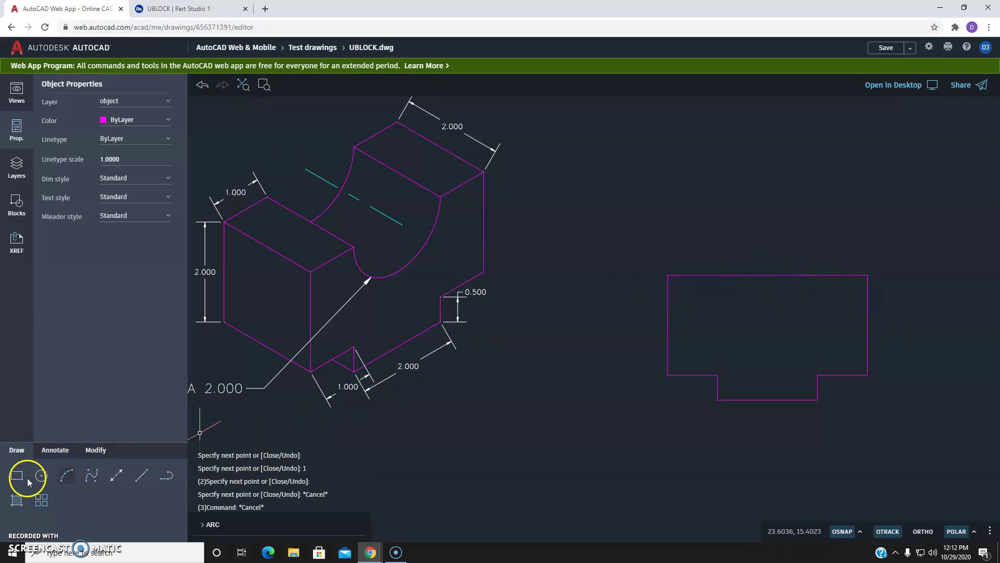
left_click(41, 476)
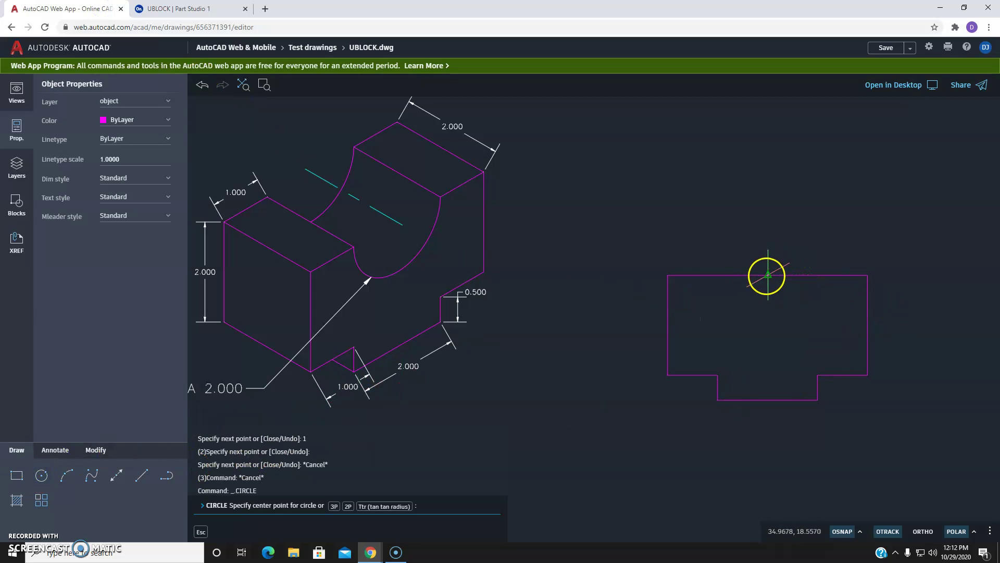
left_click(768, 276)
scroll(735, 286, "down", 2)
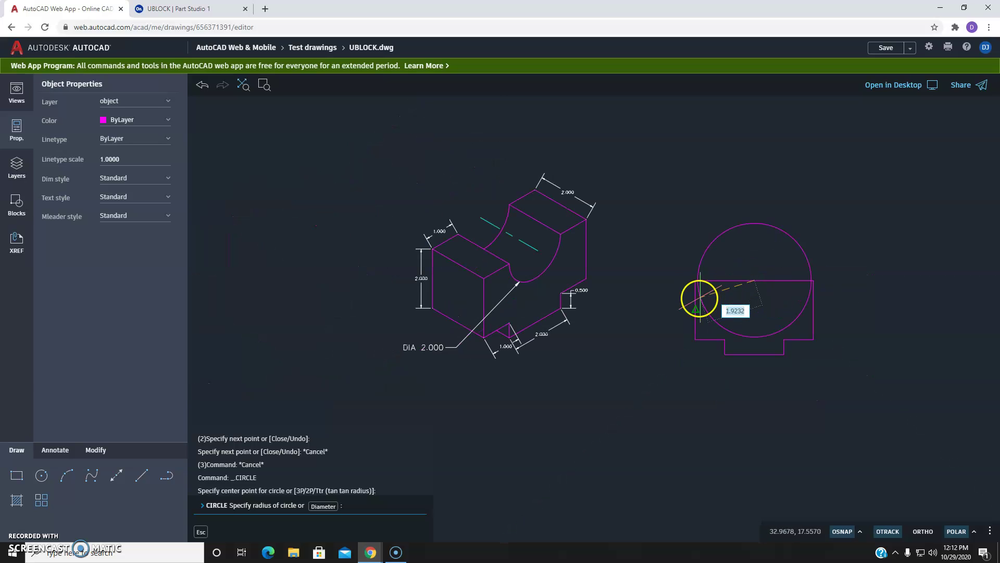
scroll(707, 298, "up", 1)
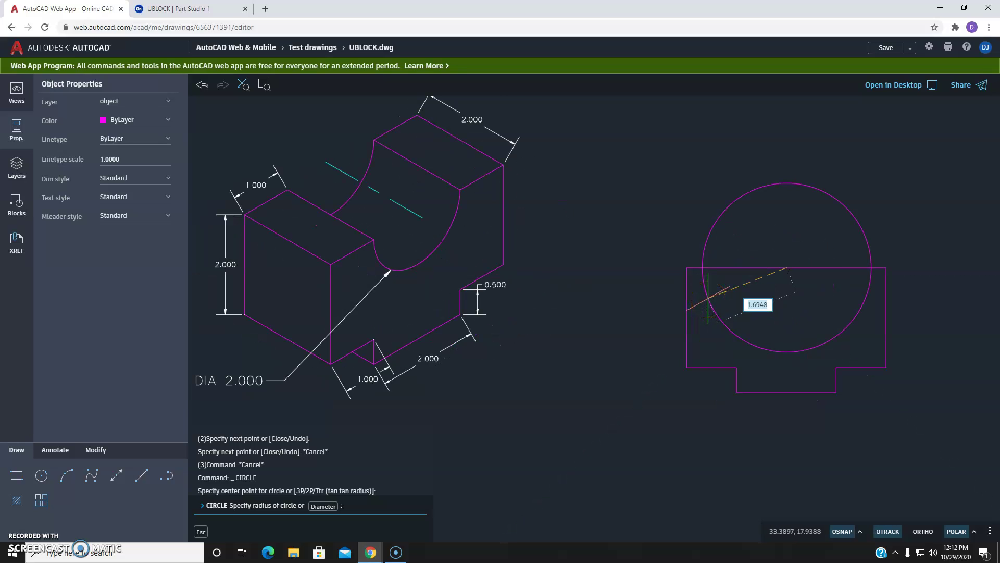
key("Return")
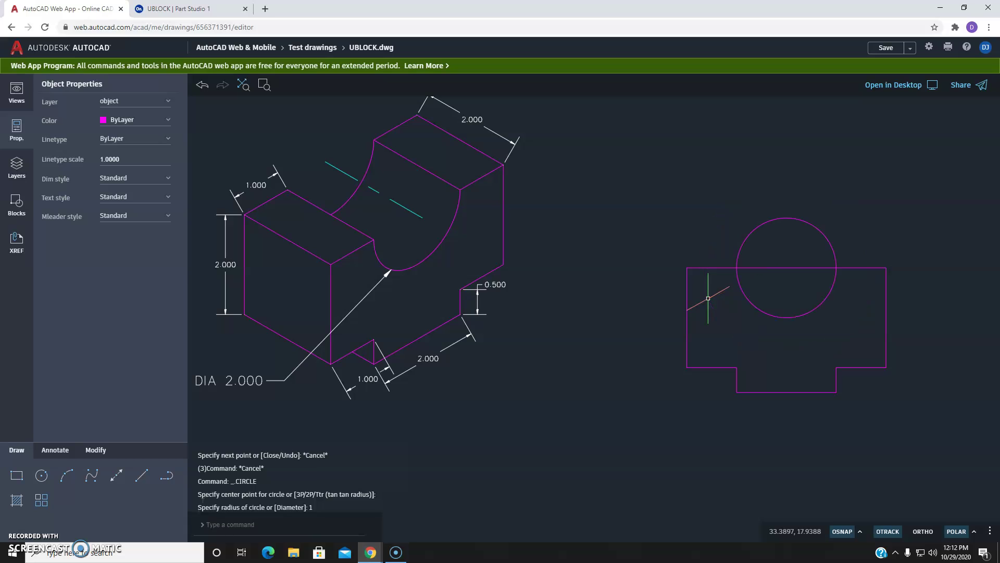
- Trim the circle's upper arc and the top edge inside it, leaving a half-round notch
left_click(91, 451)
left_click(140, 476)
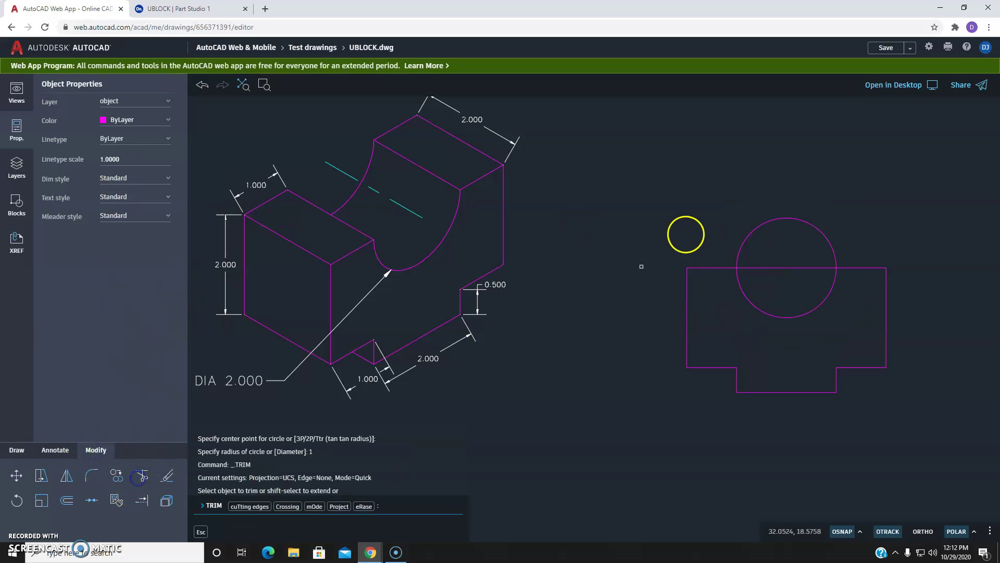
mouse_move(819, 198)
left_mouse_down()
mouse_move(795, 228)
mouse_move(791, 278)
left_mouse_up()
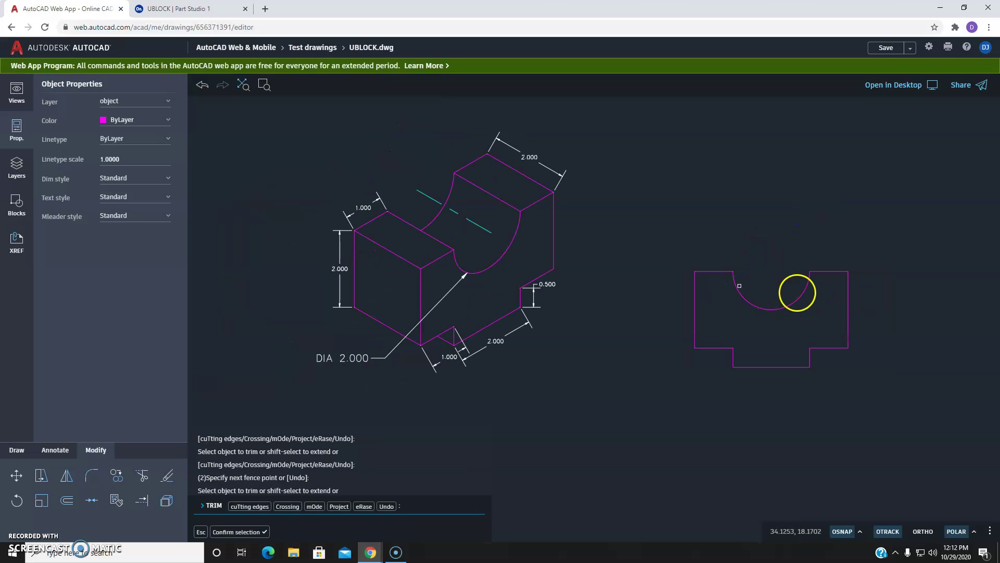
scroll(797, 290, "down", 2)
middle_click_drag(797, 290, 594, 270)
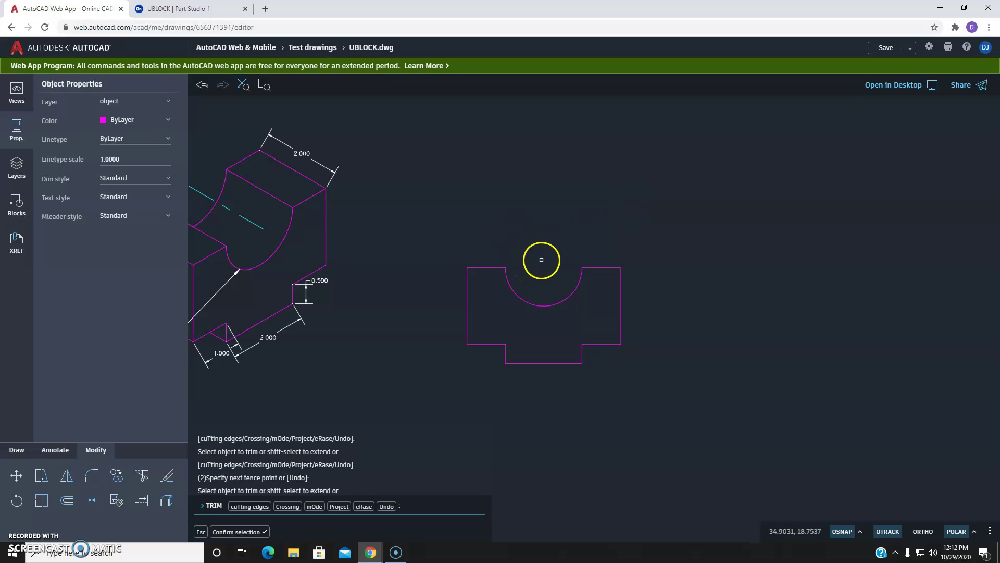
key("Escape")
key("Escape")
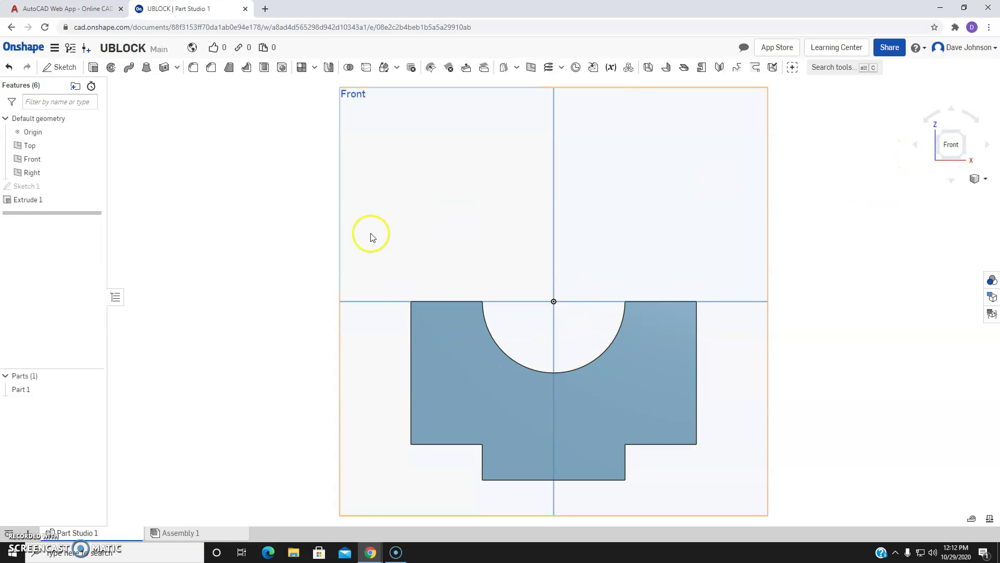
middle_click_drag(497, 333, 488, 299)
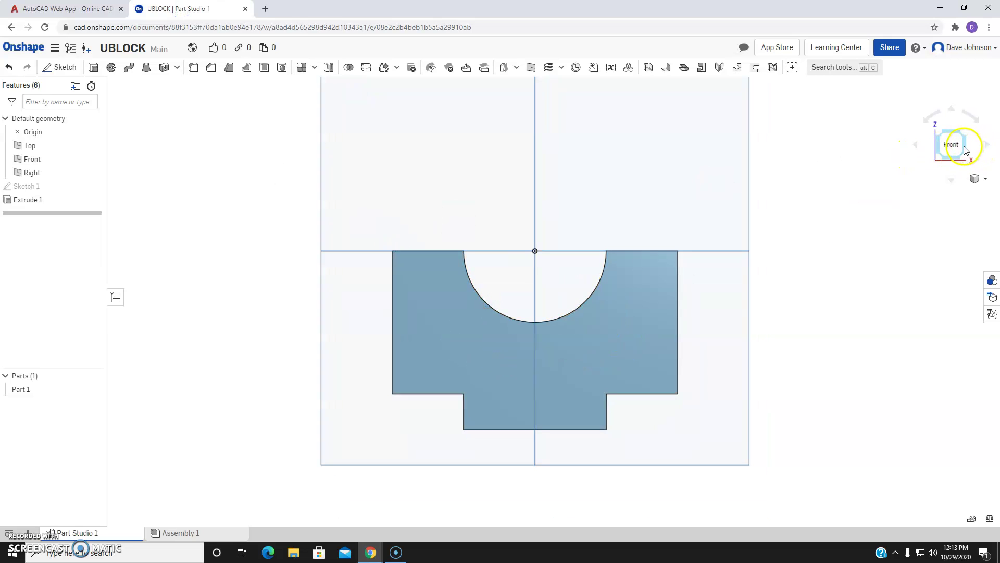
left_click(955, 150)
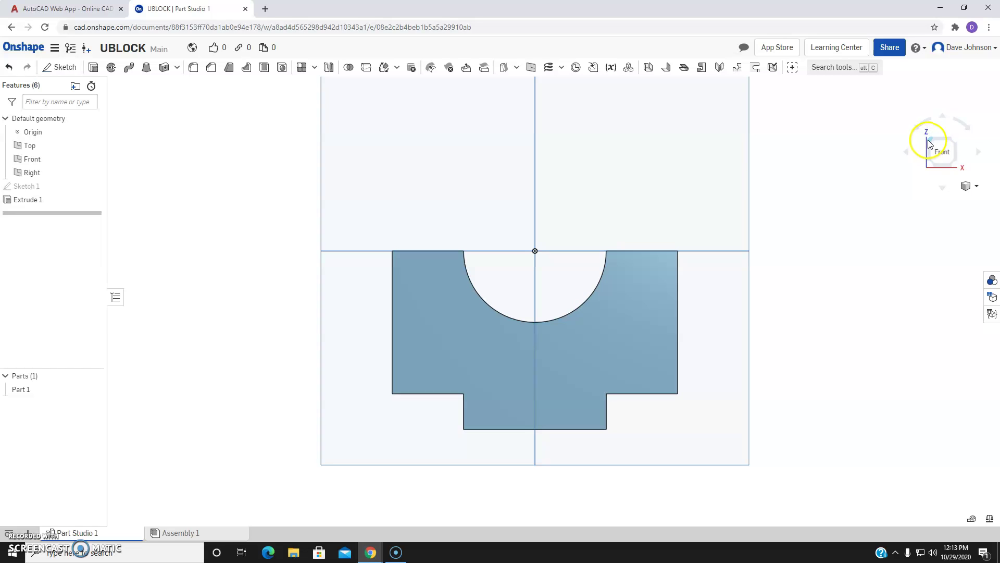
left_click(933, 142)
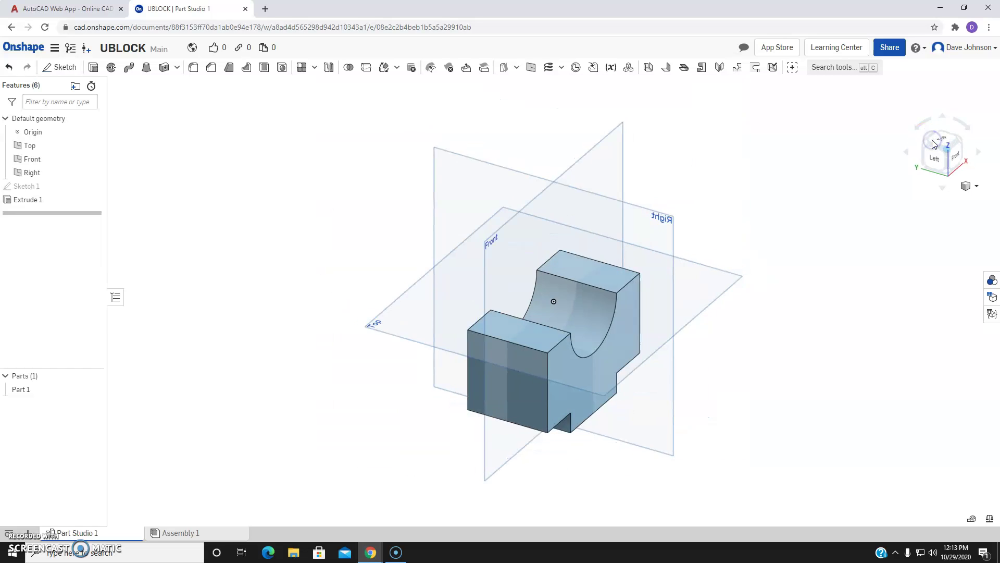
scroll(574, 445, "up", 5)
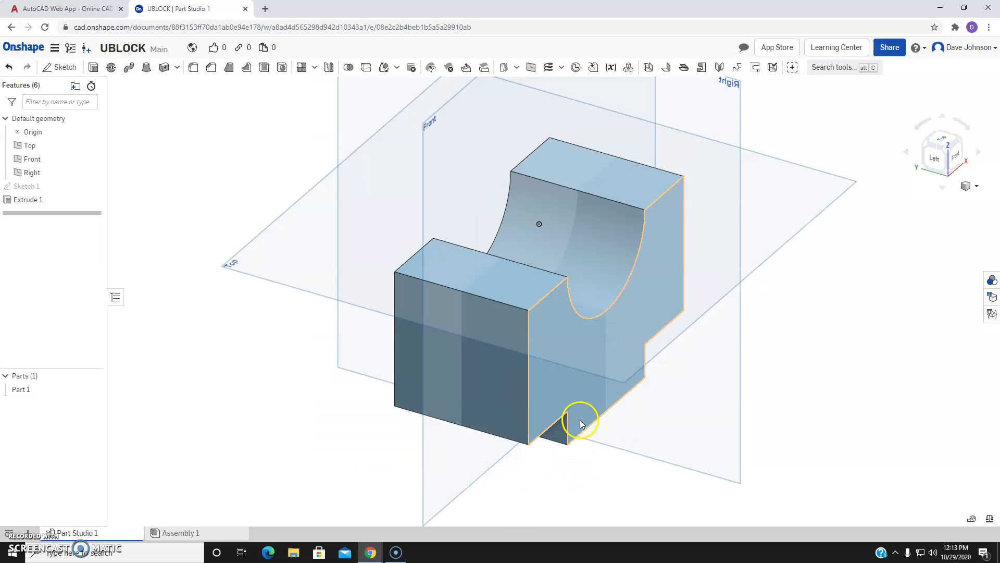
left_click(937, 161)
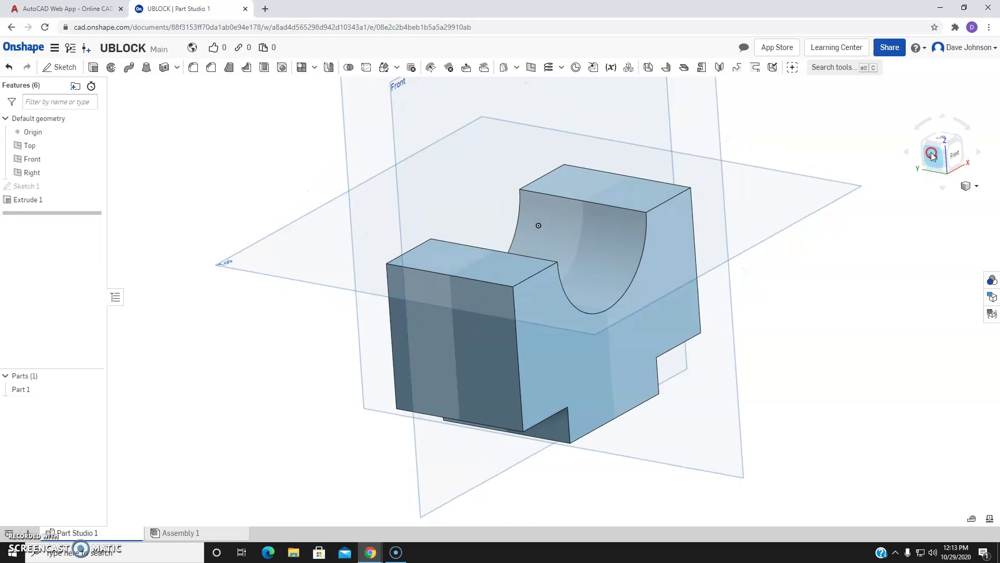
left_click_drag(933, 149, 928, 159)
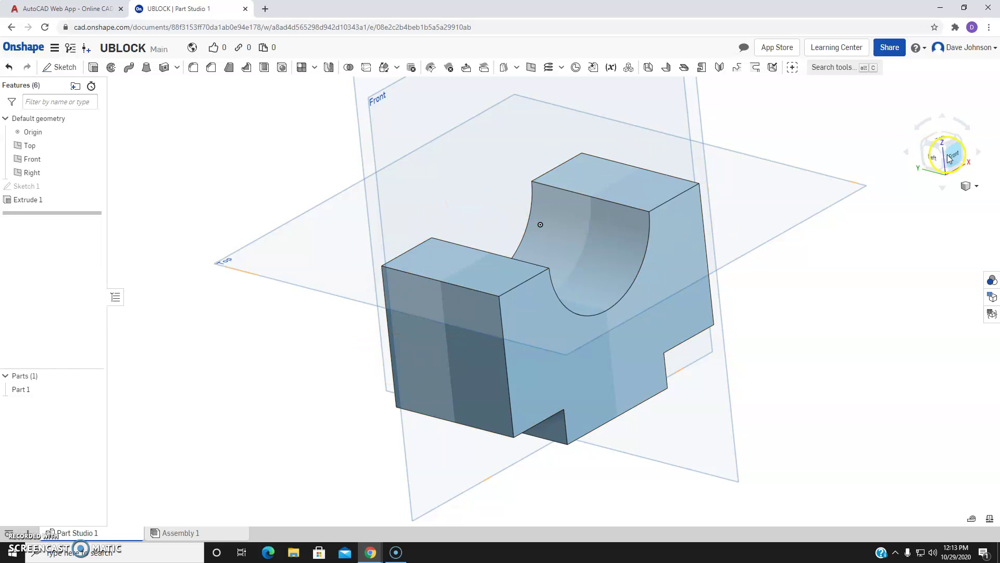
left_click(957, 158)
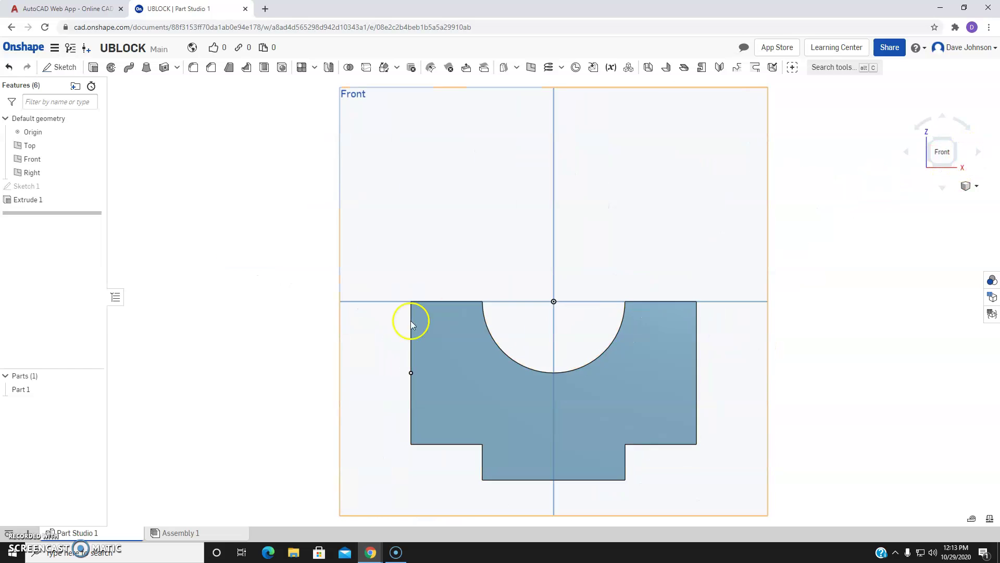
left_click(979, 153)
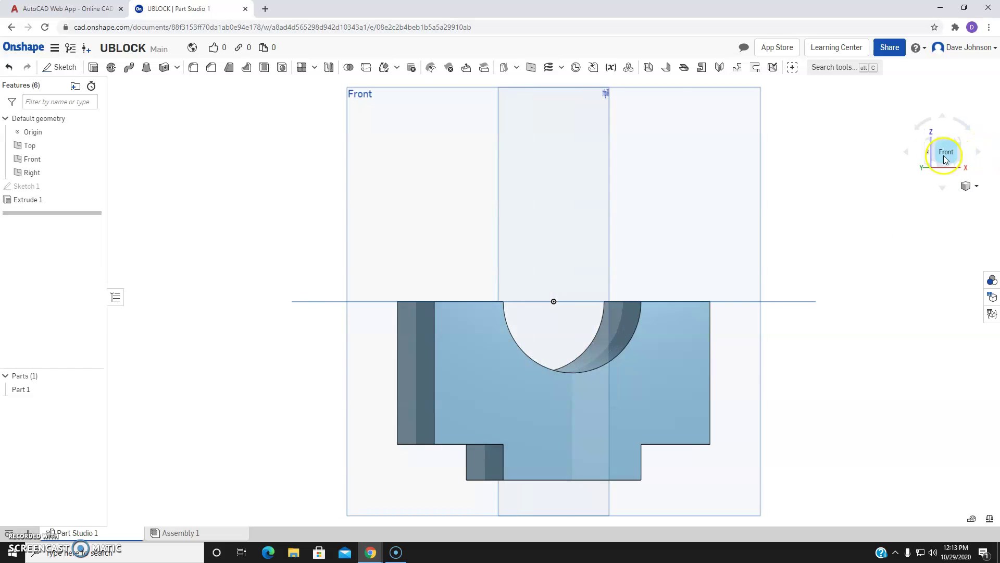
left_click(906, 152)
left_click(907, 152)
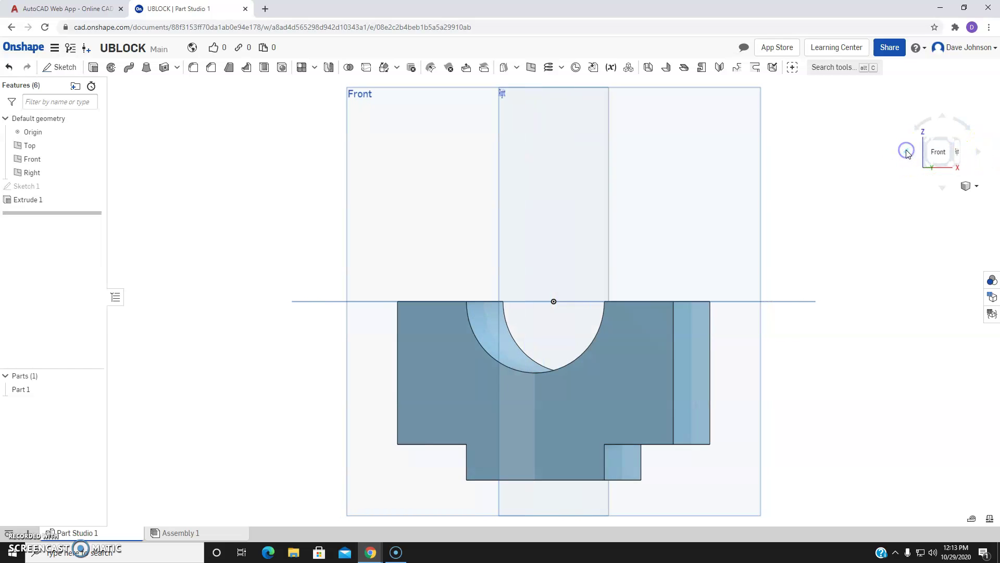
left_click(959, 152)
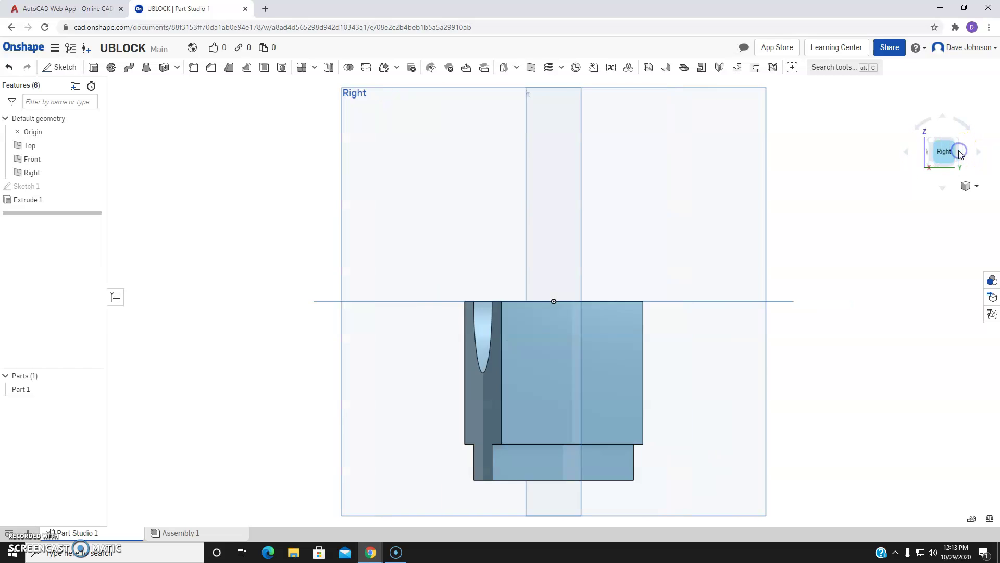
left_click(905, 154)
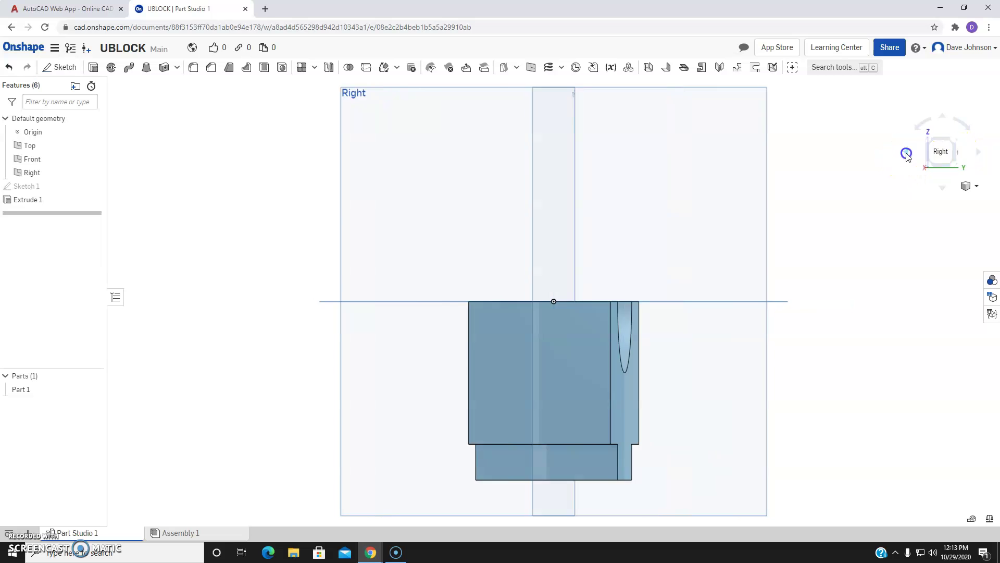
left_click(983, 153)
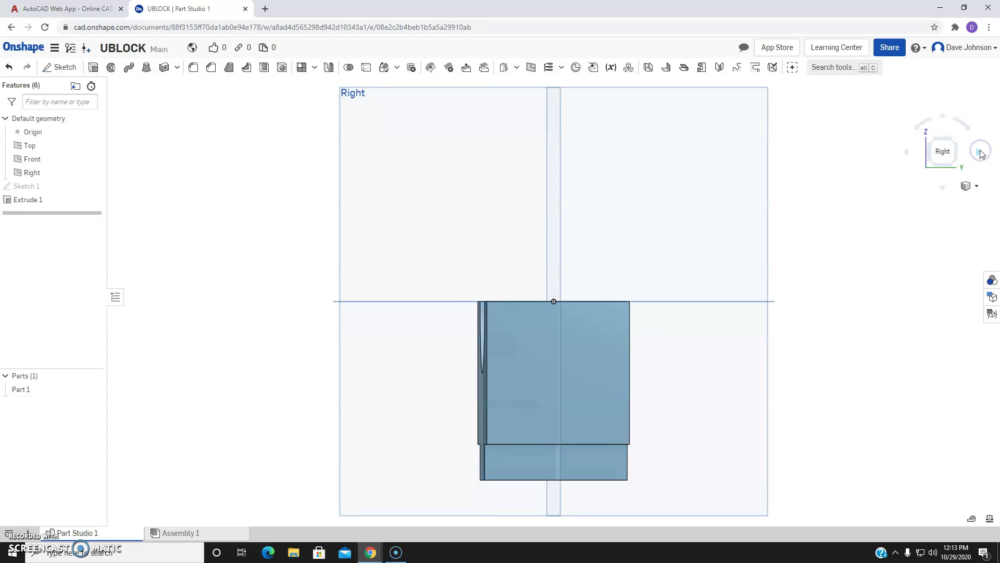
left_click(982, 153)
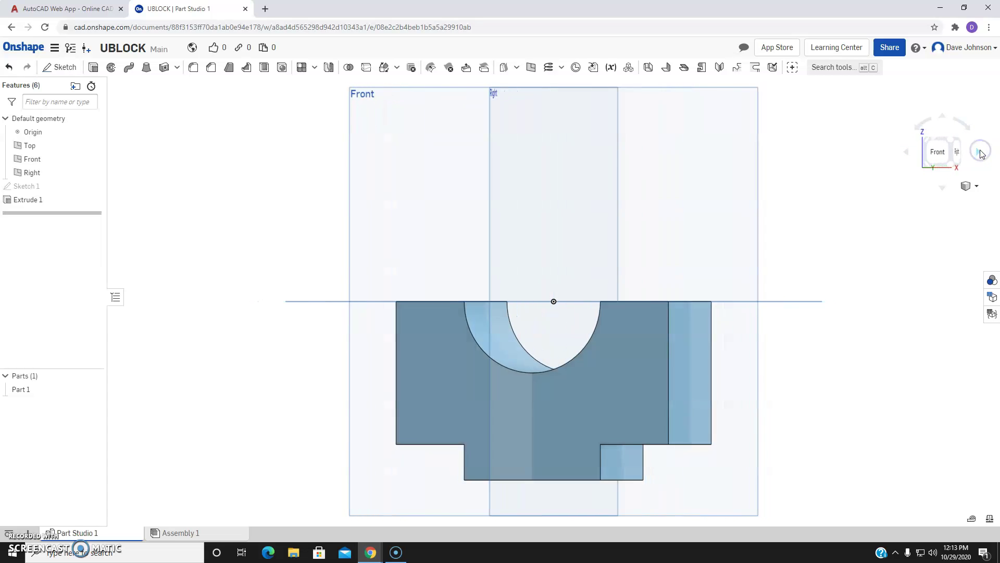
left_click(906, 154)
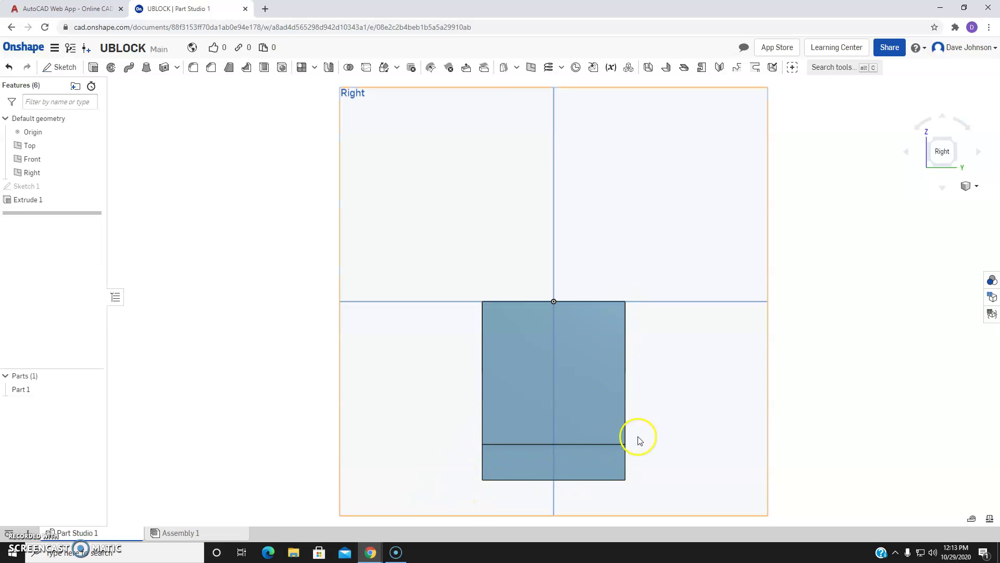
left_click(906, 155)
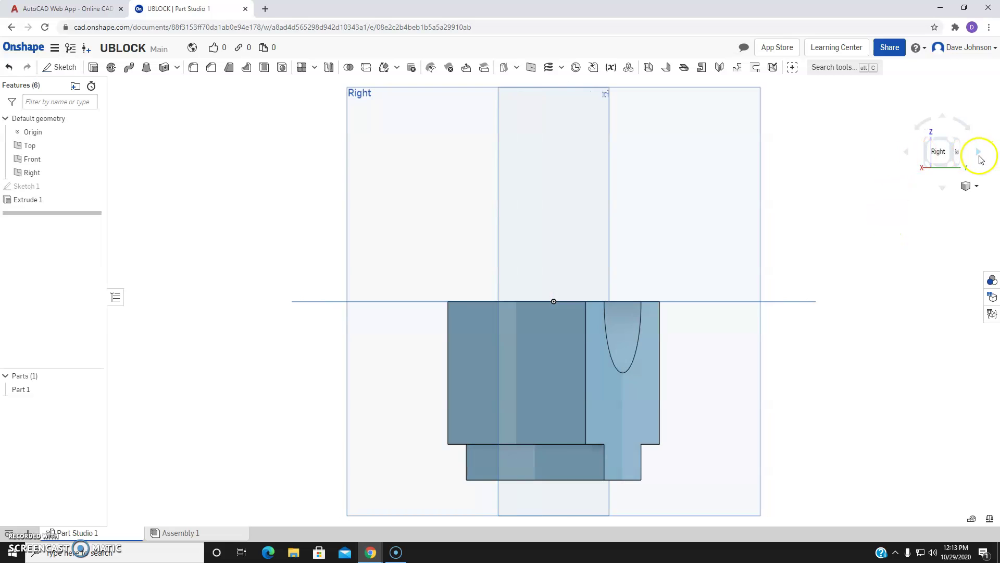
left_click(980, 157)
left_click(979, 155)
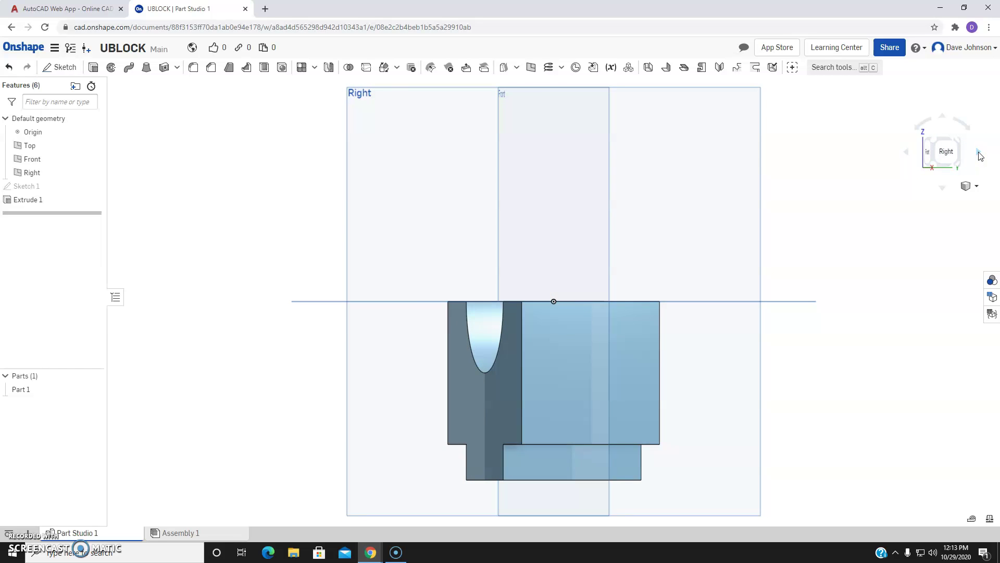
left_click(980, 156)
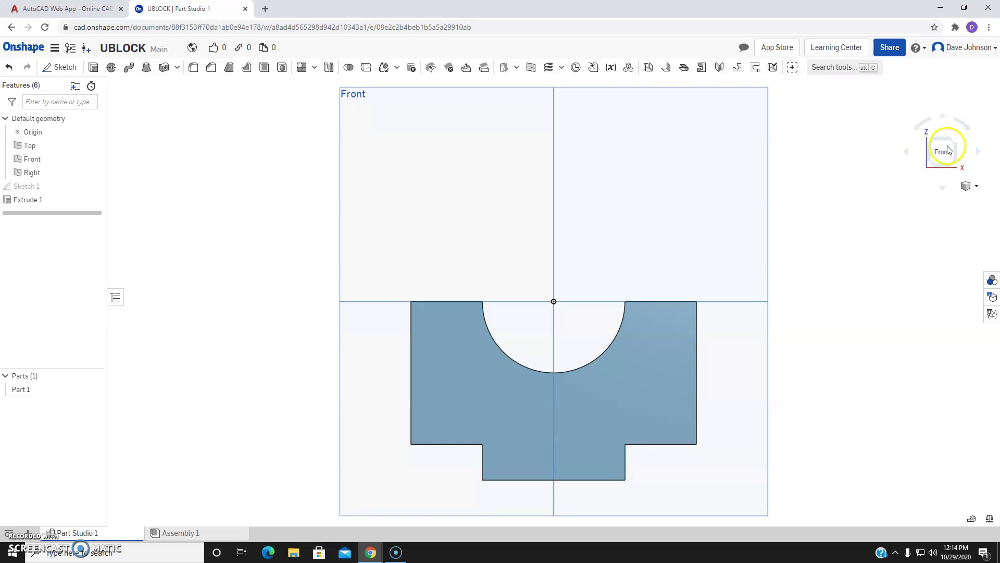
left_click(913, 151)
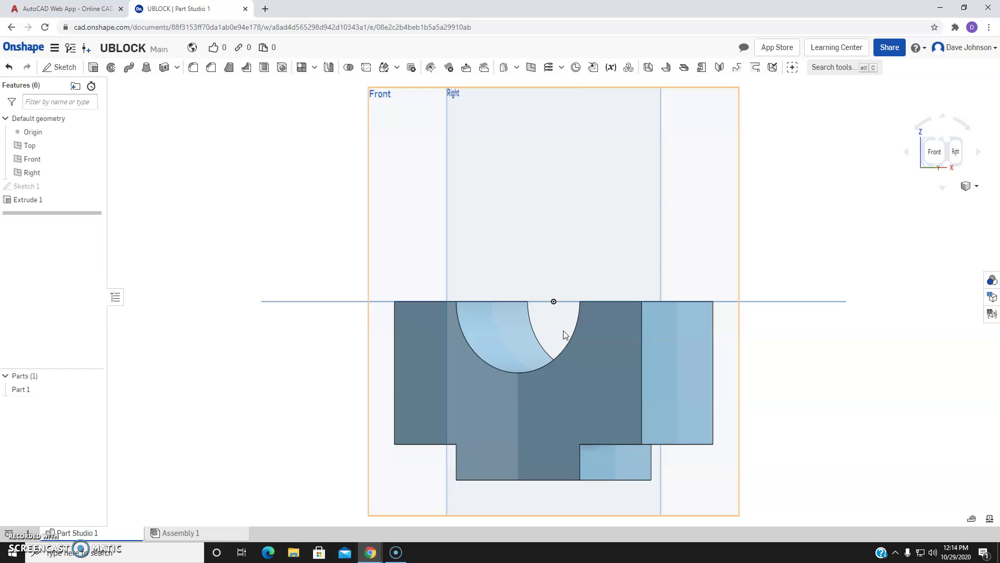
- Rotate the Onshape view cube until the U-block faces its Right side
left_click(907, 153)
left_click(906, 154)
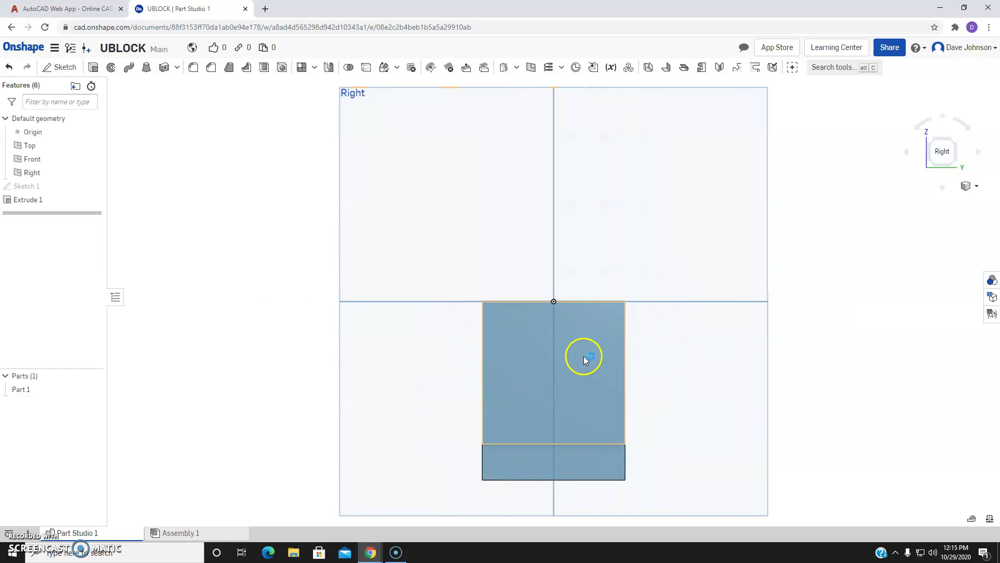
- Back in AutoCAD, draw the top projection line from the front view's top-right corner
left_click(87, 11)
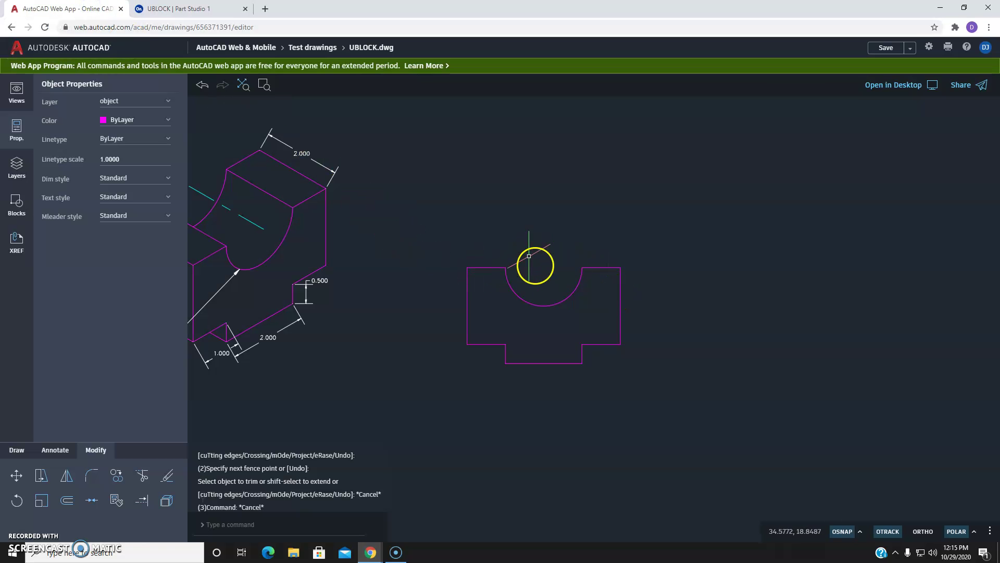
scroll(714, 286, "up", 2)
mouse_move(688, 265)
middle_mouse_down()
mouse_move(697, 290)
mouse_move(668, 285)
middle_mouse_up()
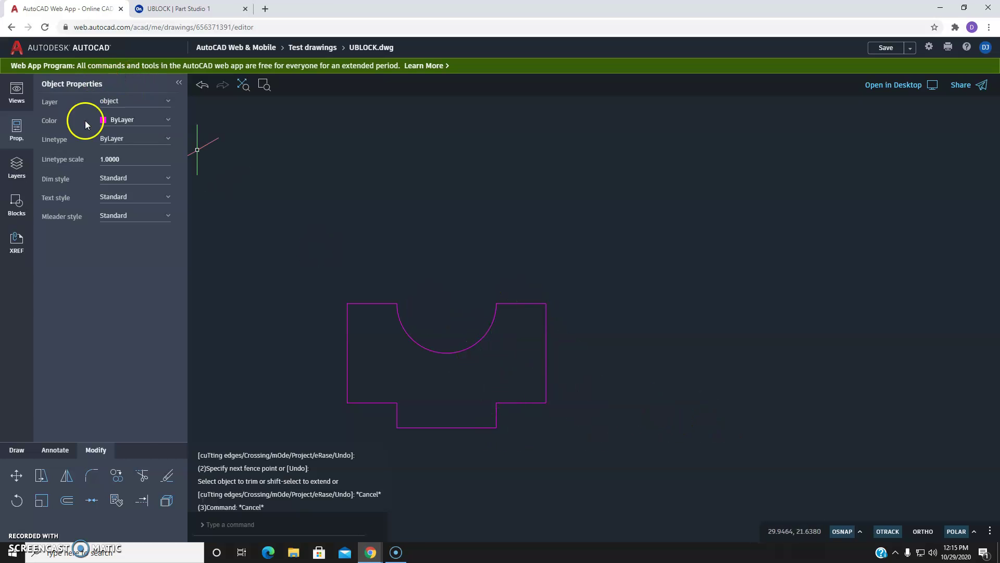
left_click(20, 450)
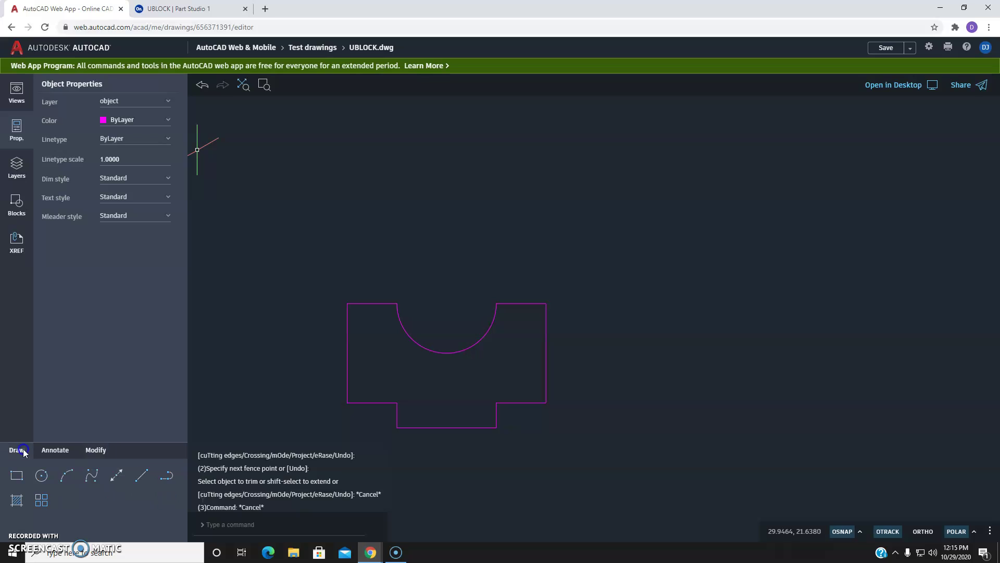
left_click(136, 477)
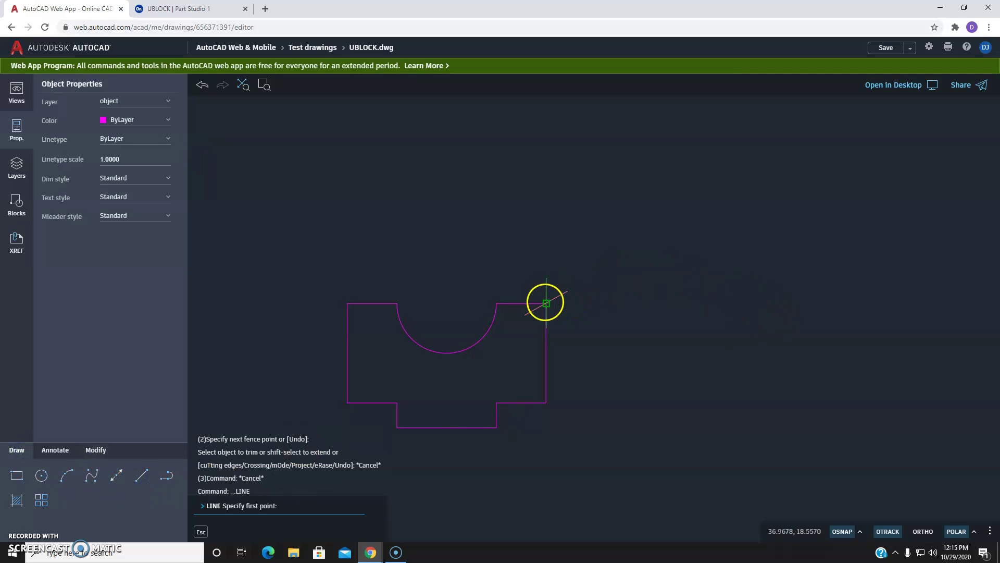
left_click(546, 302)
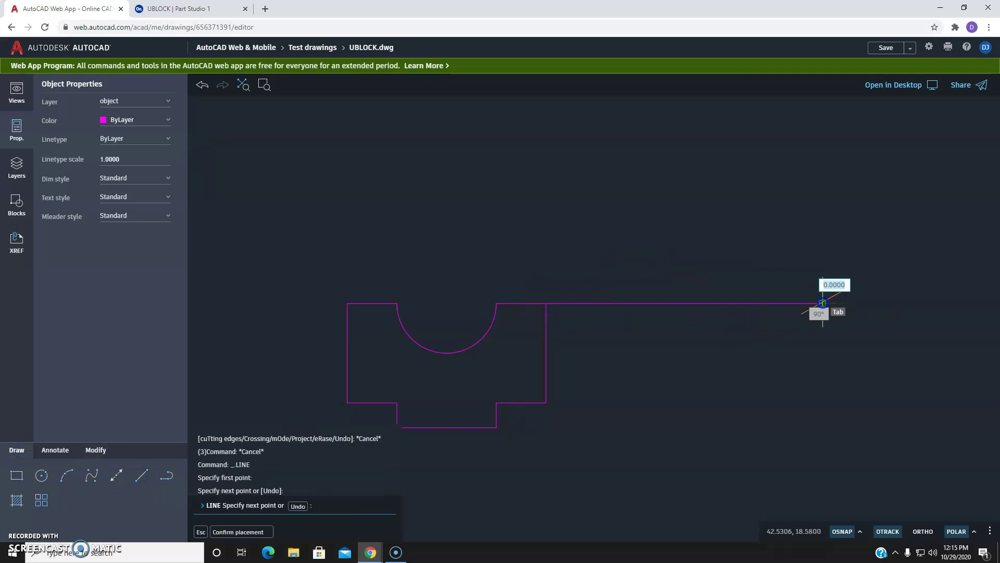
key("Escape")
key("Escape")
- Draw the middle and bottom projection lines rightward from the front view's lower corners
left_click(162, 183)
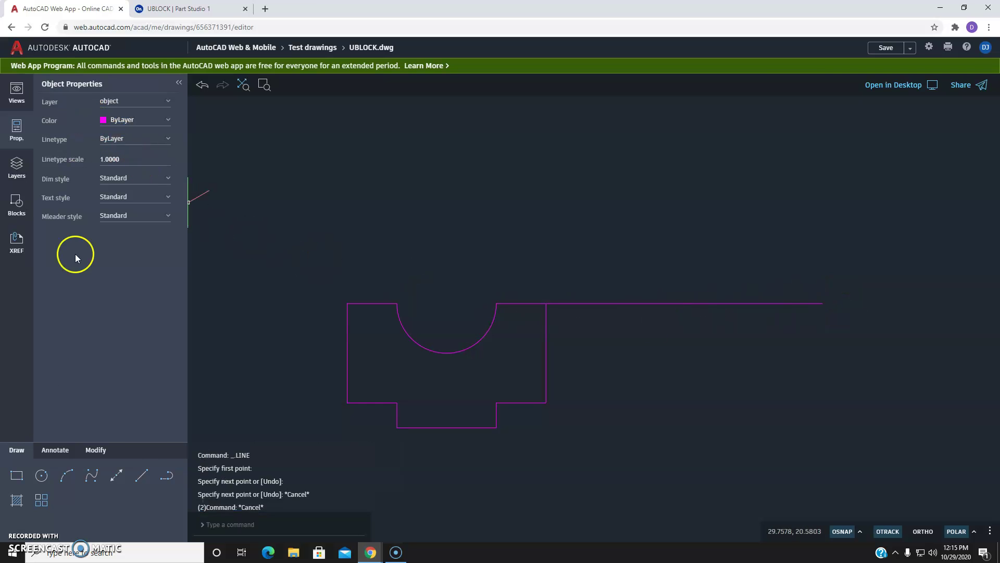
left_click(145, 478)
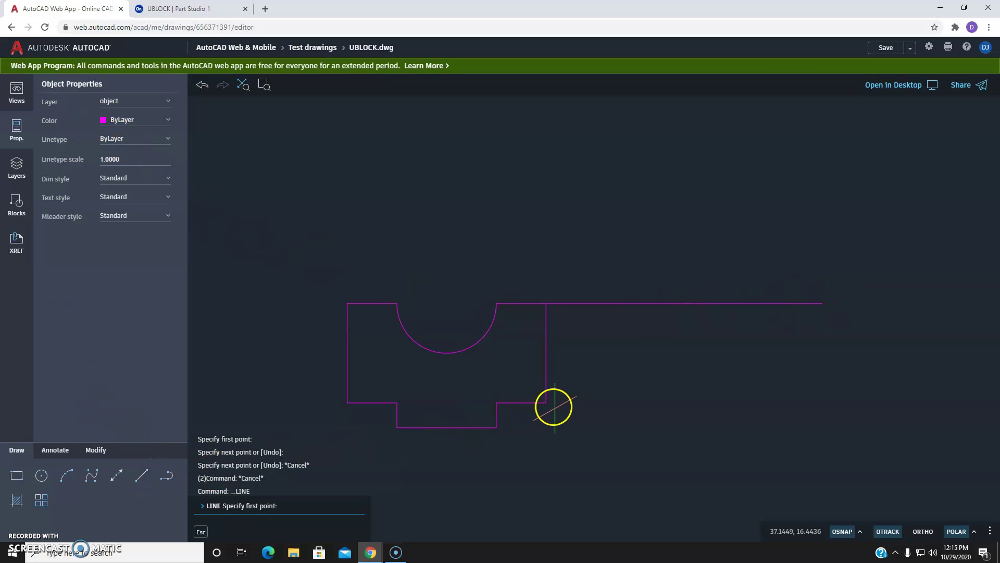
left_click(546, 402)
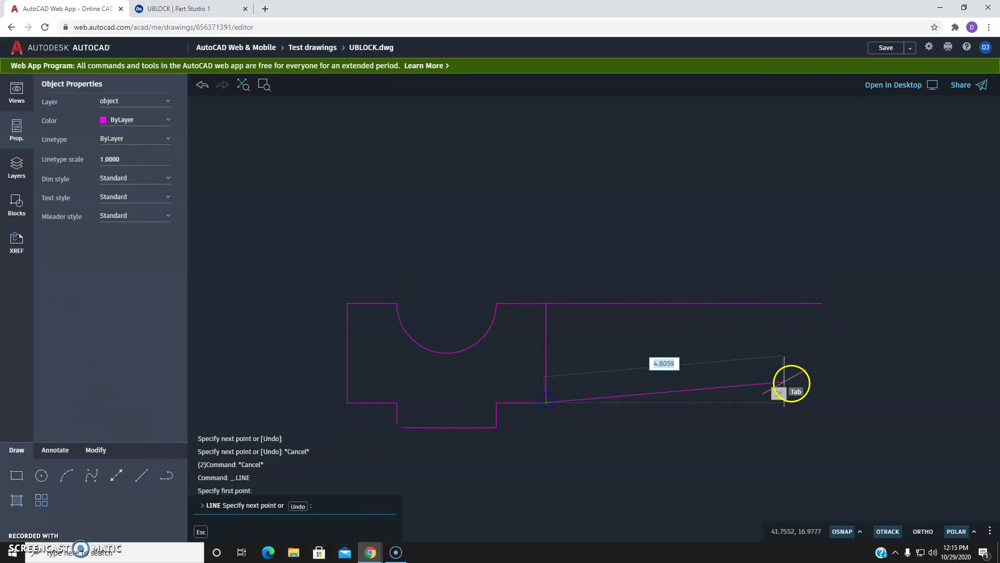
left_click(837, 403)
key("Escape")
key("Escape")
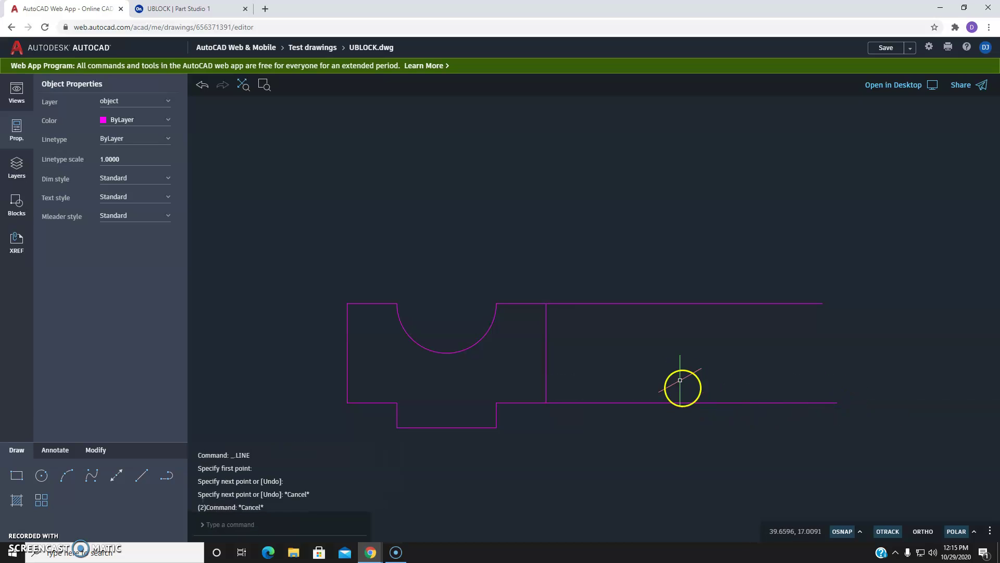
left_click(140, 478)
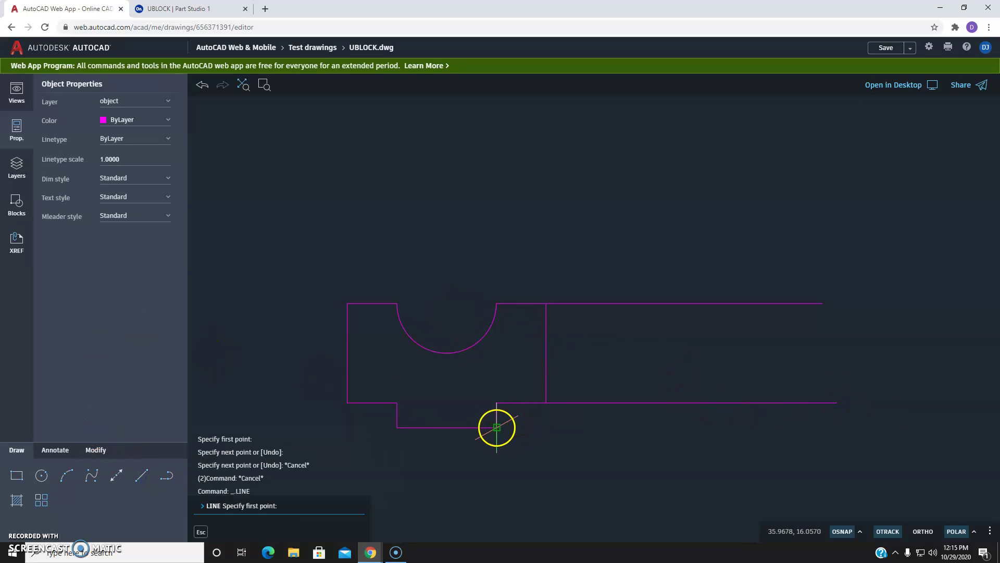
left_click(496, 427)
left_click(851, 427)
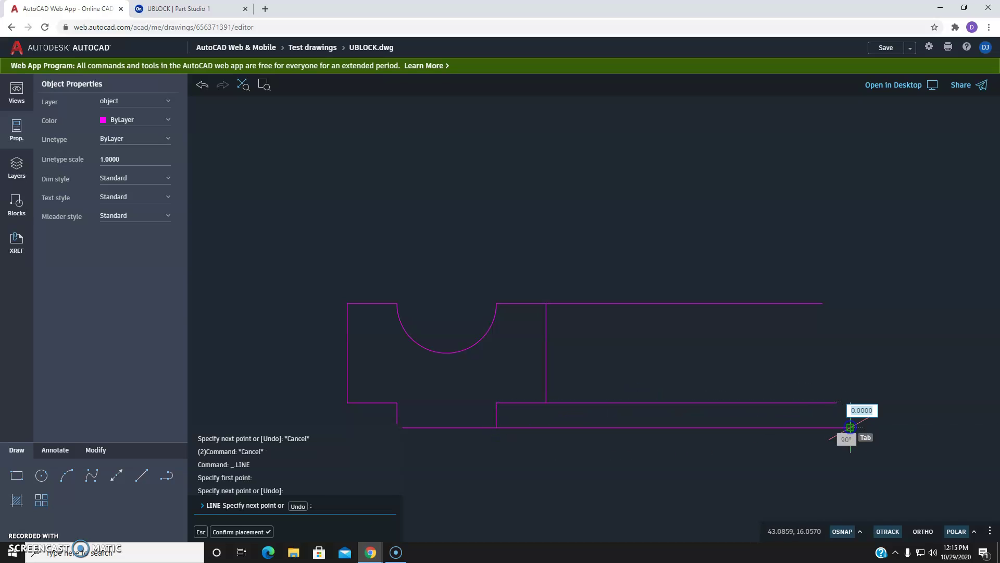
key("Escape")
key("Escape")
key("Escape")
- Draw one vertical line crossing all three horizontal projectors
left_click(139, 477)
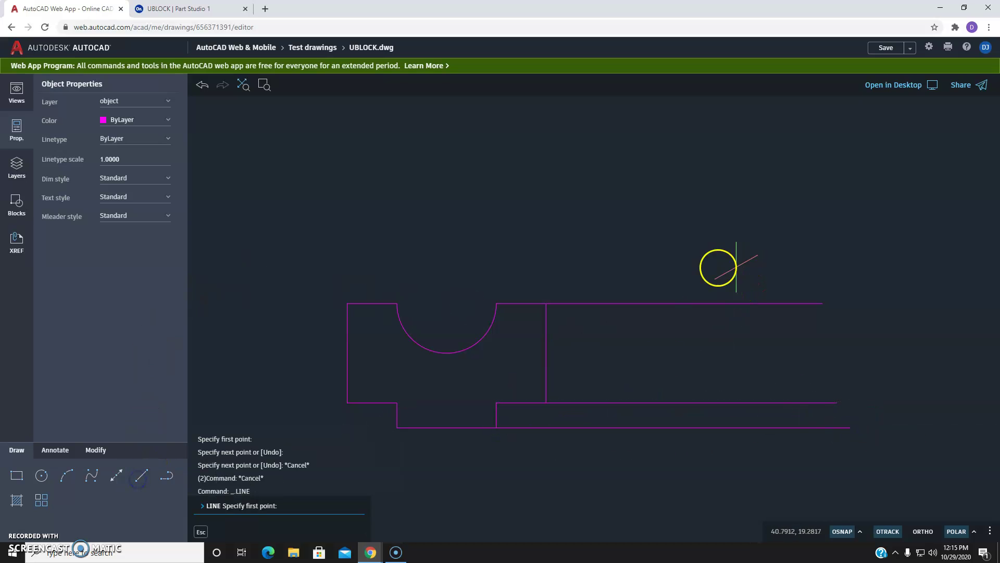
left_click(637, 273)
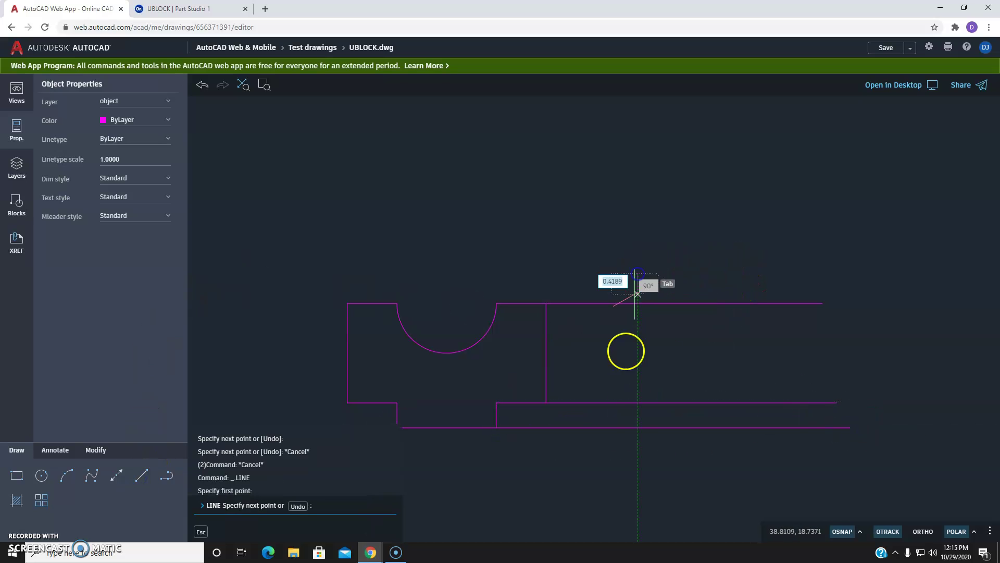
left_click(638, 467)
key("Escape")
key("Escape")
key("Escape")
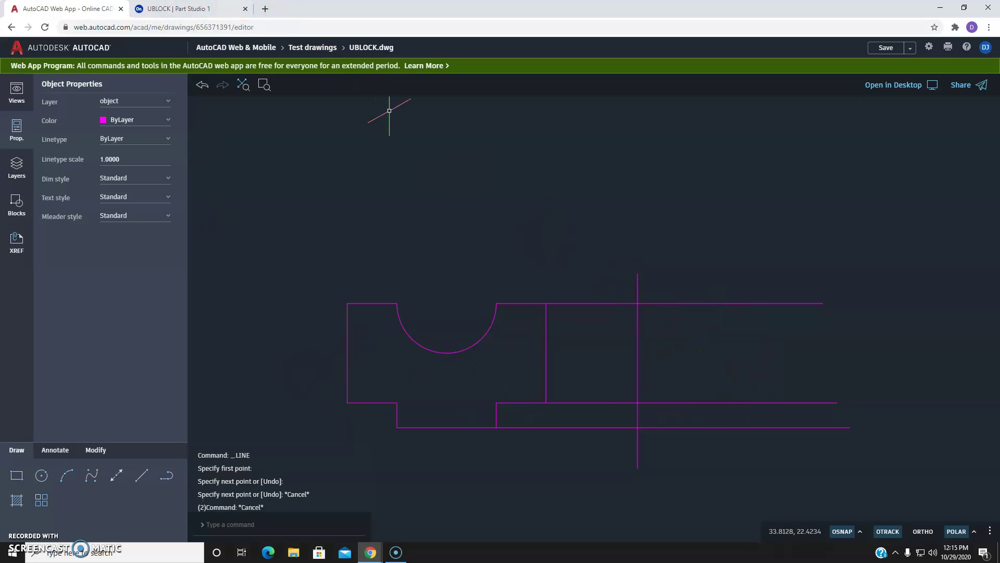
- In Onshape, spin the U-block with the view cube between its Front and Right faces
left_click(177, 11)
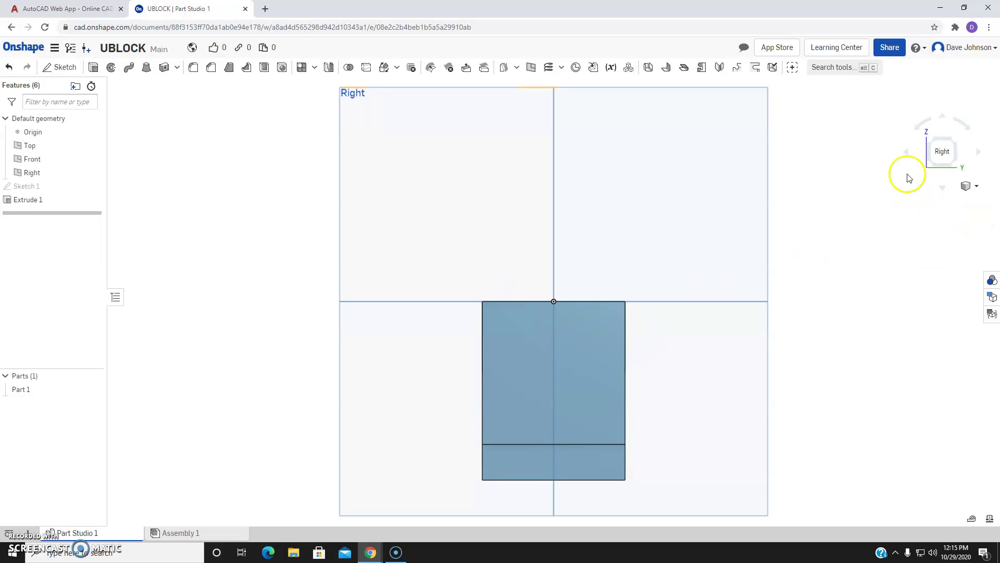
left_click(912, 156)
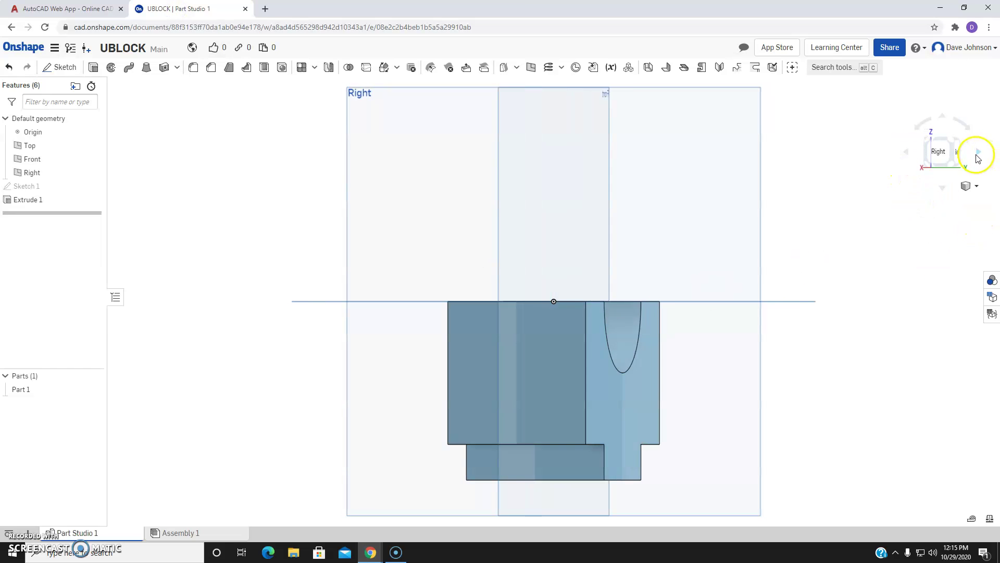
left_click(978, 153)
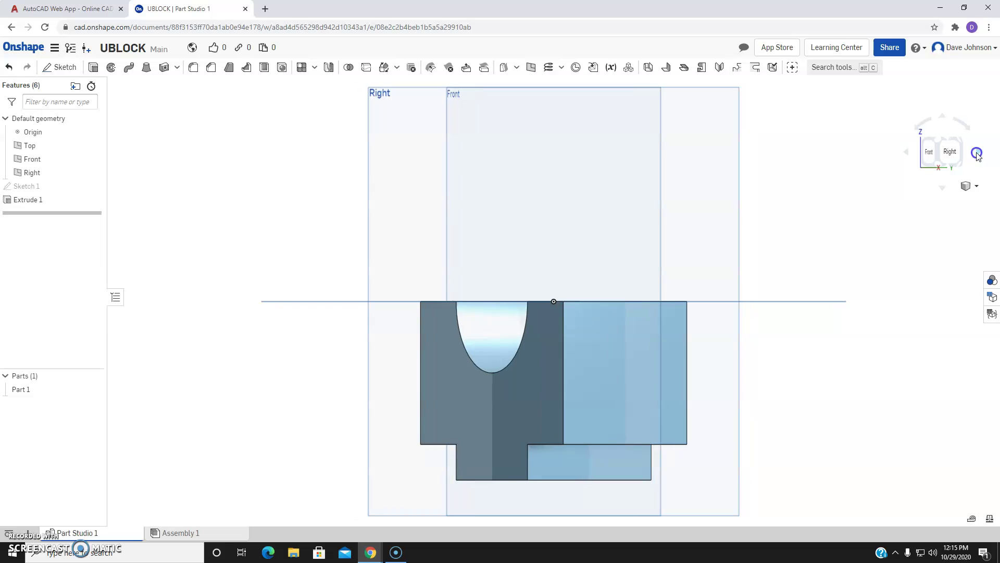
left_click(978, 154)
left_click(978, 154)
left_click(978, 154)
left_click(978, 154)
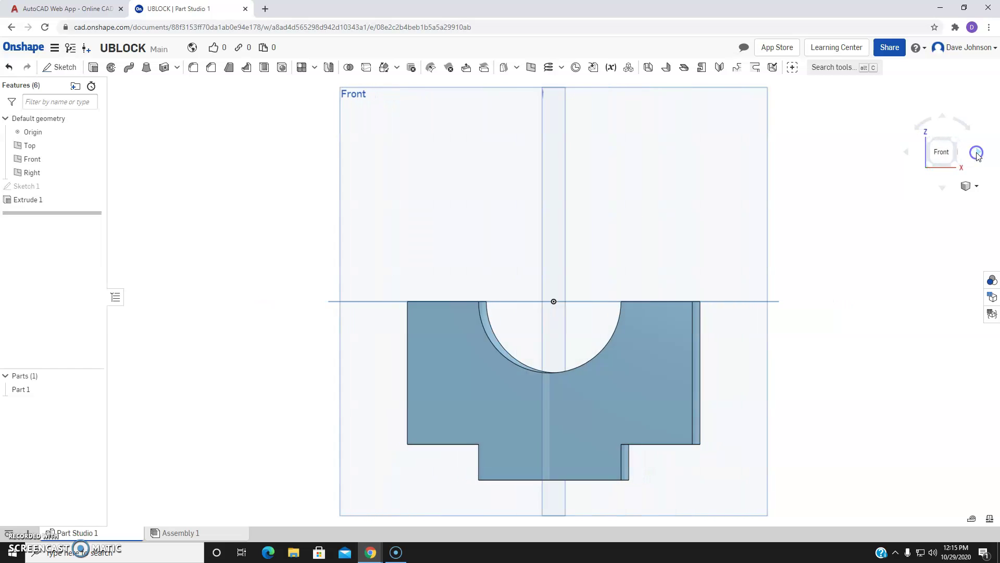
left_click(907, 154)
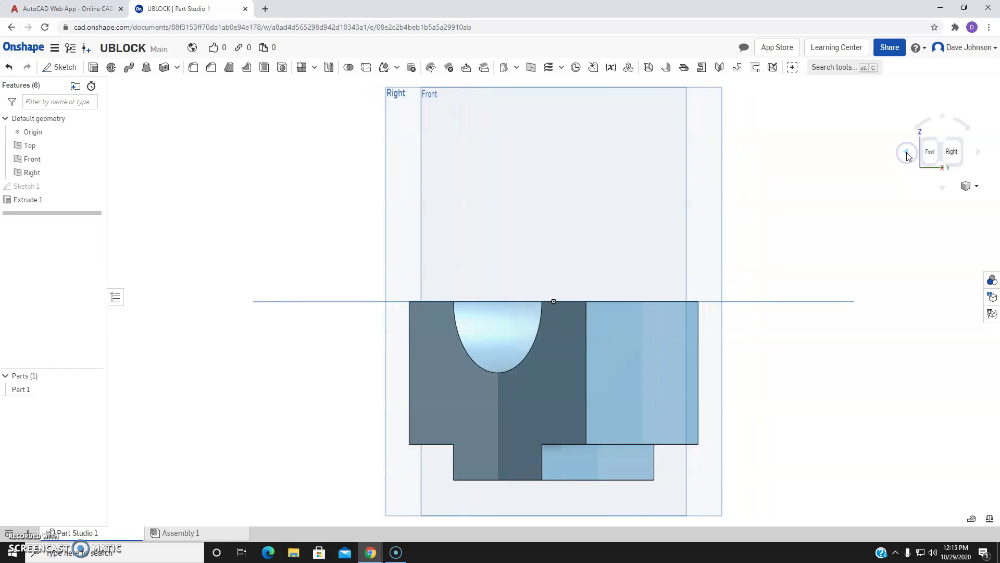
- Return to AutoCAD and inspect the isometric's 2.000 depth dimension
left_click(37, 8)
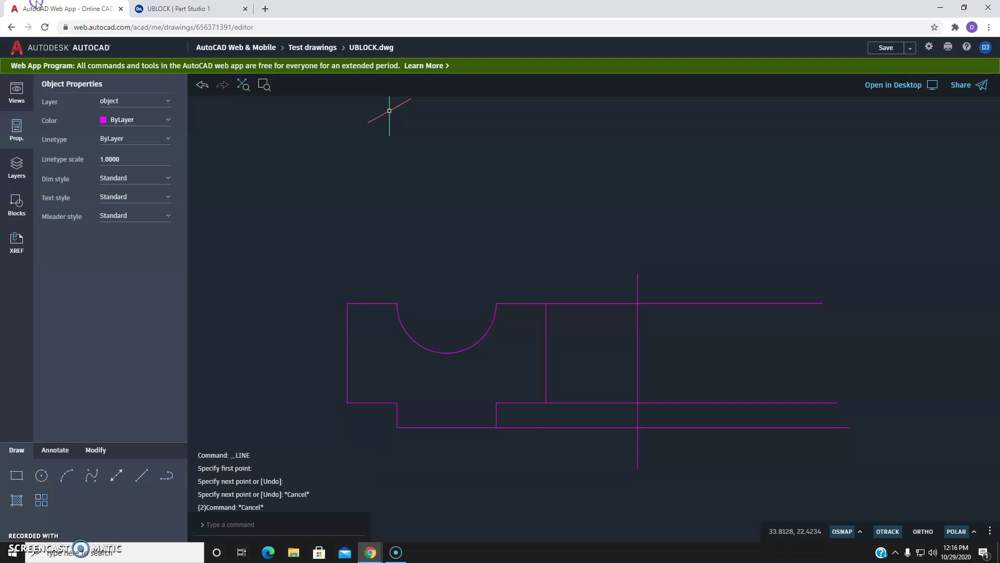
scroll(335, 287, "down", 5)
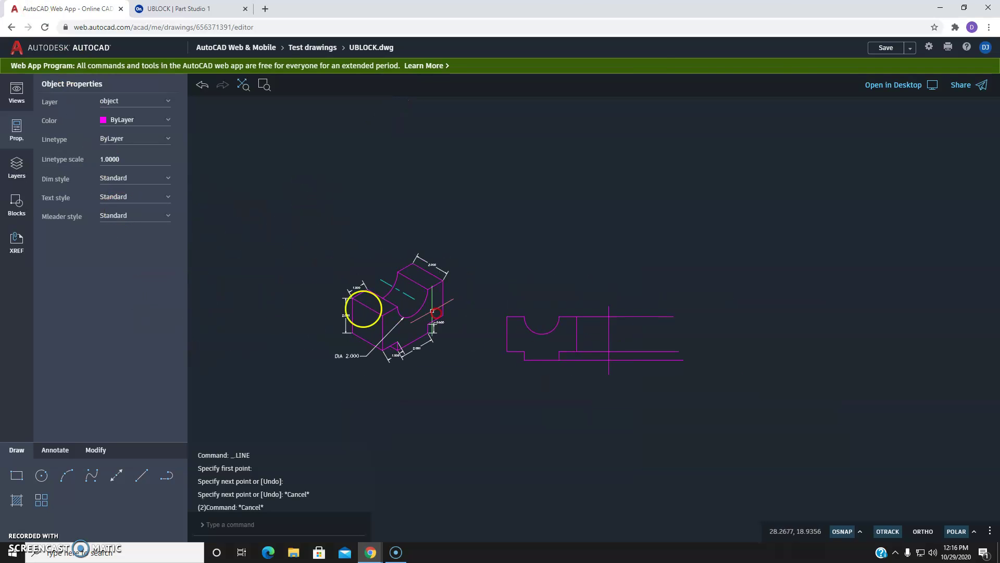
scroll(364, 309, "up", 5)
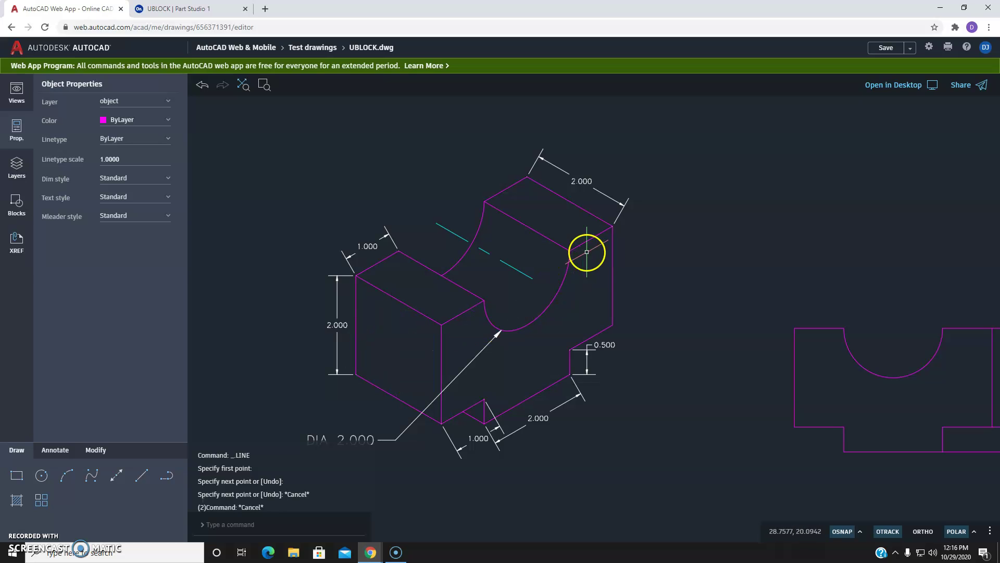
left_click(555, 165)
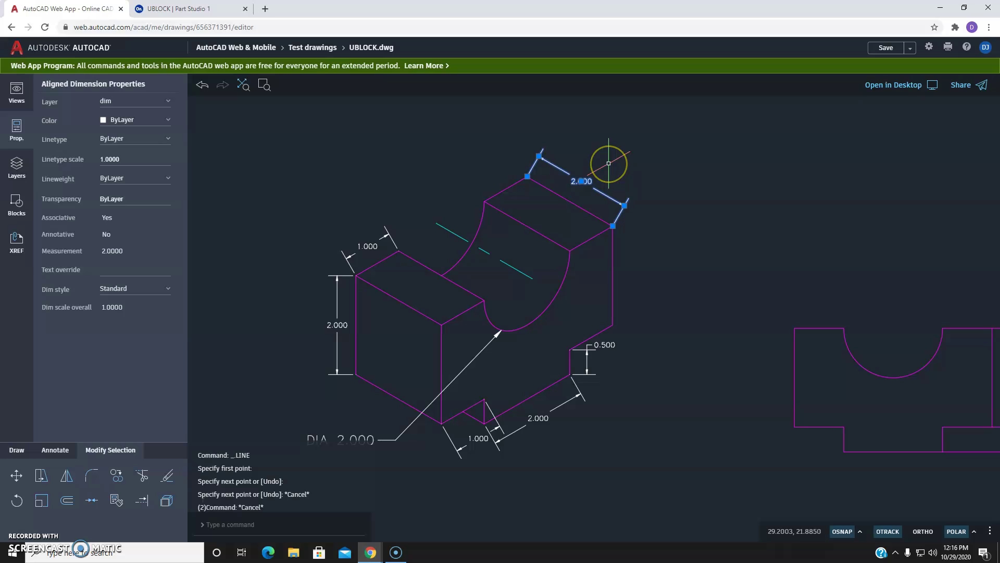
key("Escape")
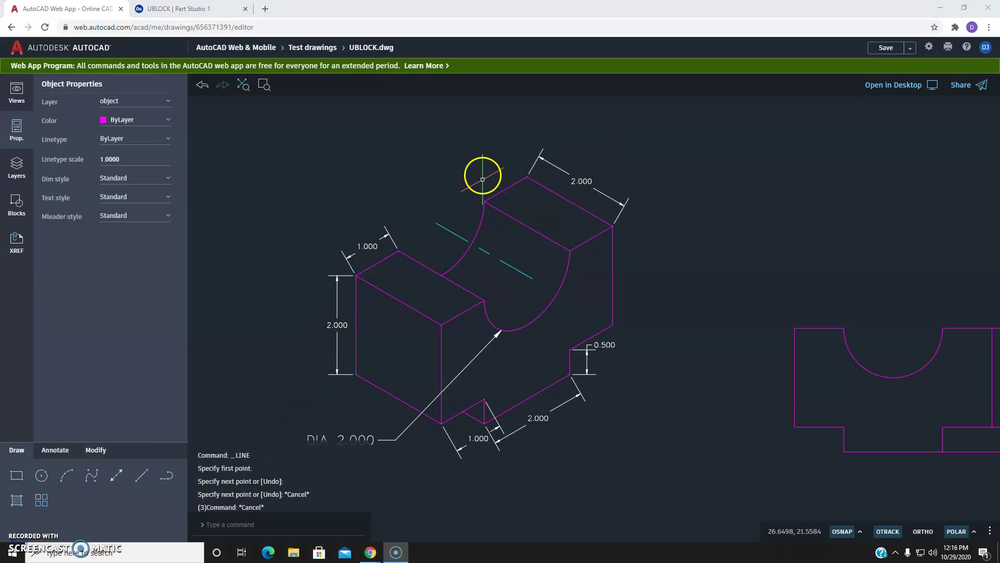
- Recentre the front view and start the Offset command
middle_click_drag(655, 247, 644, 243)
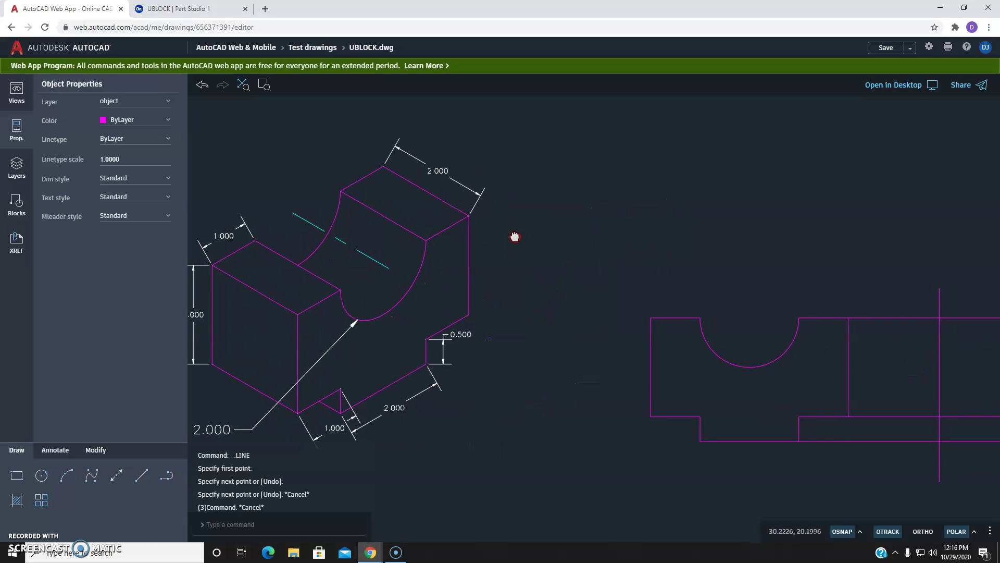
middle_click_drag(768, 268, 543, 264)
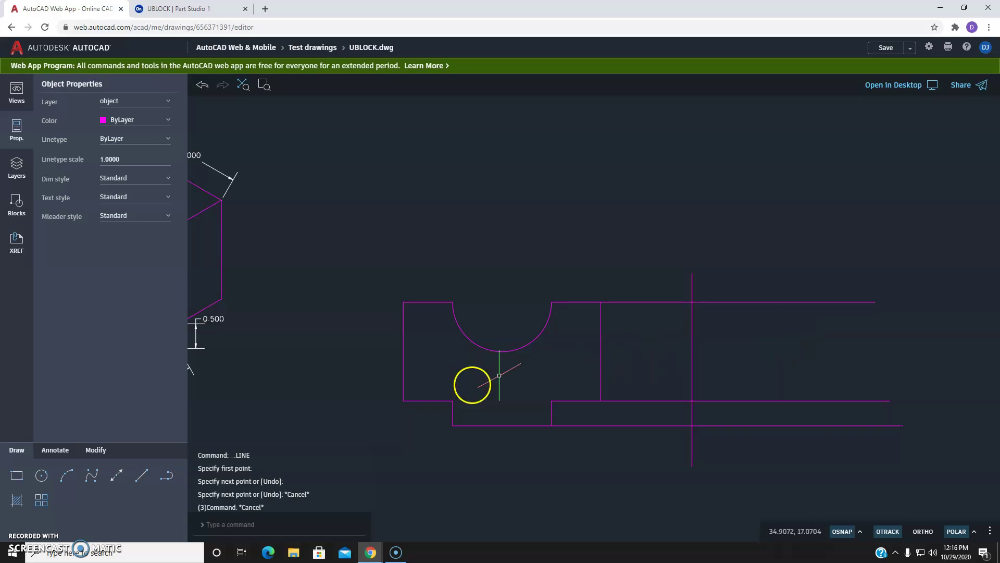
left_click(97, 452)
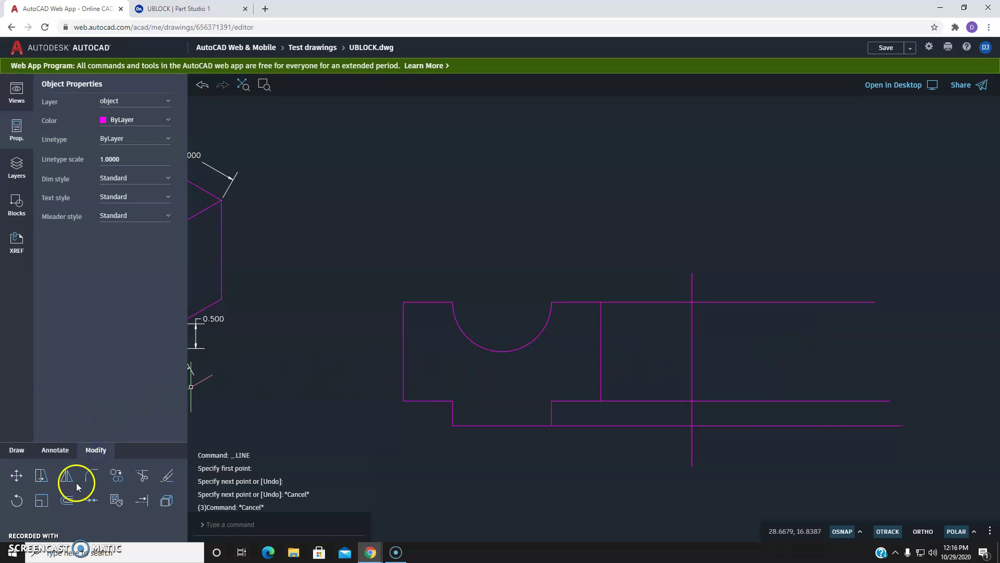
left_click(66, 501)
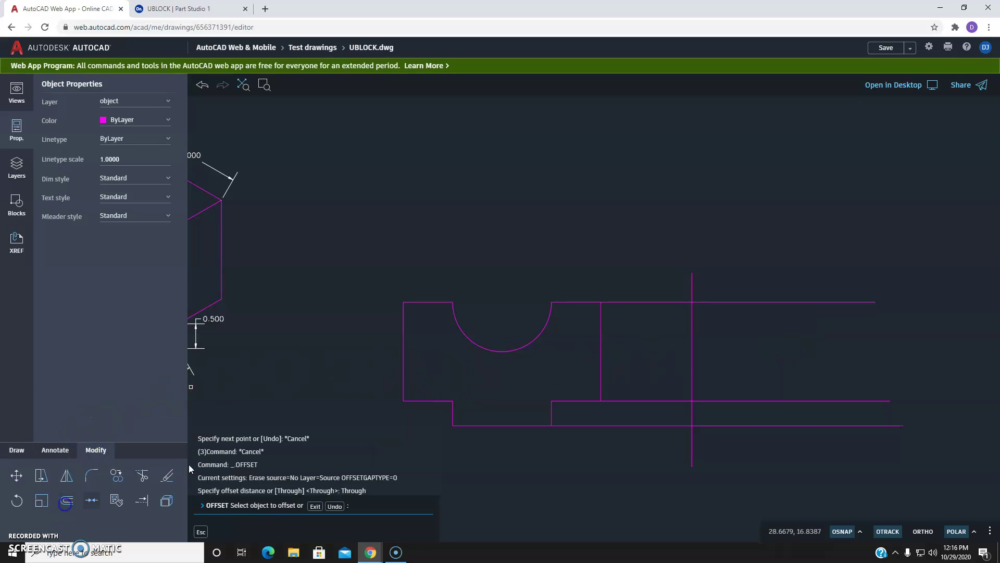
- Offset the vertical line by 2 units to set the side view's depth
left_click(691, 335)
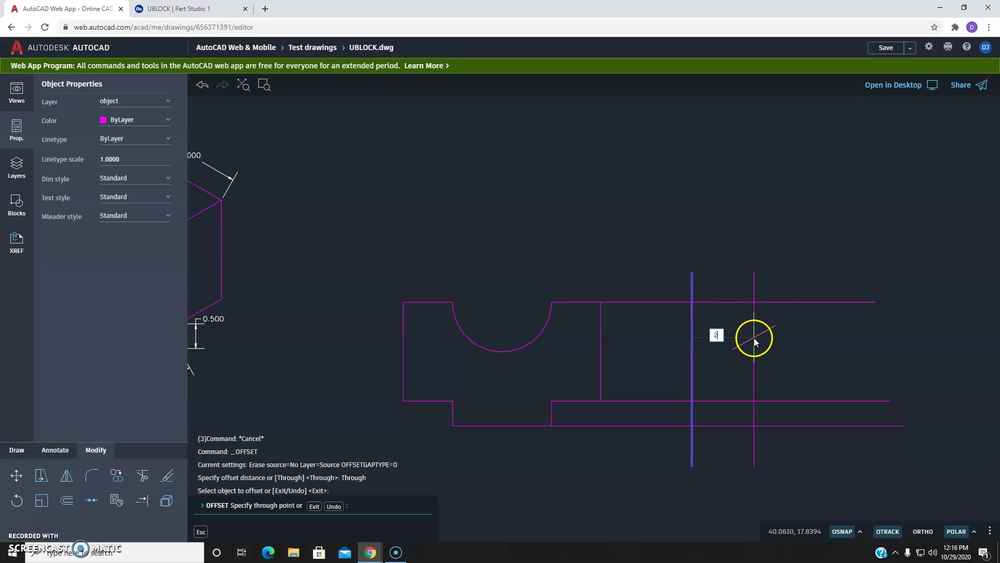
type("2")
key("Return")
key("Escape")
key("Escape")
key("Escape")
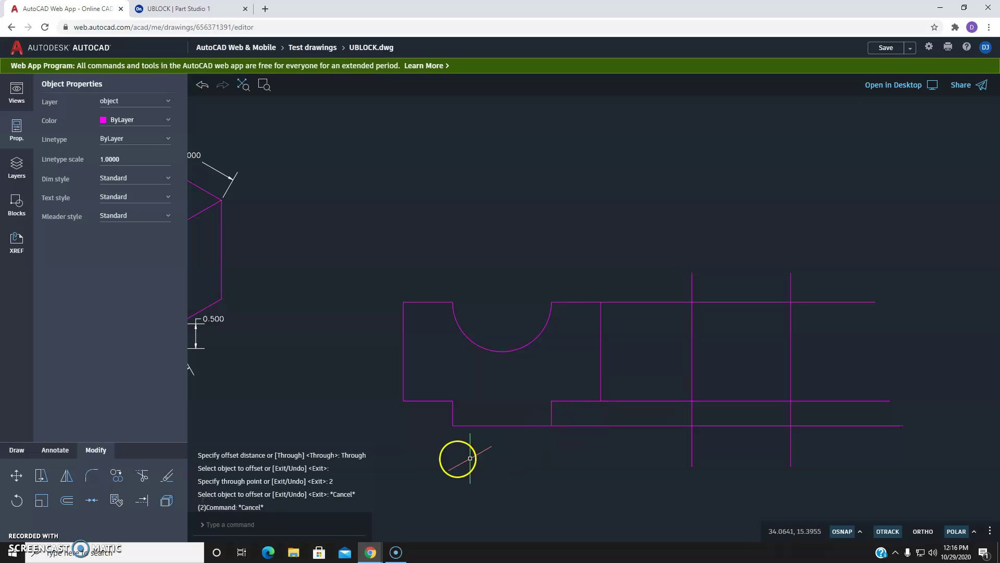
- Trim the excess projection line ends, leaving a rectangle split by one step line
left_click(141, 475)
left_click_drag(655, 268, 648, 440)
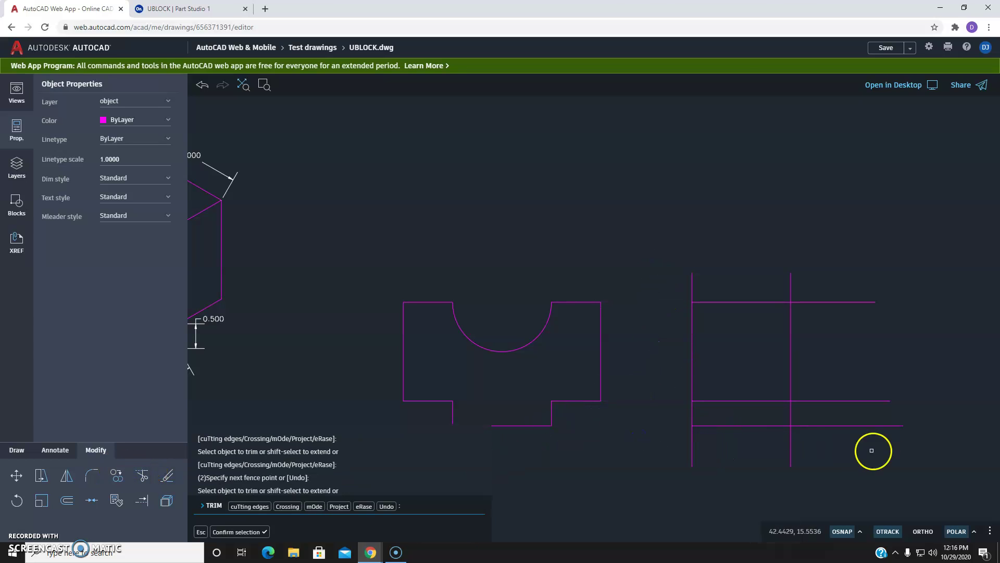
left_click_drag(872, 450, 667, 448)
left_click(829, 274)
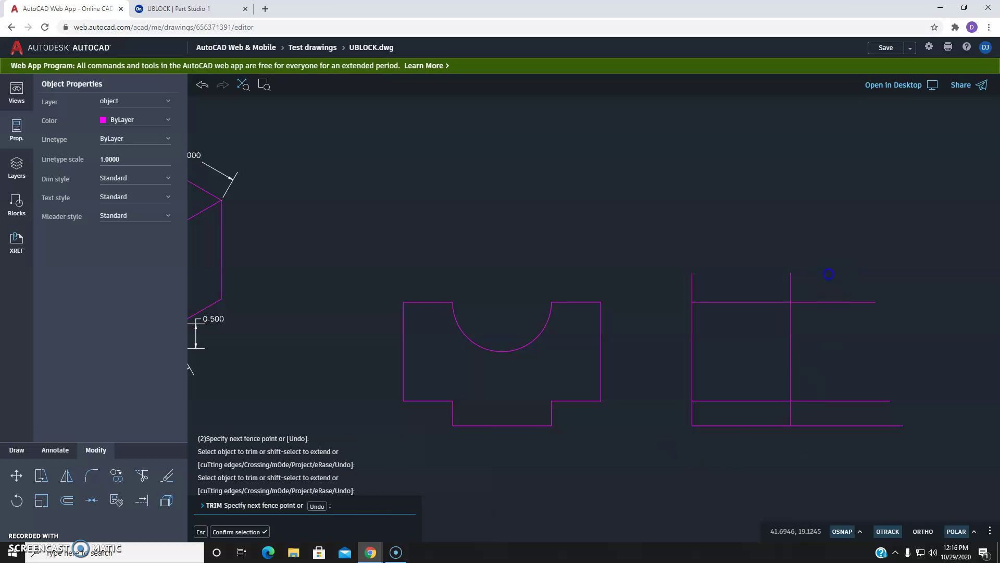
left_click_drag(829, 274, 731, 273)
left_click_drag(670, 283, 672, 283)
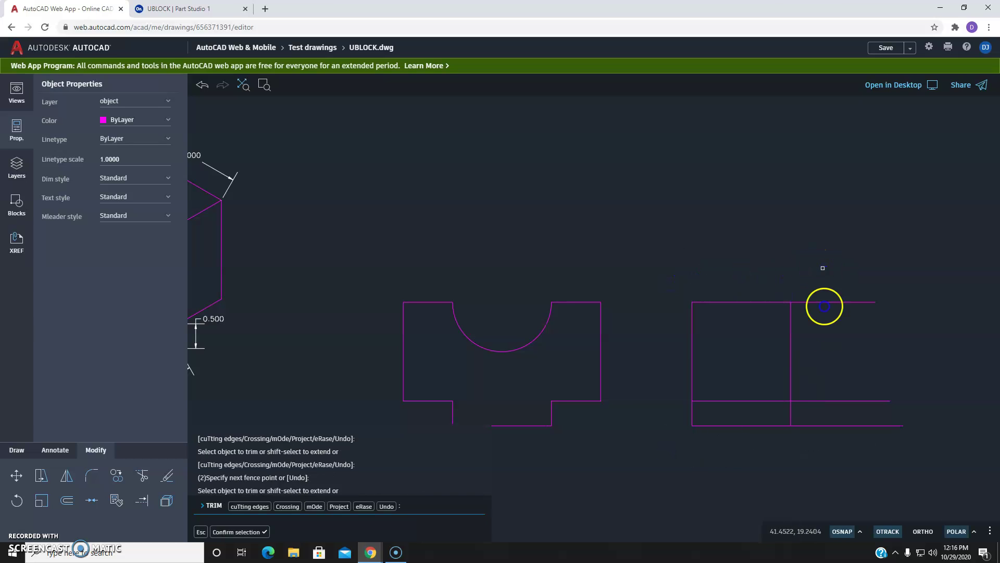
mouse_move(823, 302)
left_mouse_down()
mouse_move(805, 428)
mouse_move(814, 449)
left_mouse_up()
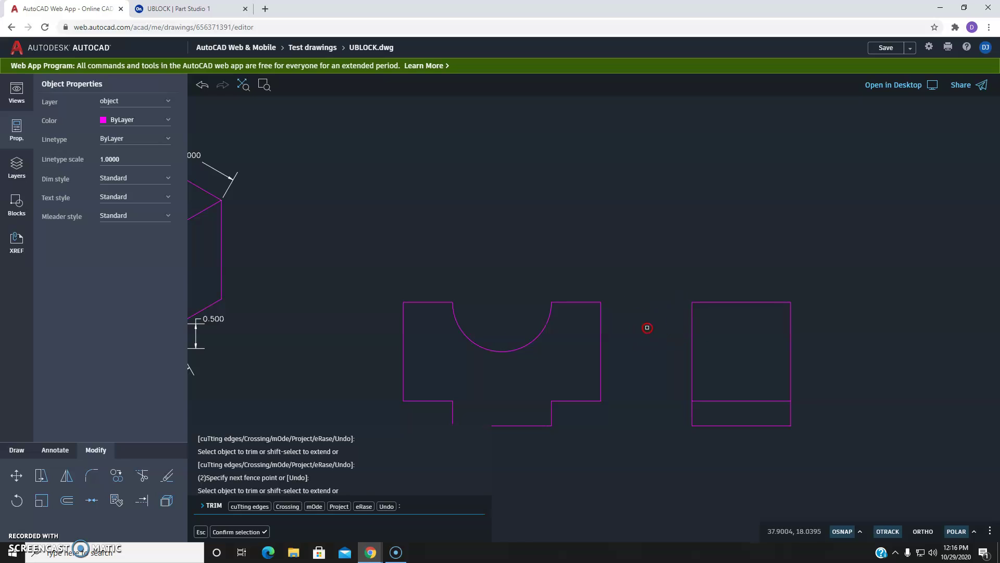
middle_click_drag(647, 328, 635, 269)
key("Escape")
key("Escape")
scroll(650, 263, "up", 1)
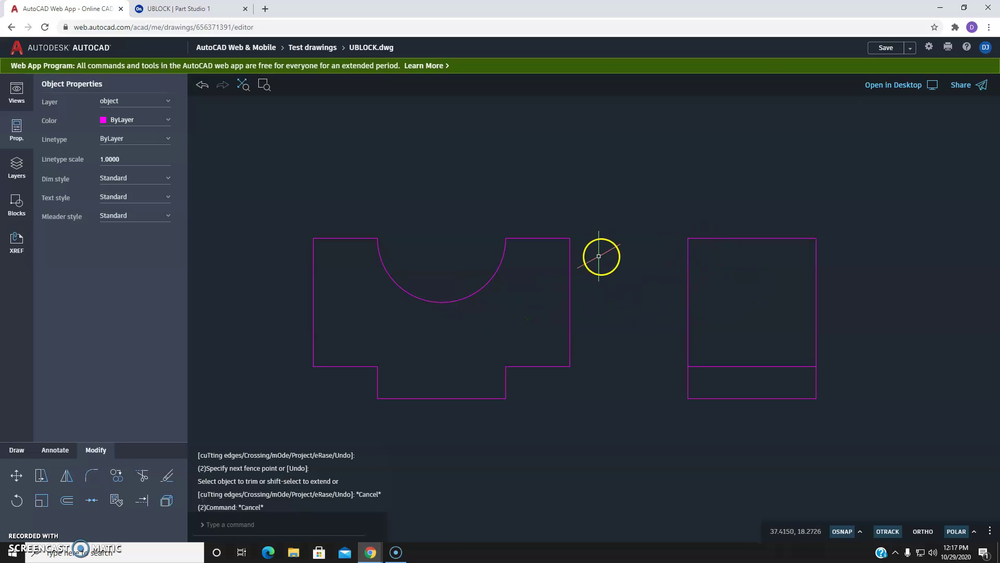
- Set hidden as the current layer from the Layers list, then return to Onshape
scroll(630, 295, "down", 2)
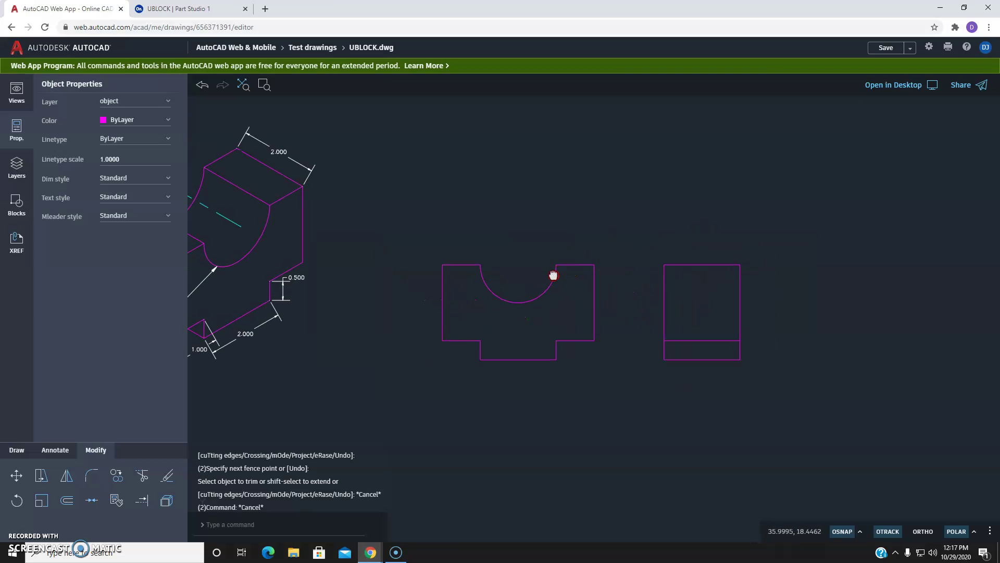
middle_click_drag(552, 274, 609, 292)
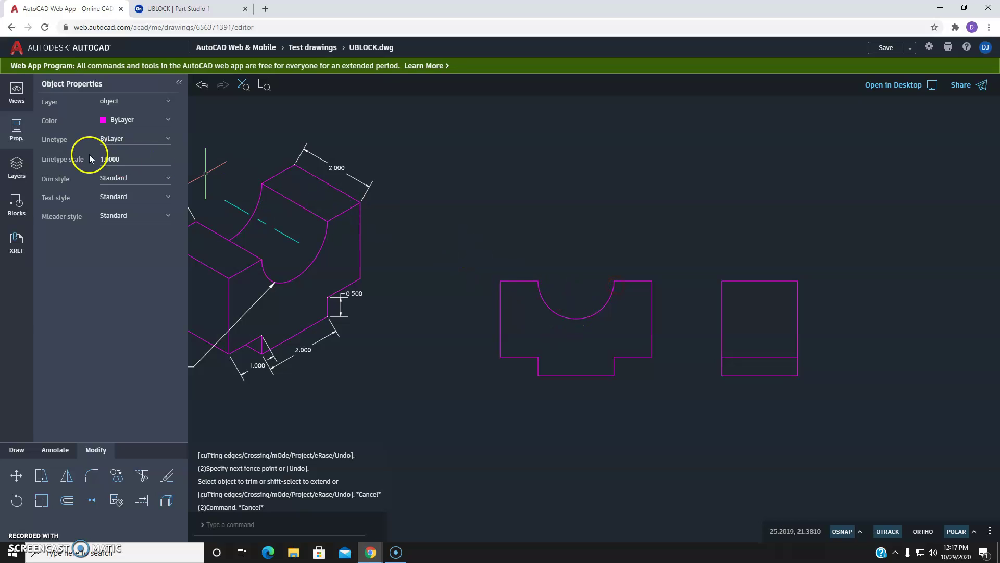
left_click(19, 170)
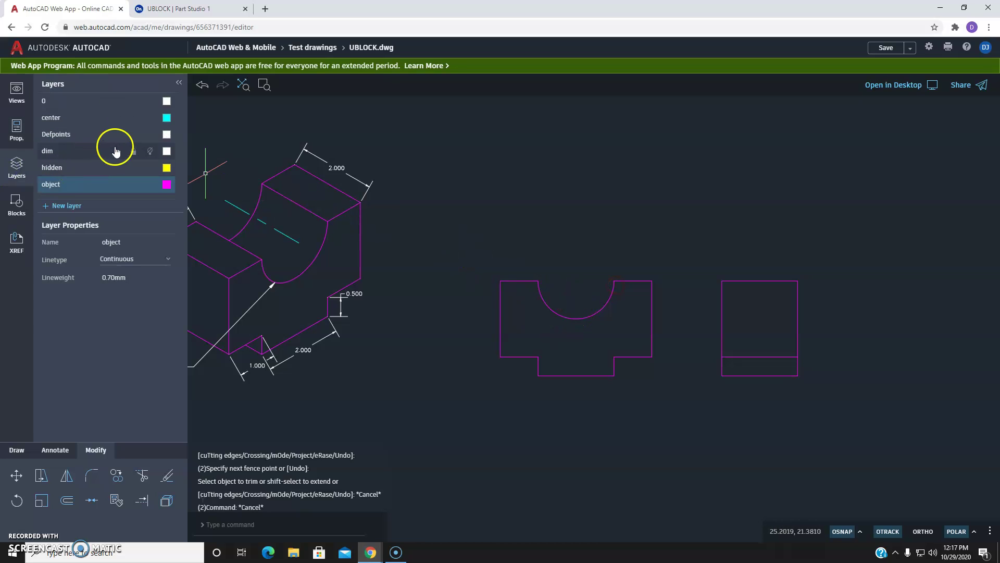
left_click(84, 168)
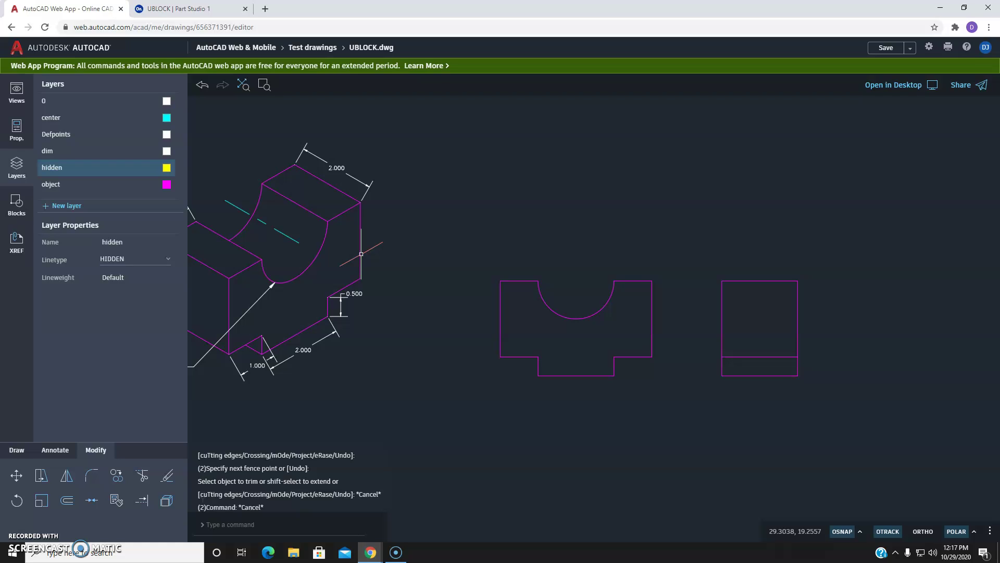
left_click(379, 259)
left_click(179, 8)
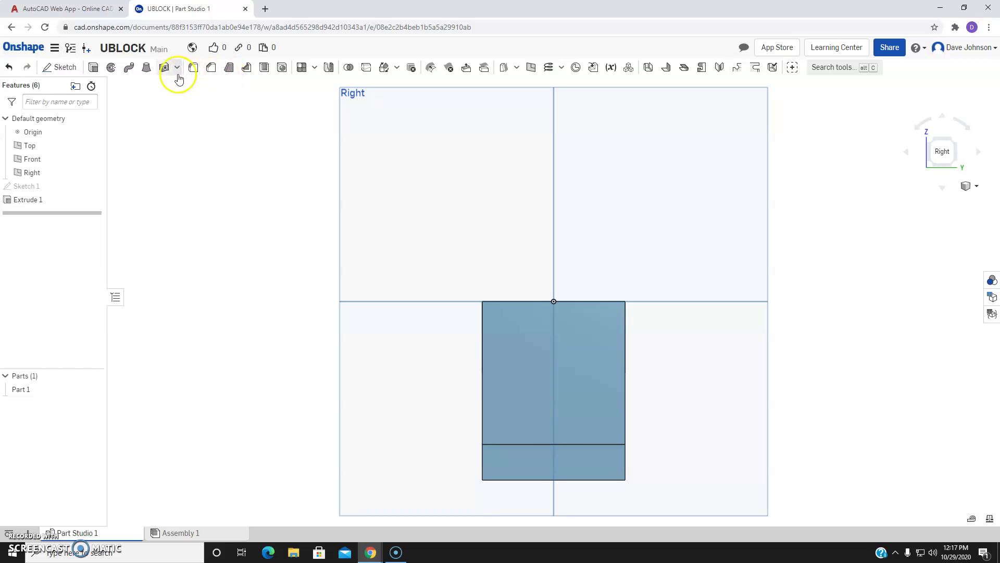
- Select the 1.000 in radius channel face, then compare its extent in the Right view
left_click(56, 53)
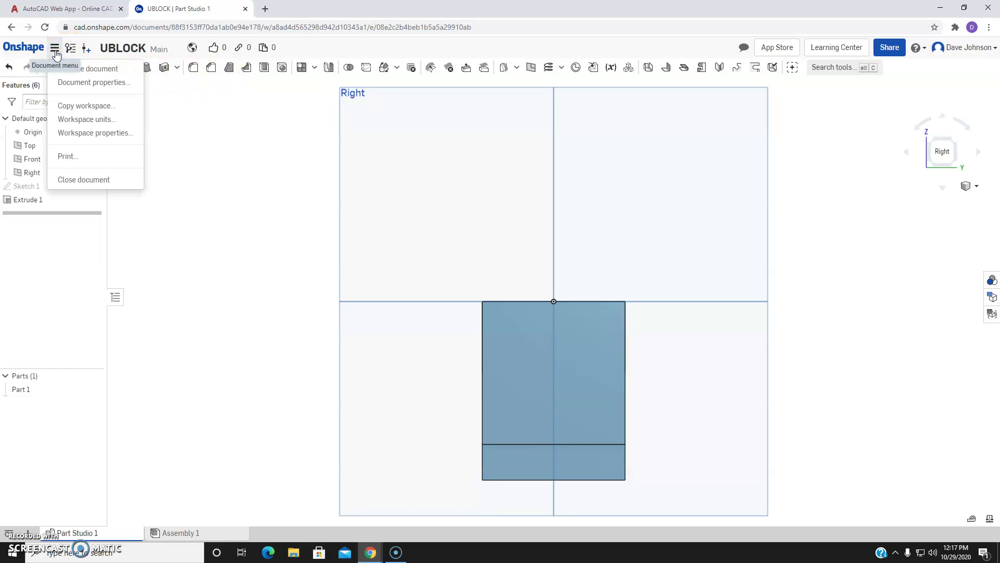
left_click(228, 145)
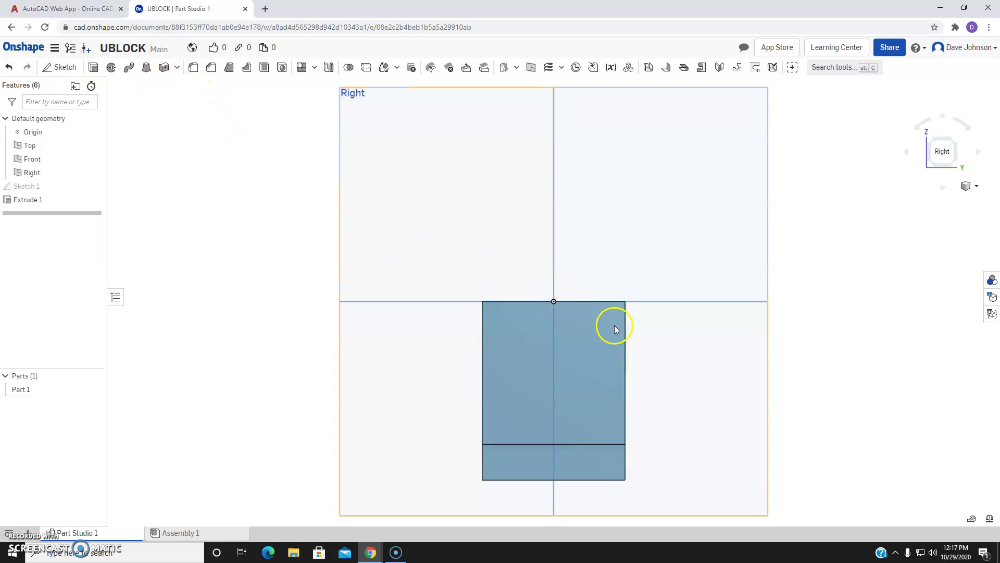
left_click(979, 152)
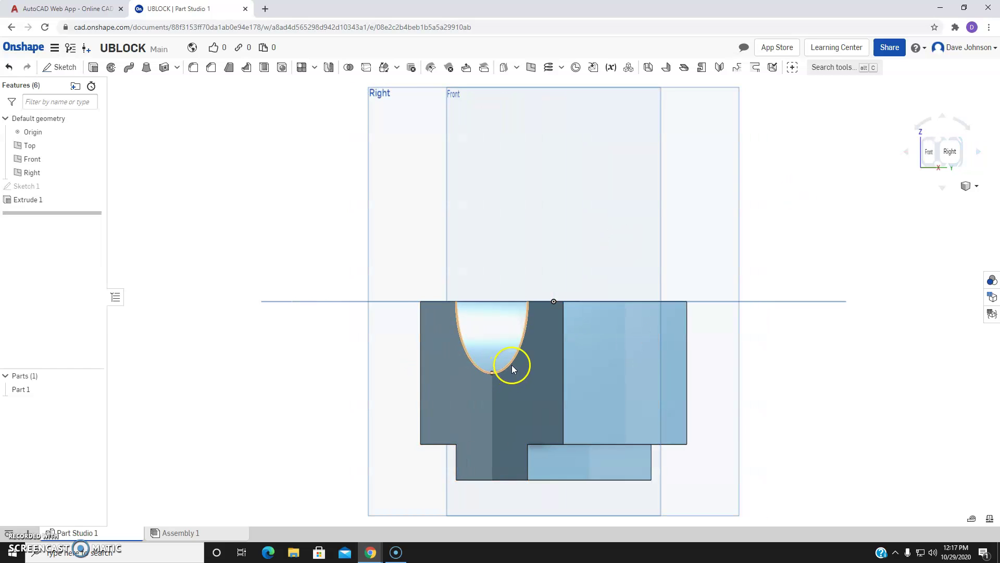
left_click(494, 345)
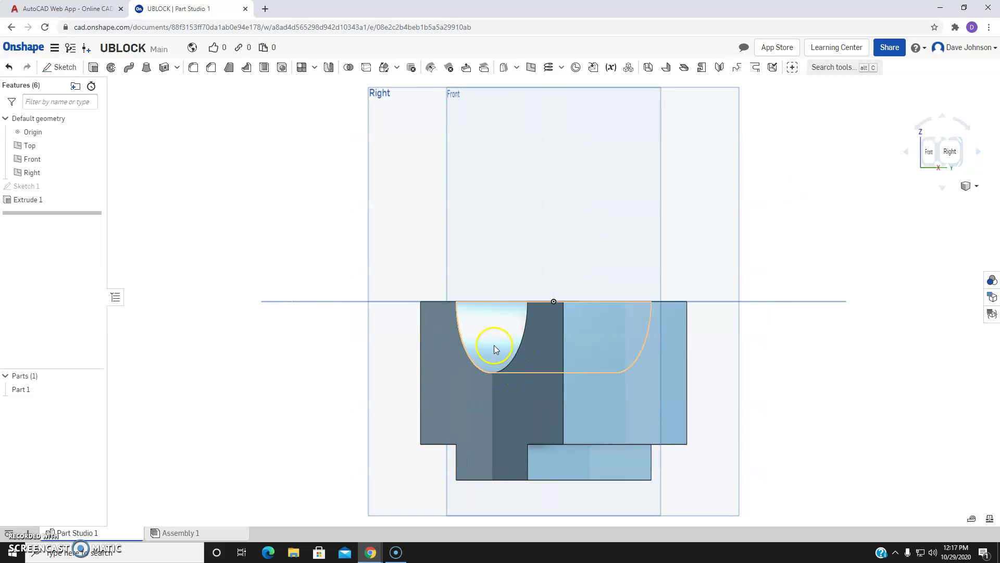
left_click(907, 152)
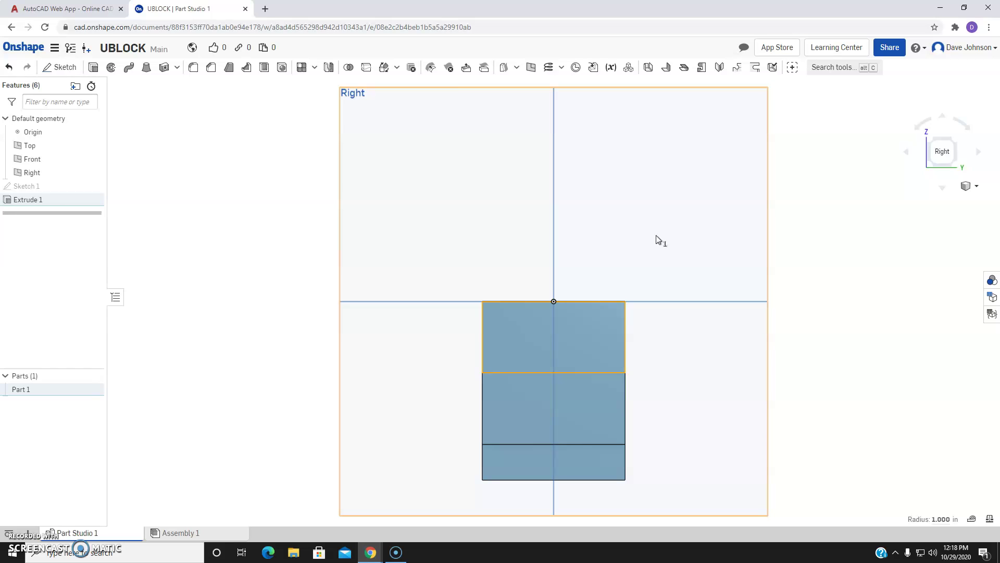
left_click(609, 243)
left_click(500, 354)
left_click(978, 152)
left_click(977, 154)
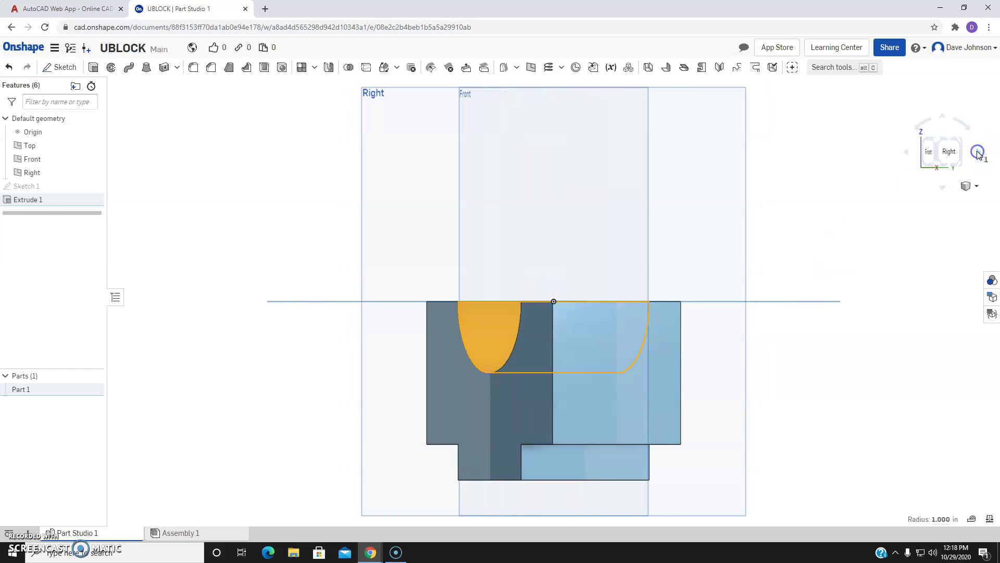
left_click(905, 154)
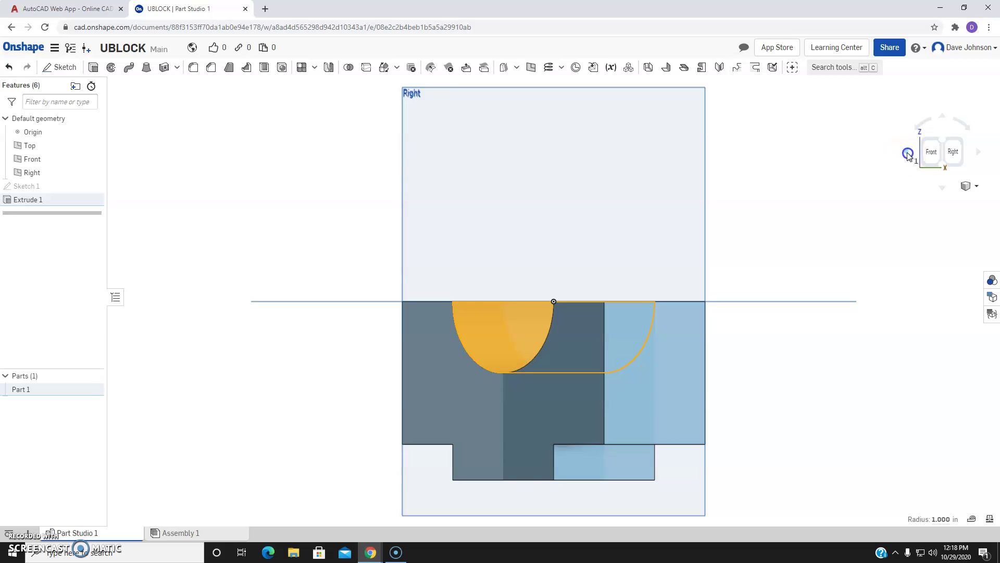
left_click(908, 155)
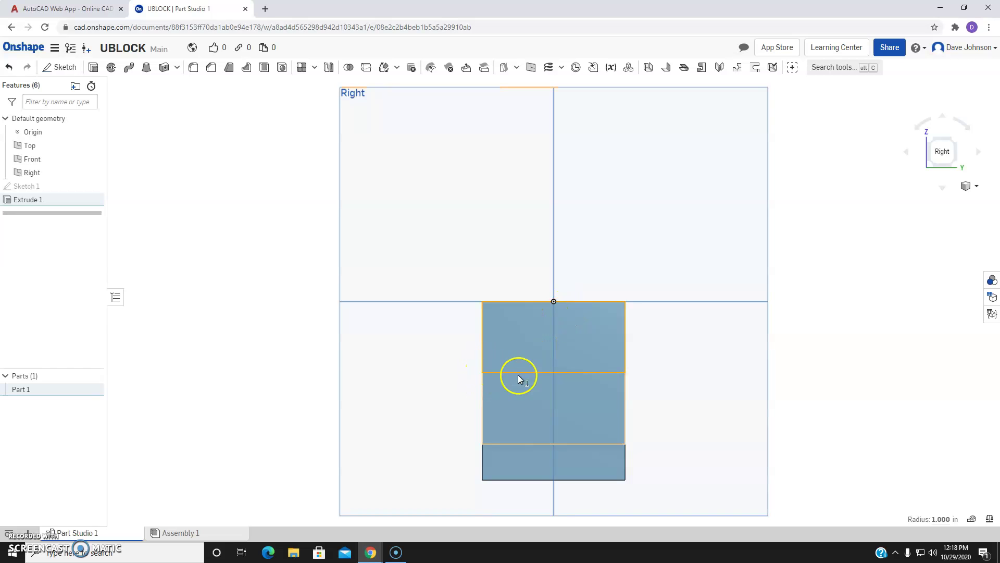
left_click(907, 151)
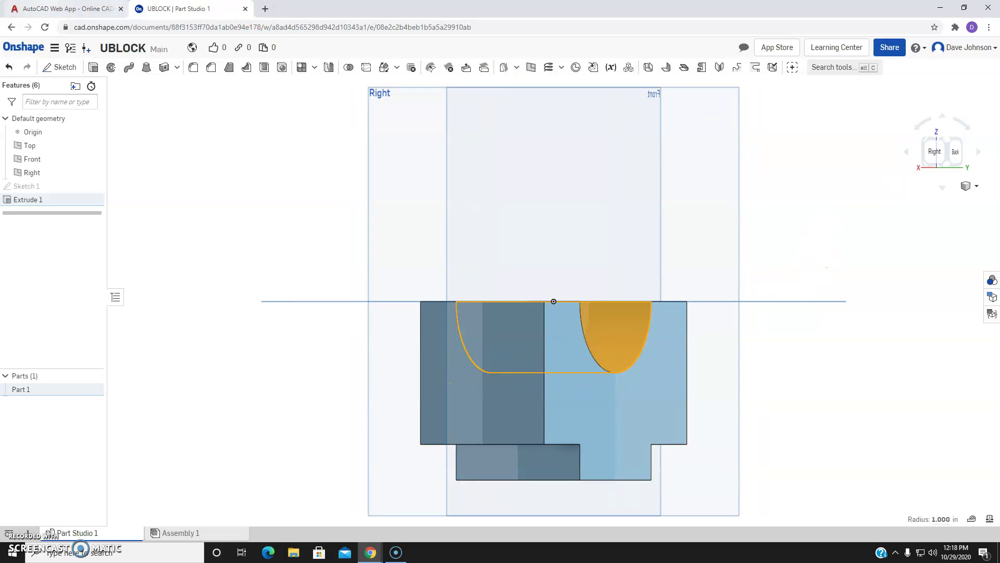
- Draw a horizontal hidden line from the arc's midpoint to the right side view's edge
left_click(68, 8)
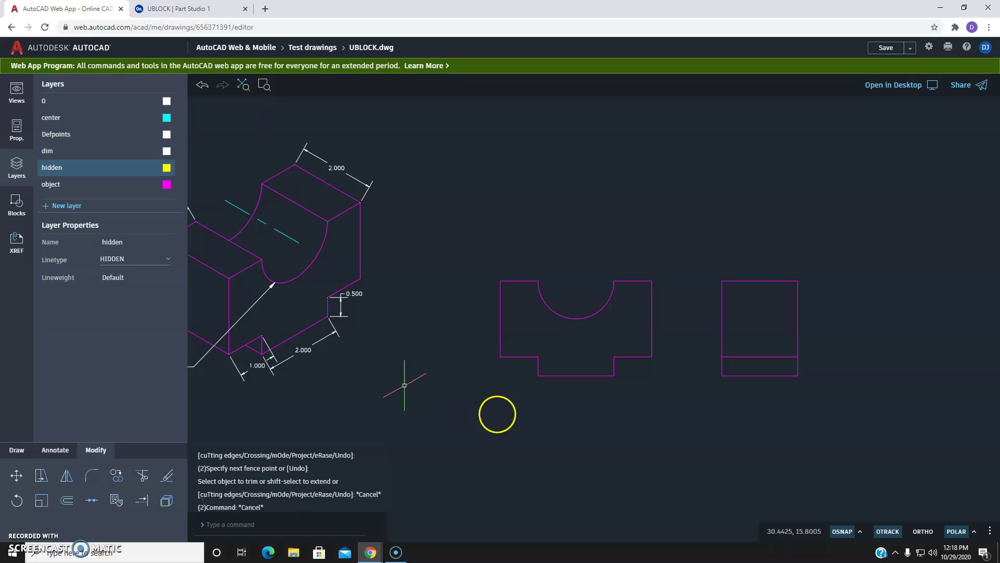
left_click(118, 172)
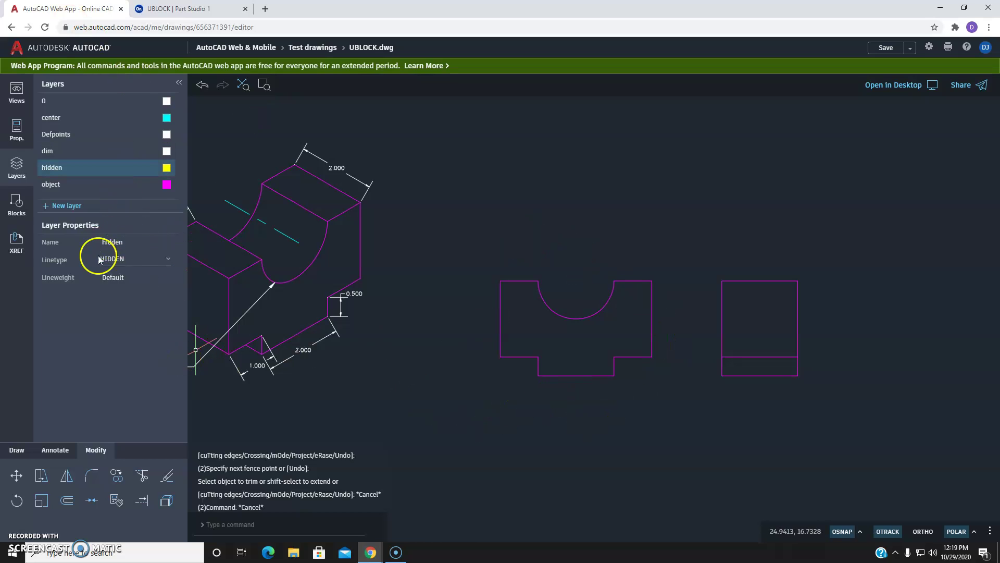
left_click(12, 147)
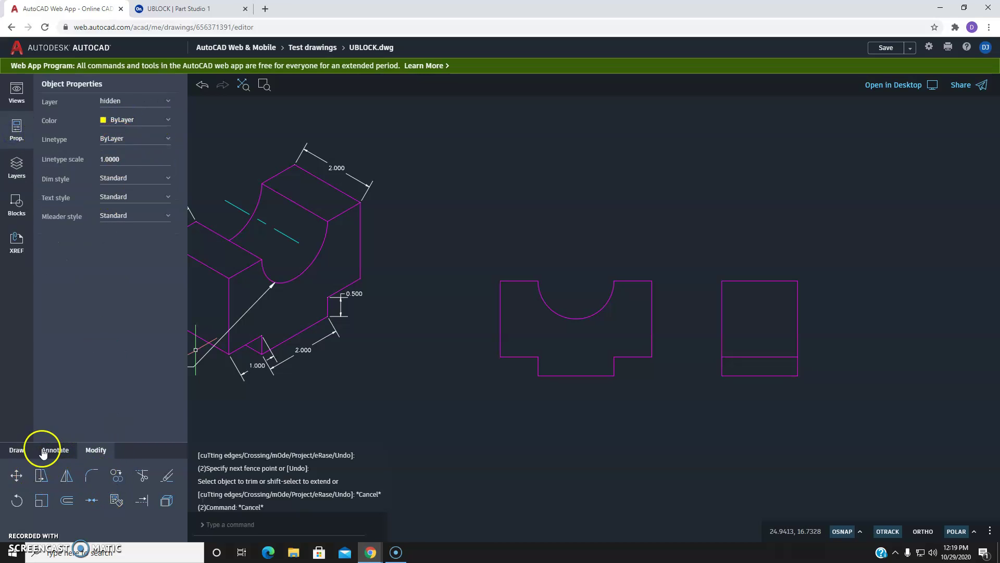
left_click(17, 450)
left_click(140, 475)
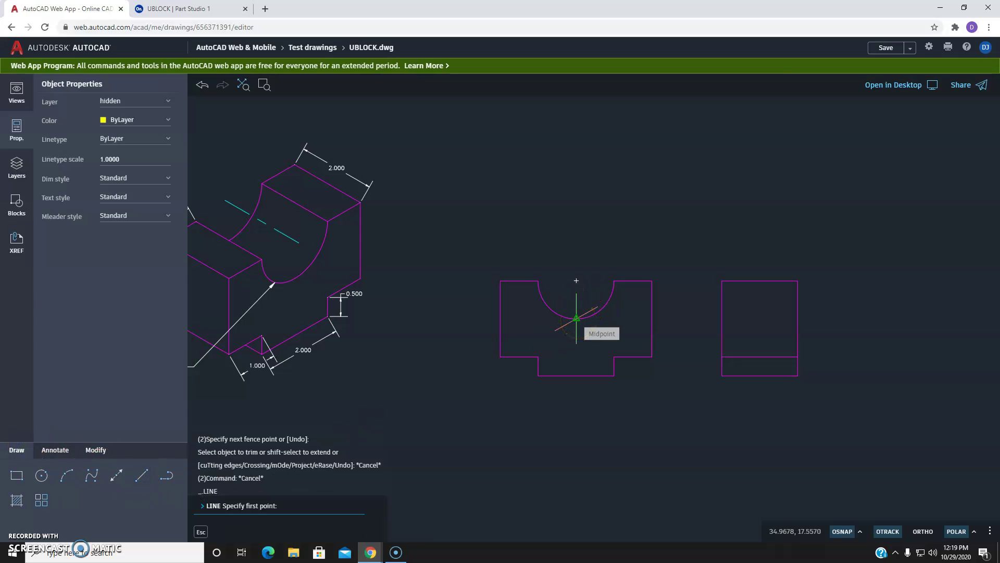
left_click(577, 318)
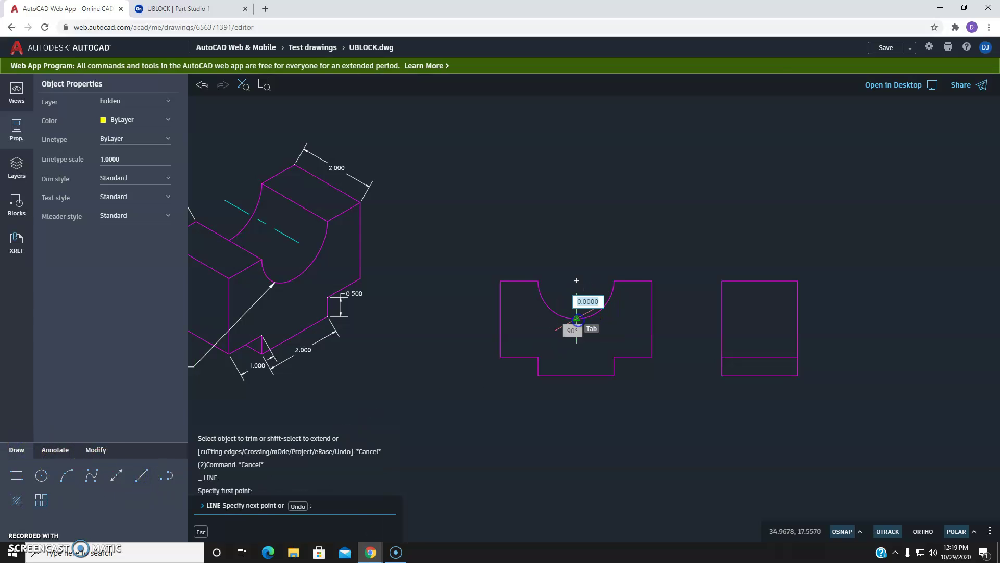
left_click(797, 318)
key("Escape")
- Trim the hidden line out of the front view and the gap between the views
scroll(807, 308, "up", 2)
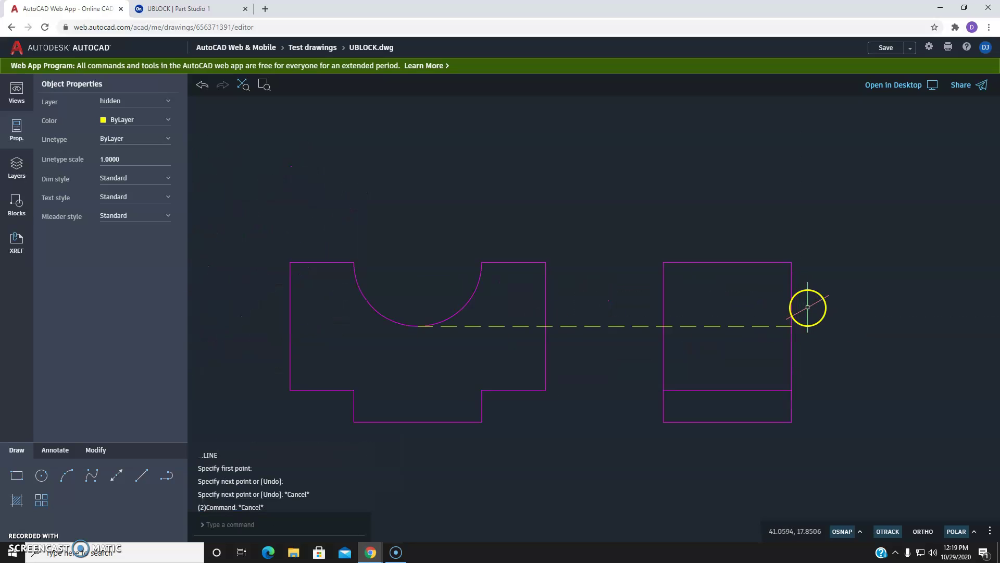
scroll(808, 308, "up", 1)
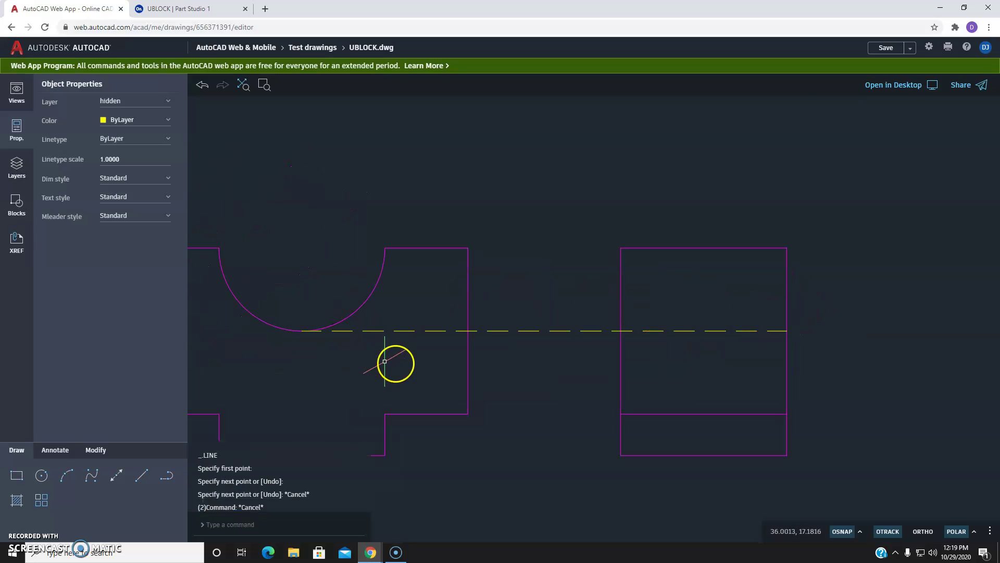
left_click(99, 451)
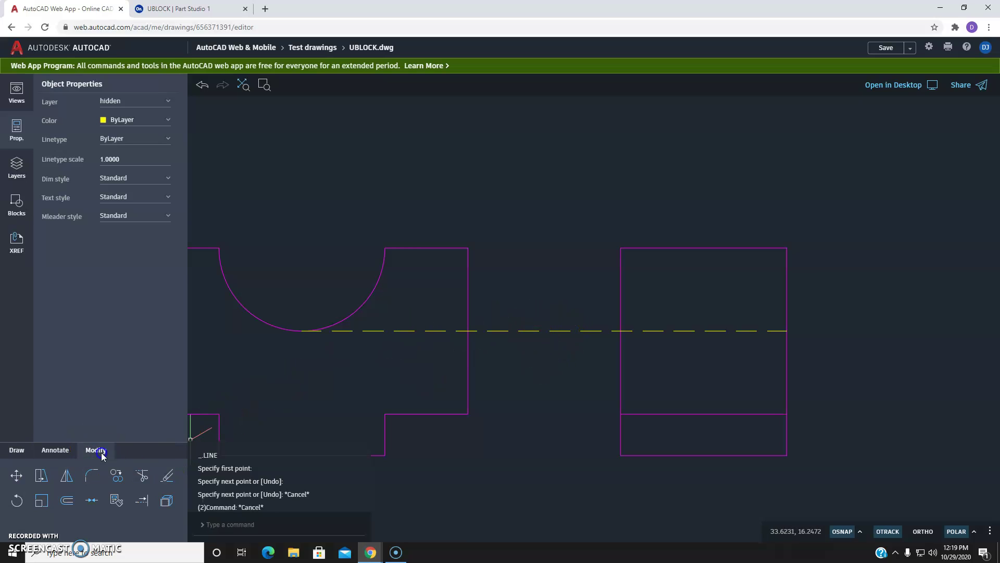
left_click(142, 476)
left_click(371, 360)
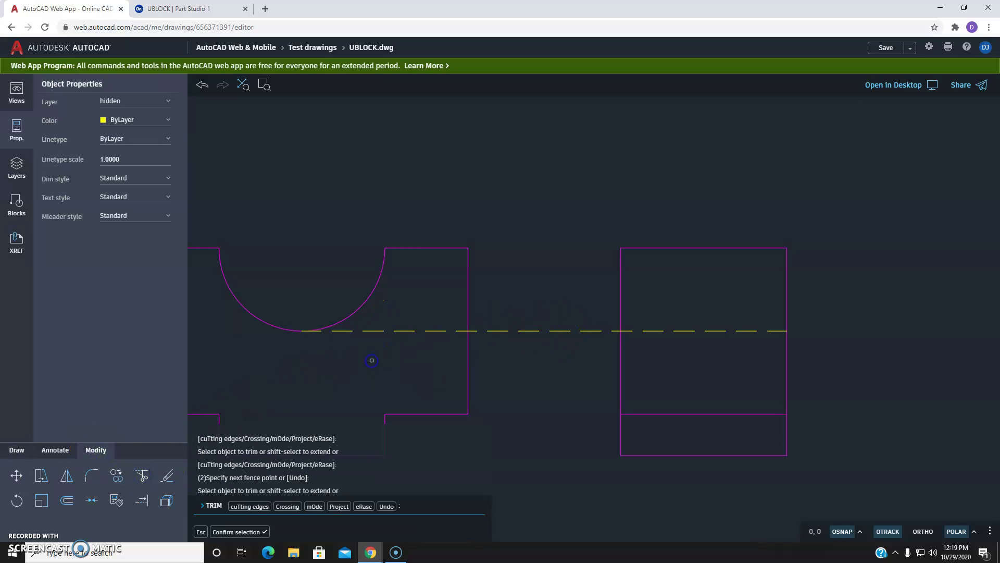
left_click(374, 327)
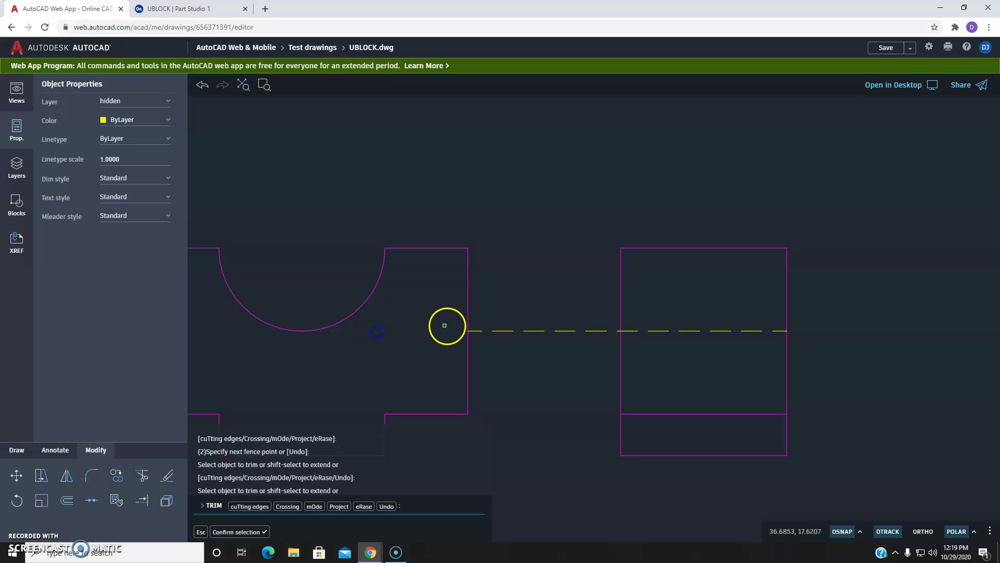
left_click(504, 329)
scroll(687, 290, "down", 2)
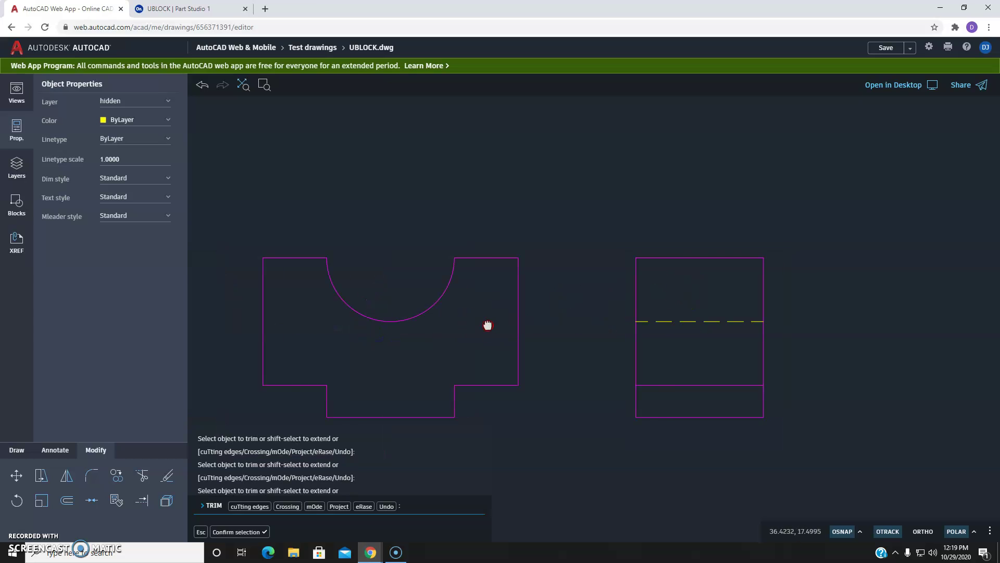
scroll(801, 325, "down", 1)
mouse_move(706, 313)
middle_mouse_down()
mouse_move(685, 302)
mouse_move(694, 285)
middle_mouse_up()
key("Escape")
key("Escape")
key("Escape")
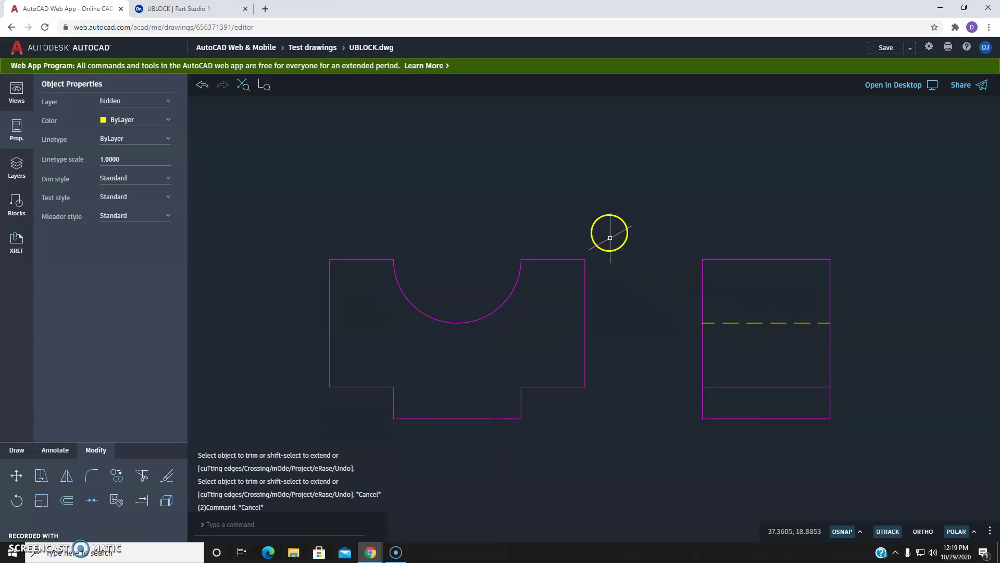
middle_click_drag(591, 217, 587, 239)
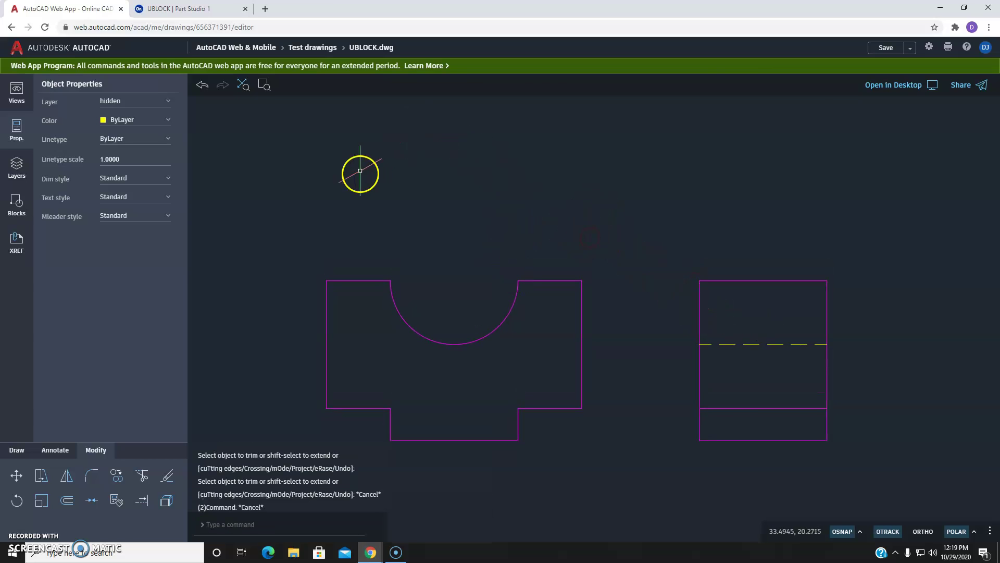
middle_click_drag(434, 149, 447, 182)
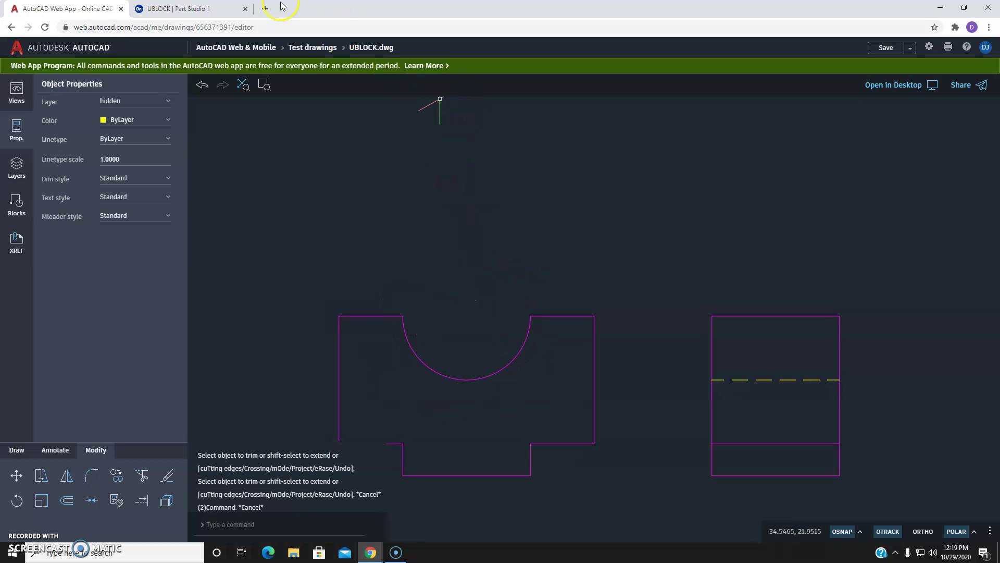
left_click(180, 8)
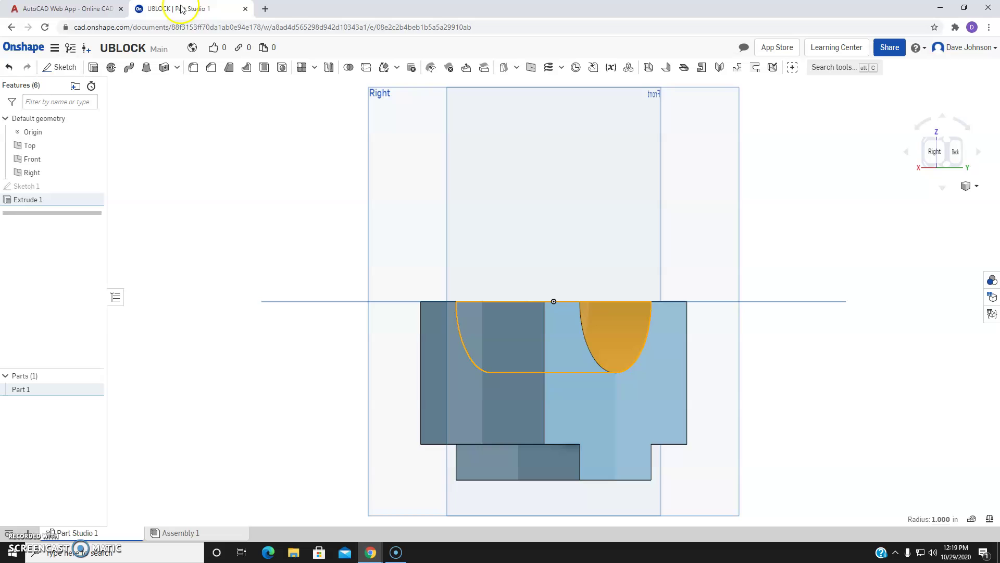
left_click(907, 152)
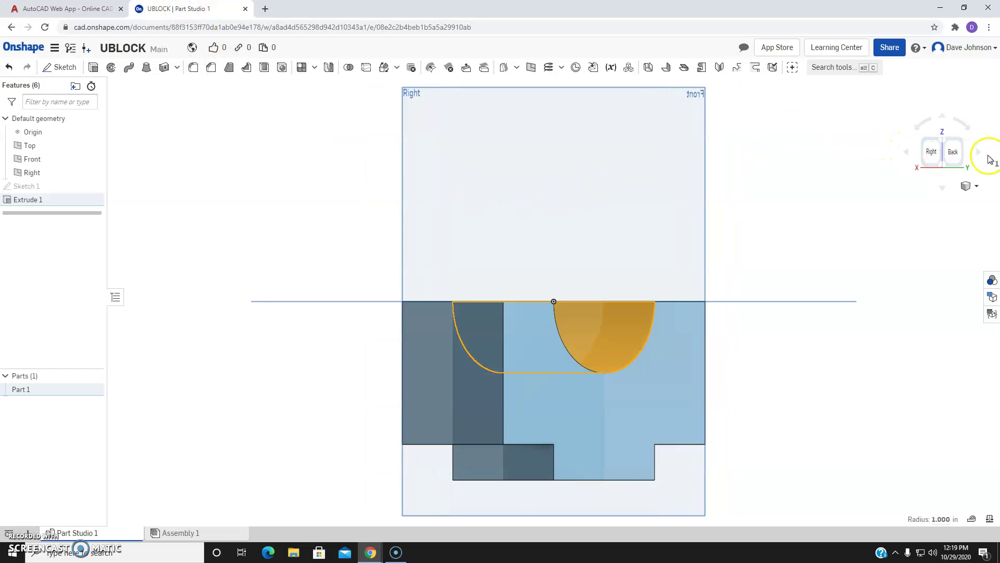
left_click(932, 157)
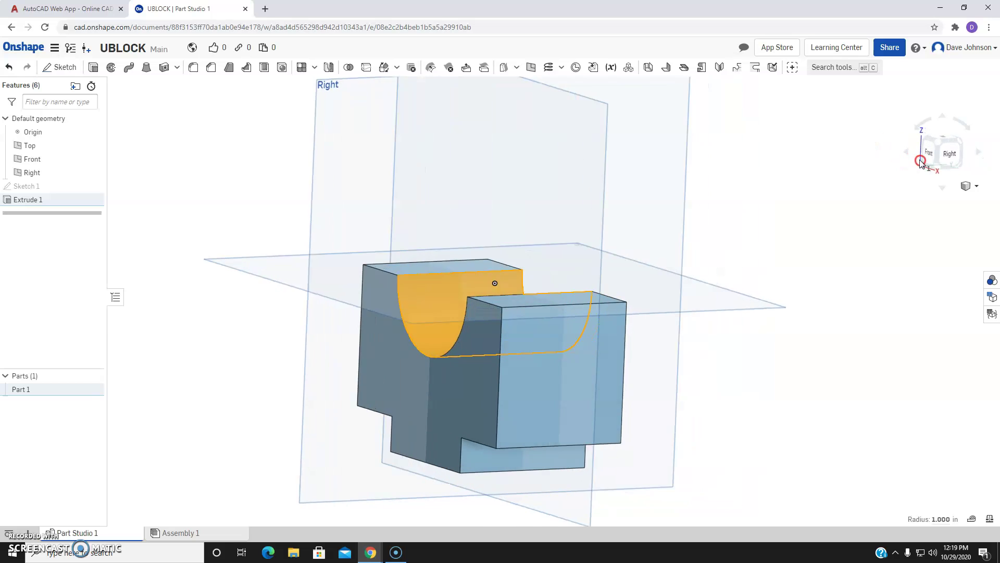
left_click(944, 151)
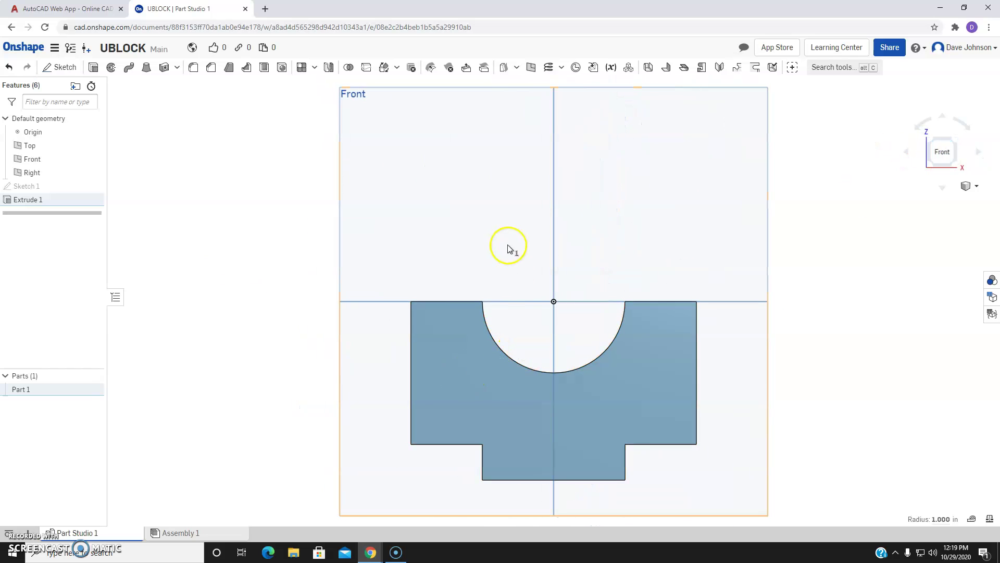
left_click(484, 240)
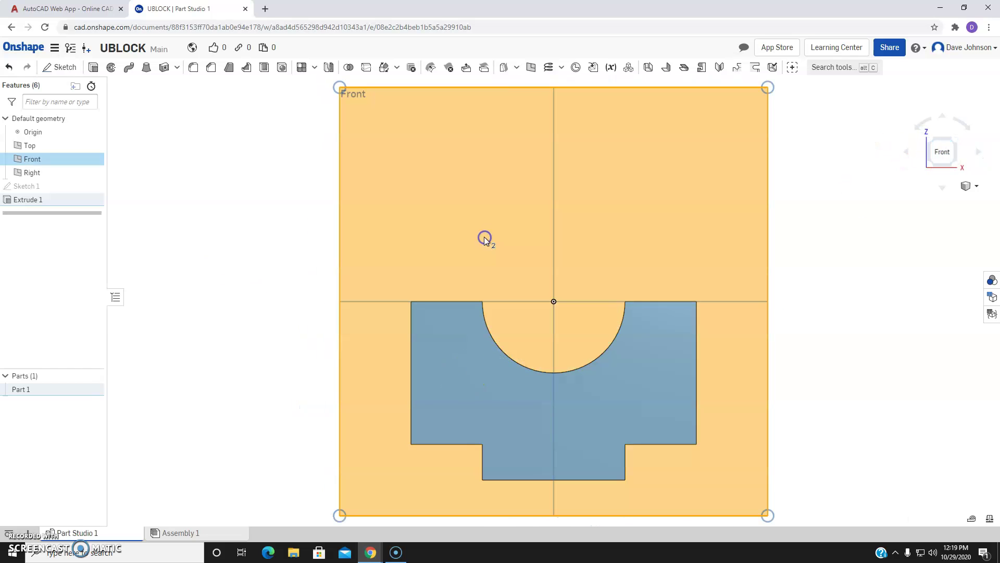
left_click(268, 218)
left_click(546, 319)
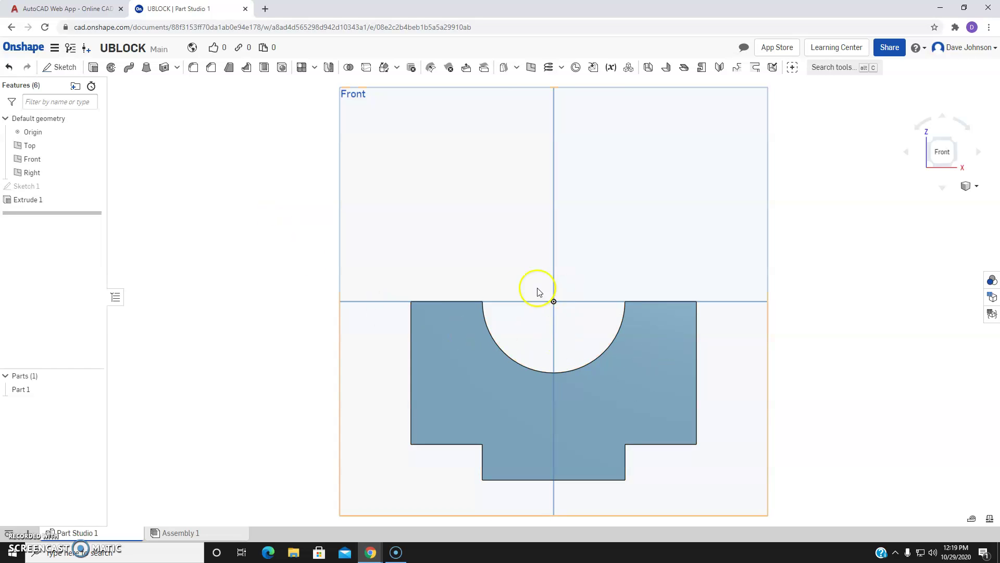
left_click_drag(946, 147, 944, 168)
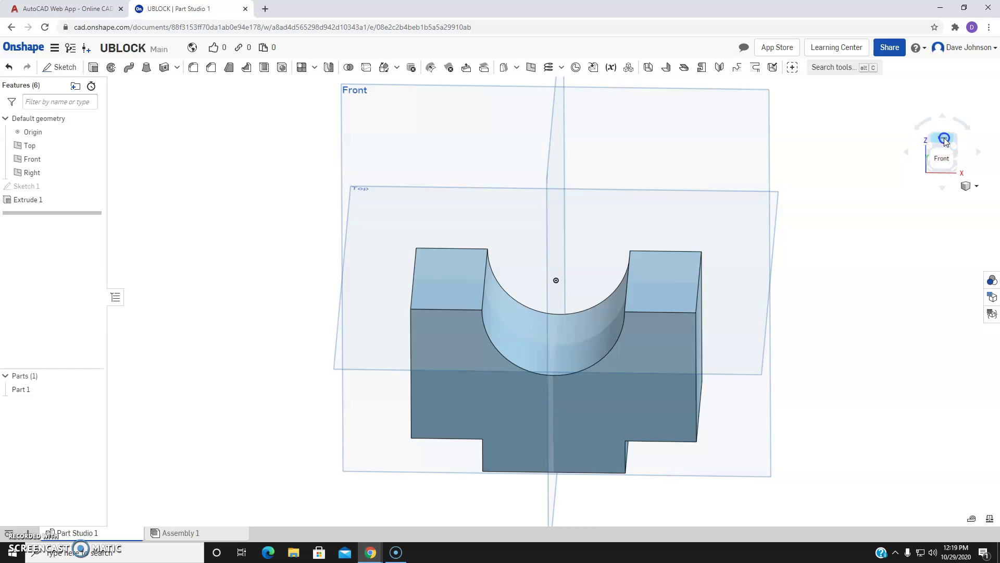
left_click(944, 148)
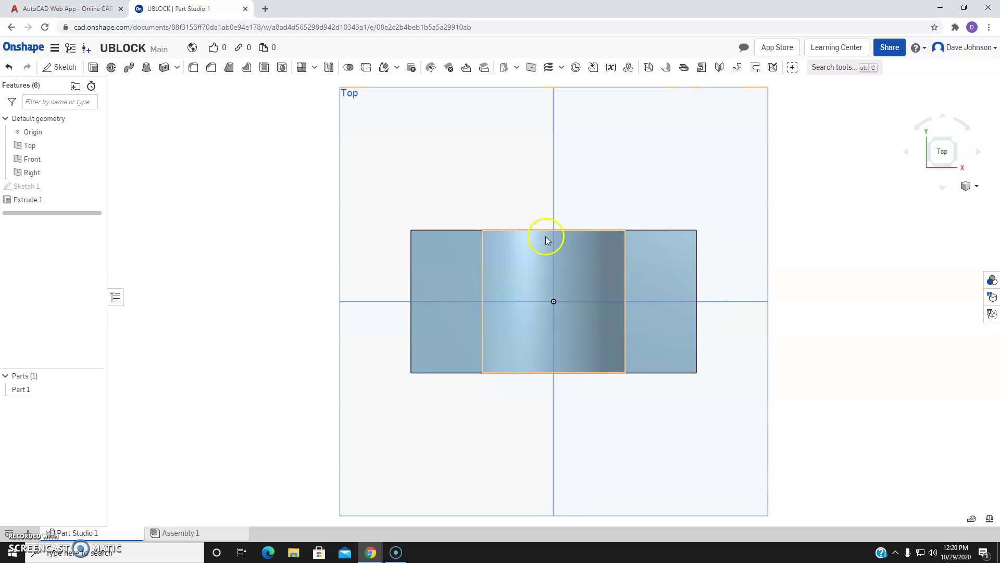
left_click(76, 11)
mouse_move(431, 263)
middle_mouse_down()
mouse_move(500, 210)
mouse_move(485, 232)
middle_mouse_up()
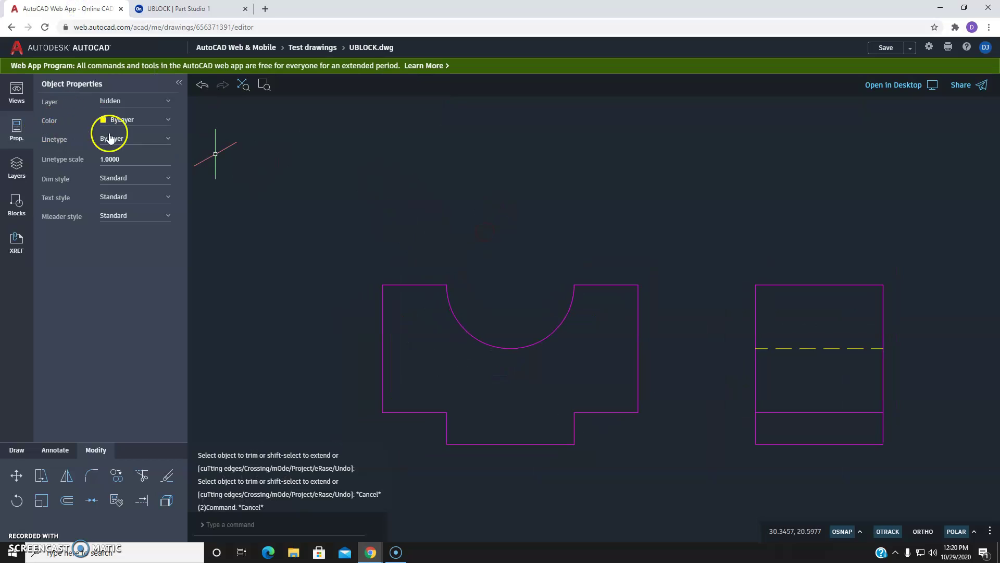
- Make object the current layer and draw a vertical projection line up from the front view's top-right corner
left_click(17, 166)
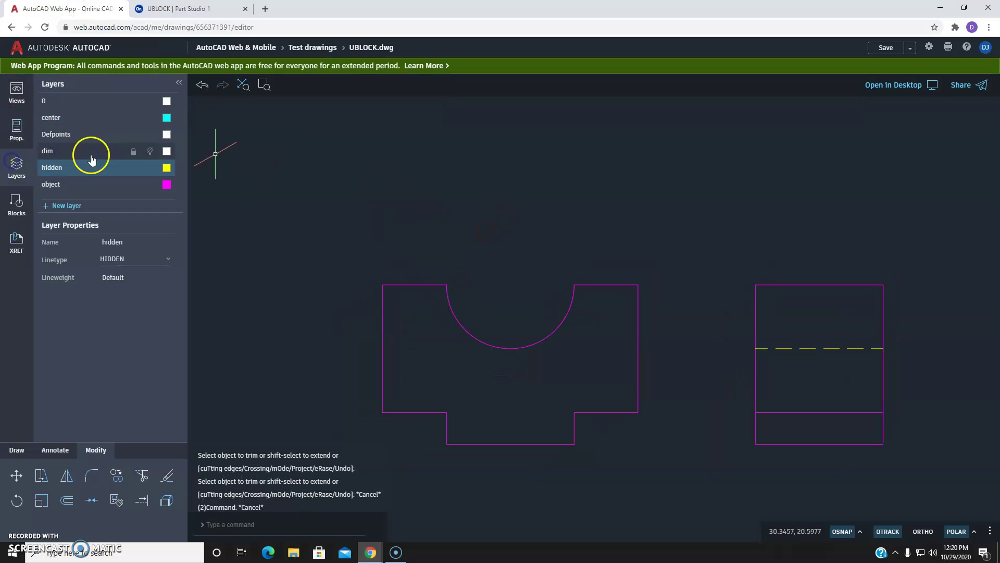
left_click(79, 185)
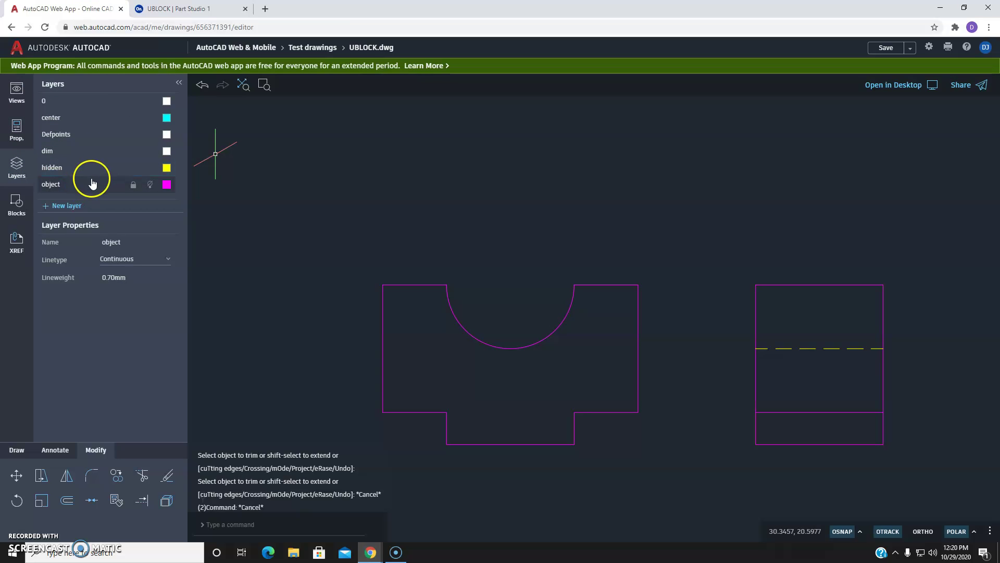
left_click(164, 185)
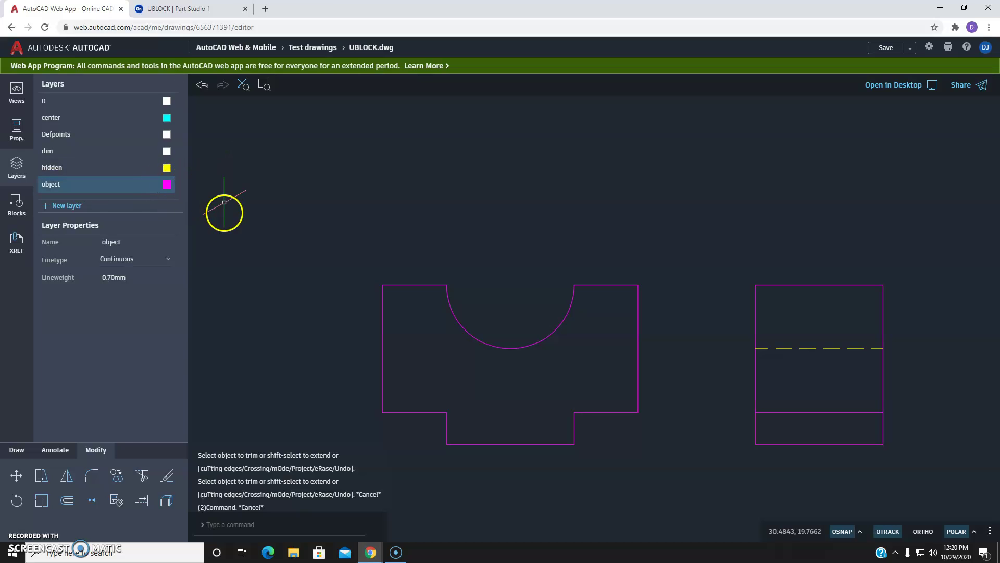
left_click(62, 499)
left_click(15, 452)
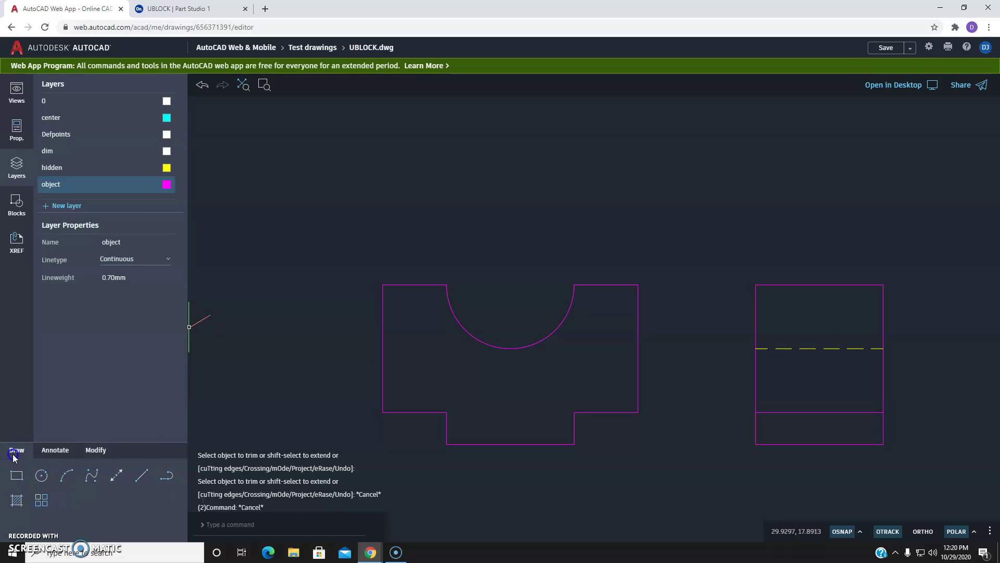
left_click(137, 480)
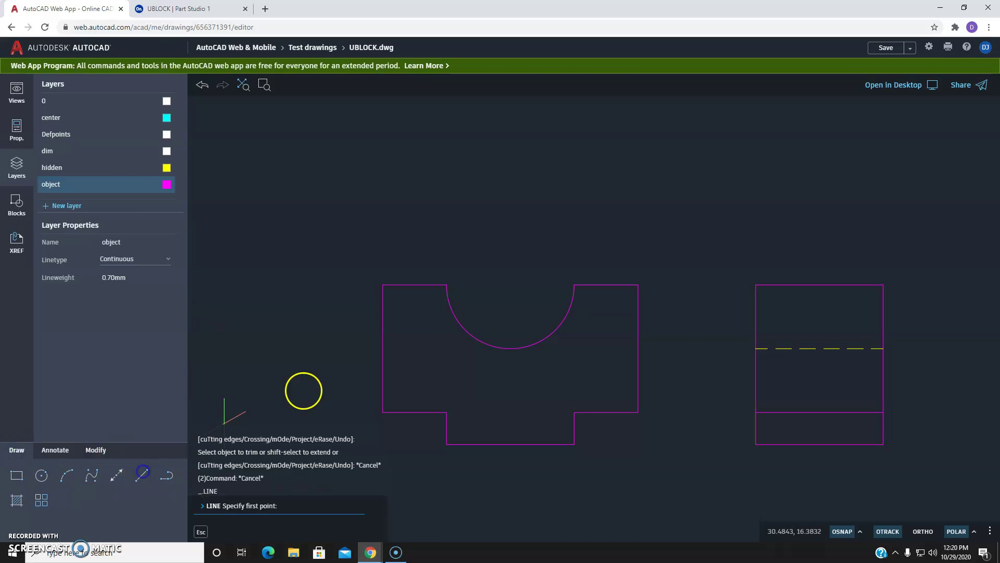
left_click(639, 284)
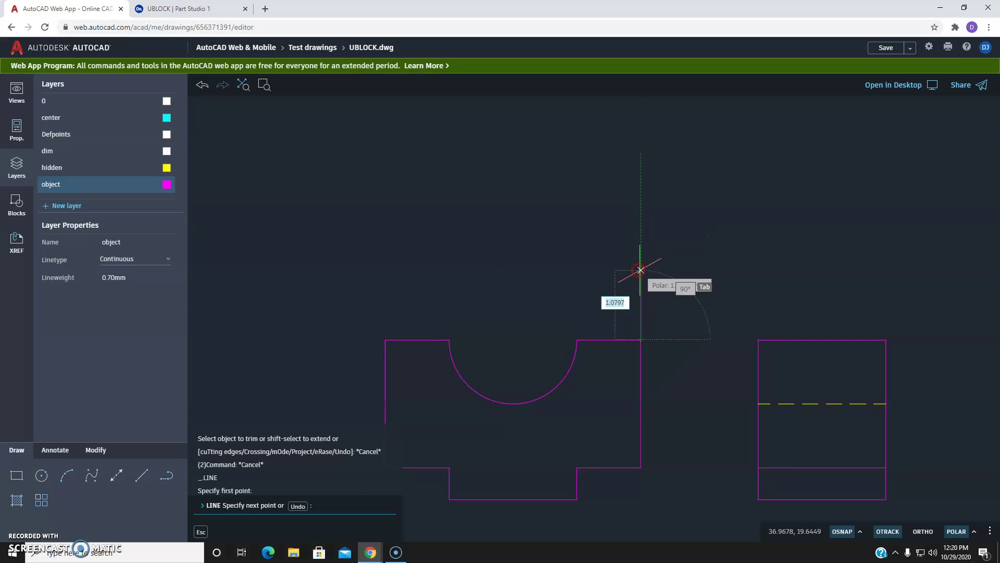
left_click(641, 129)
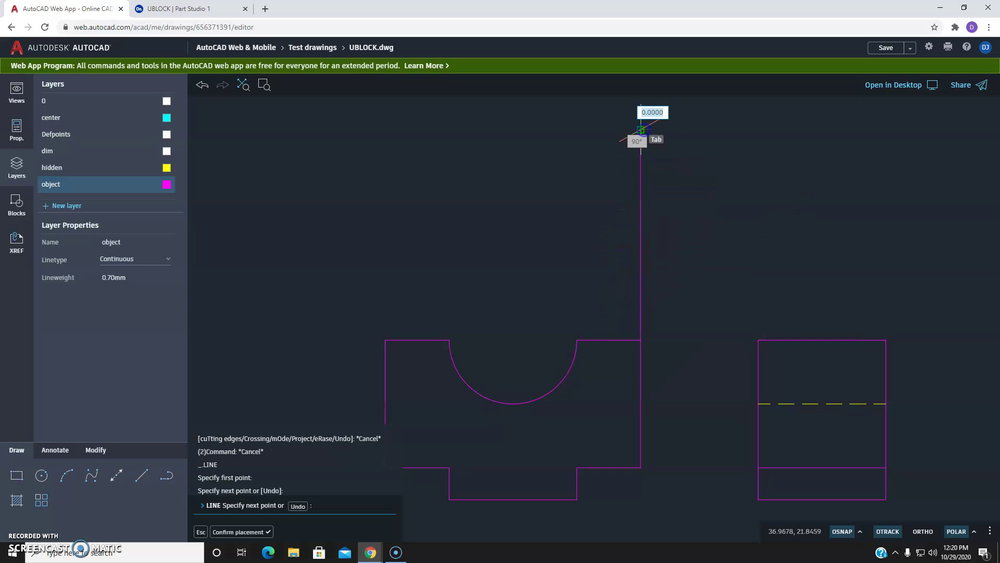
key("Escape")
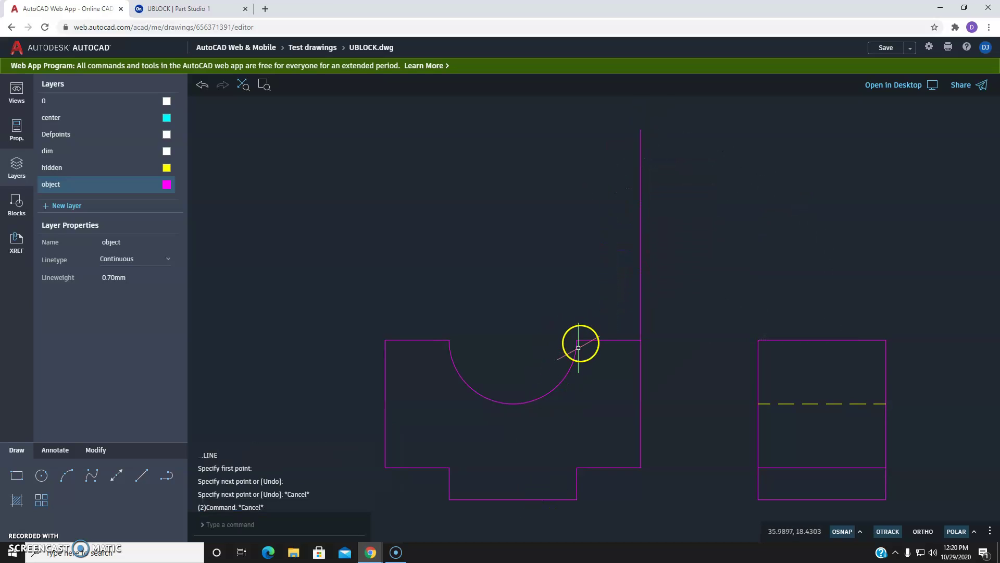
- Draw vertical projection lines up from the arc's right and left endpoints
left_click(141, 475)
left_click(577, 340)
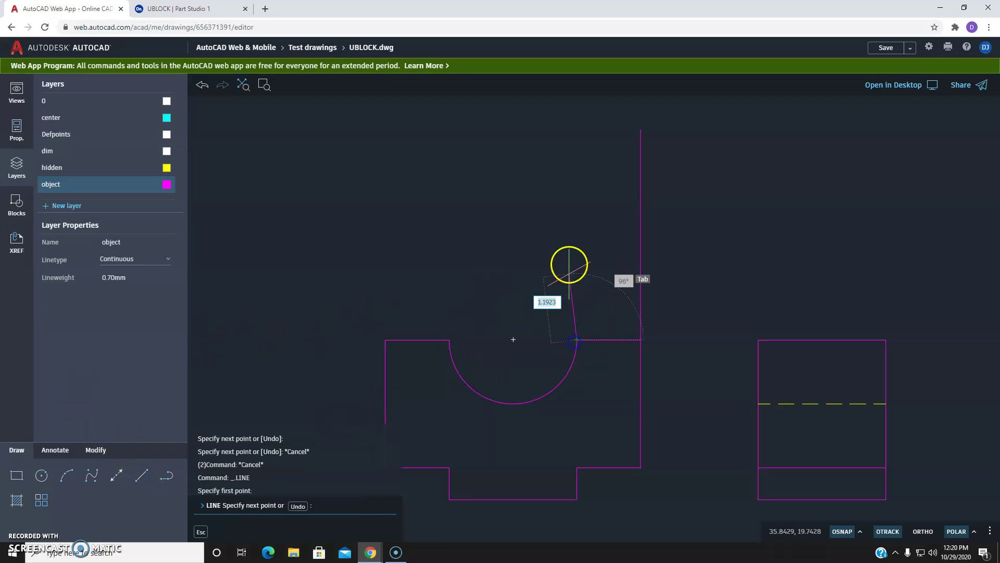
left_click(578, 130)
key("Escape")
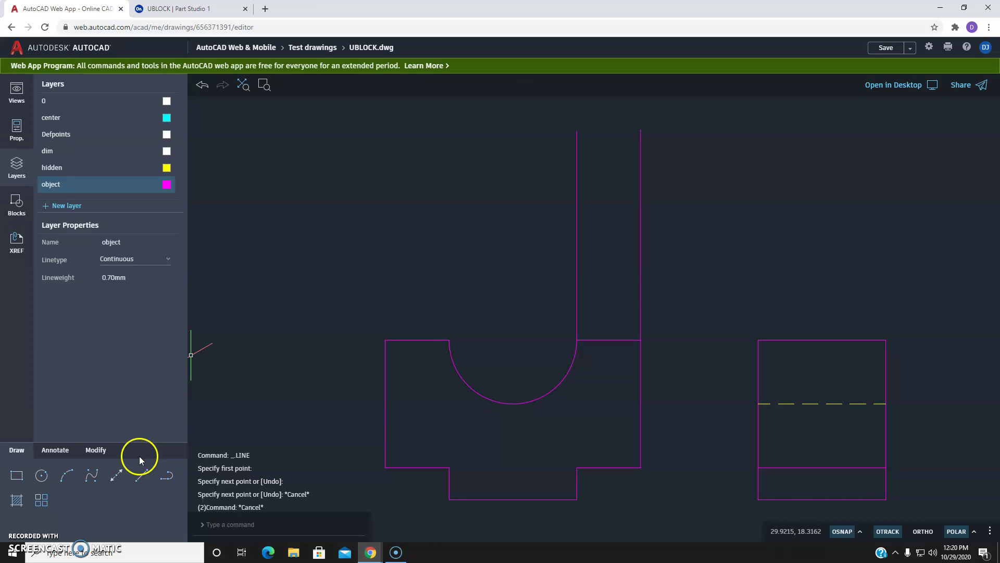
left_click(143, 475)
left_click(450, 340)
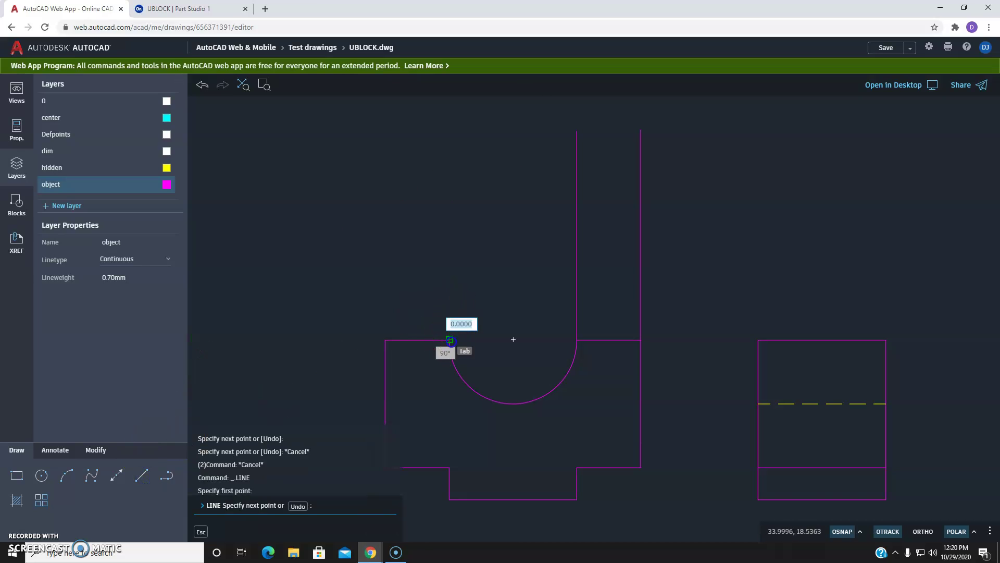
left_click(449, 121)
key("Escape")
key("Escape")
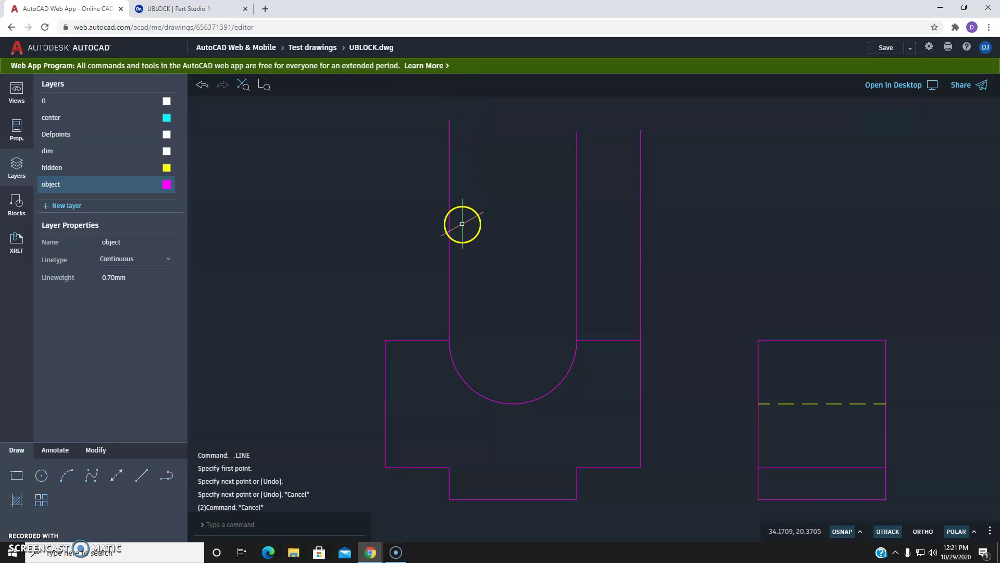
- Project a vertical line up from the front view's top-left corner
type("l")
key("Return")
left_click(386, 339)
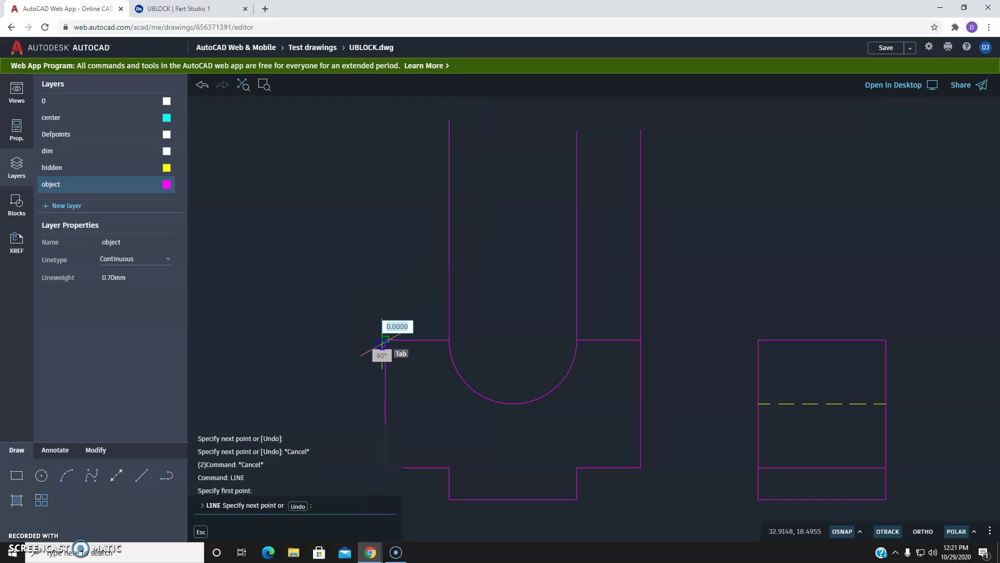
left_click(385, 120)
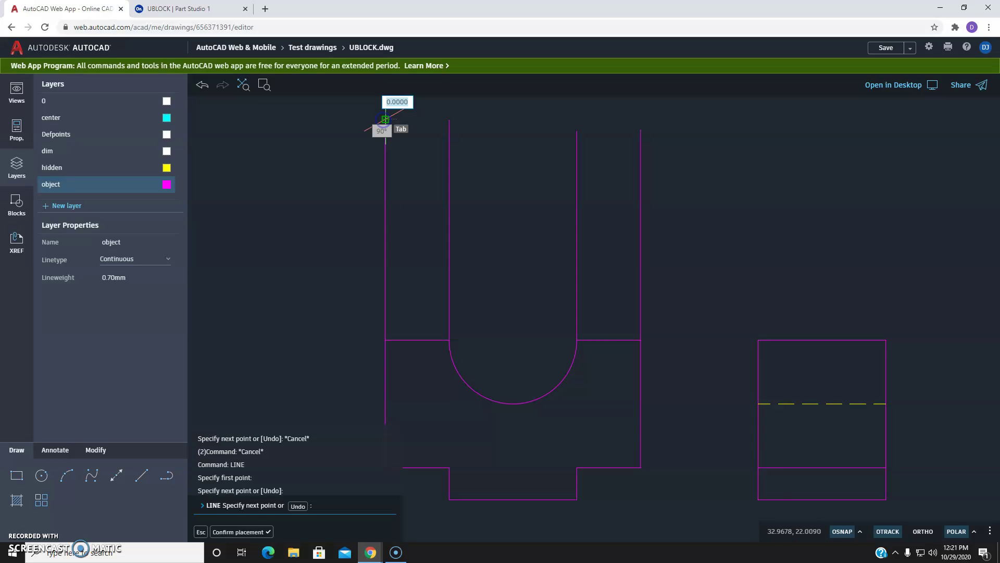
key("Escape")
key("Escape")
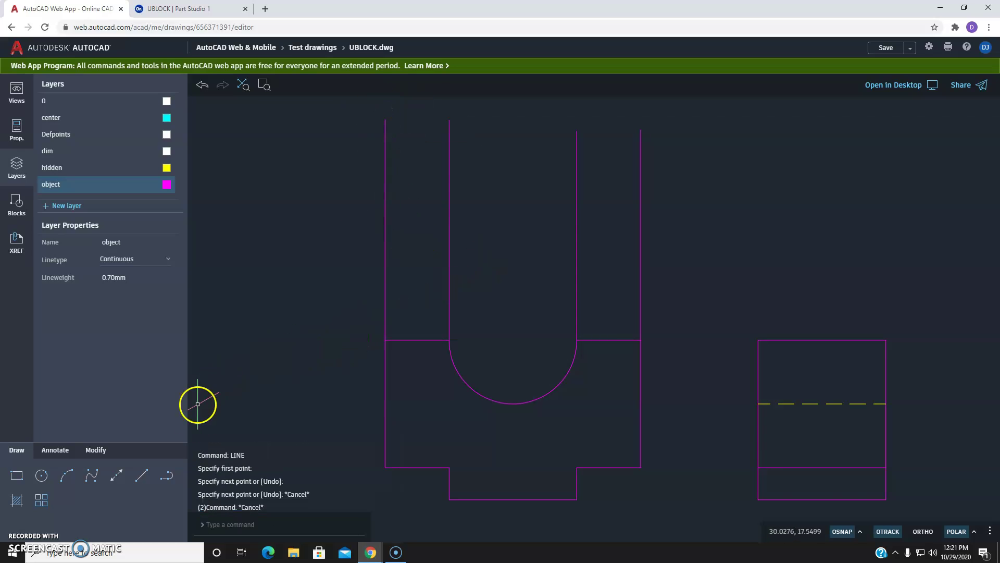
- Draw a horizontal line across the projection lines and offset a copy 2 units above it
left_click(141, 476)
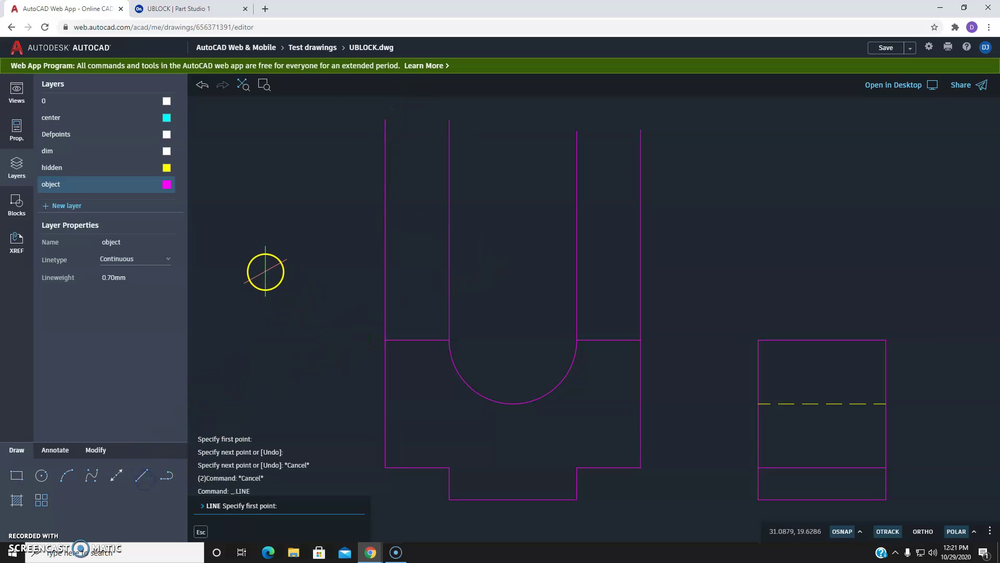
left_click(265, 248)
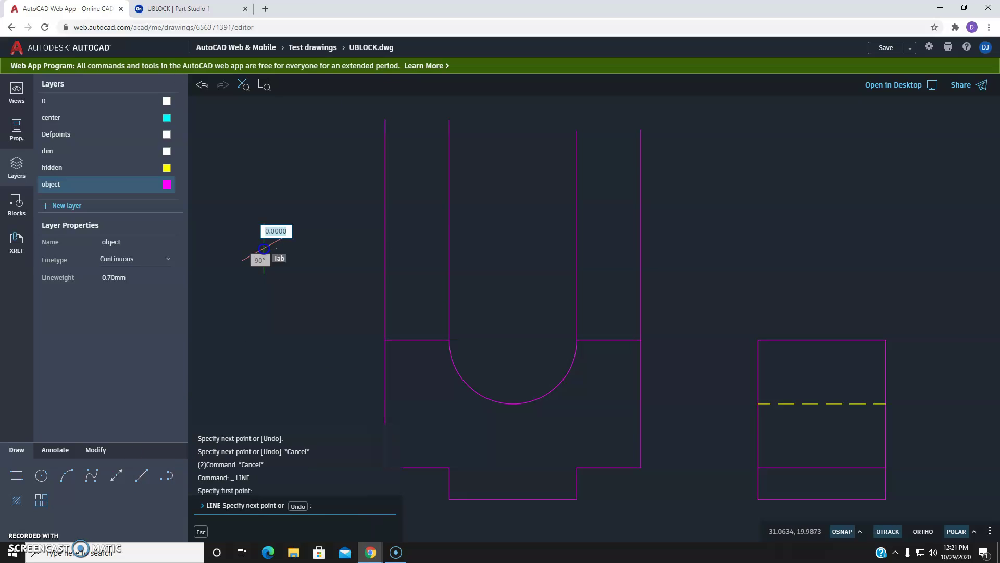
left_click(703, 248)
key("Escape")
key("Escape")
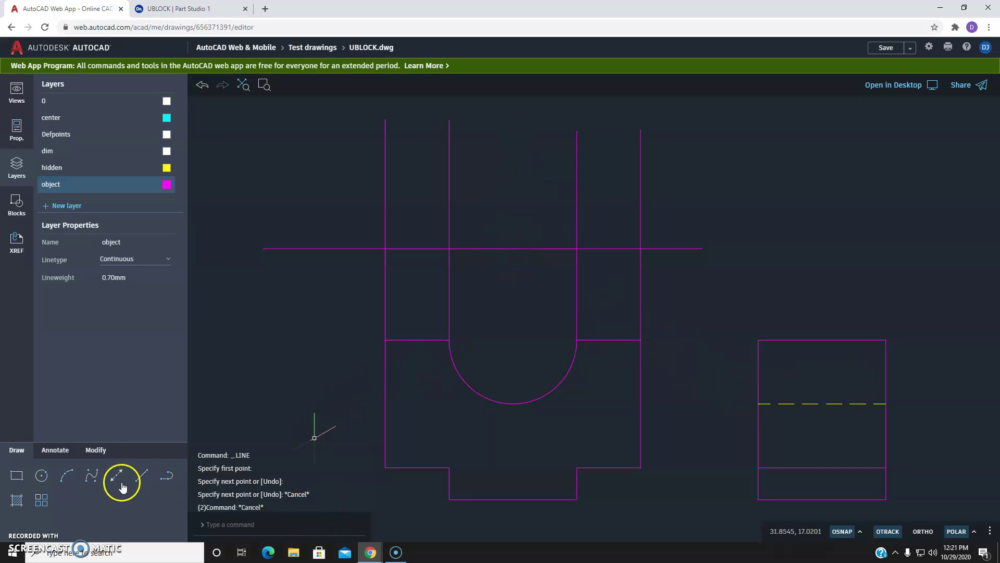
left_click(99, 451)
left_click(67, 498)
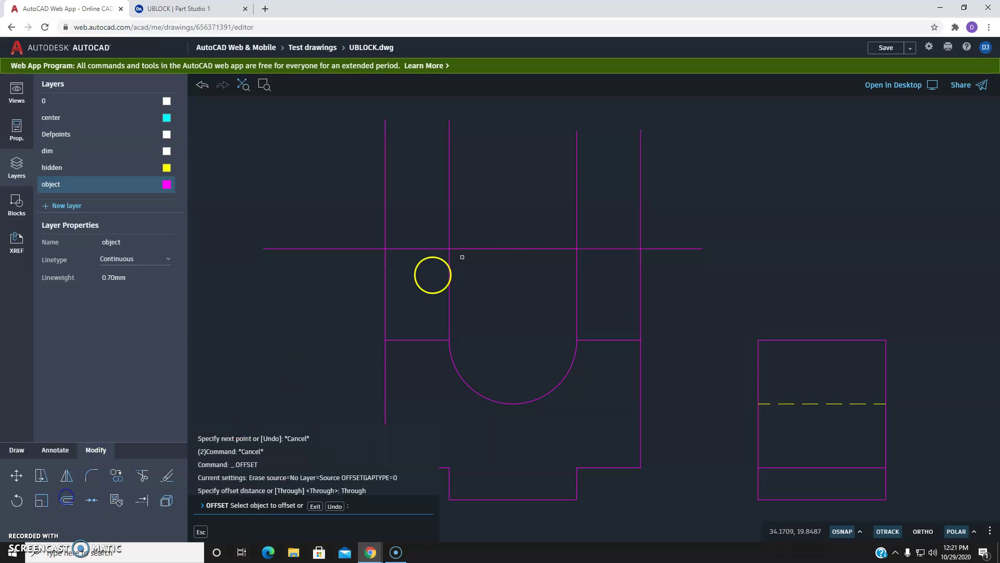
left_click(499, 249)
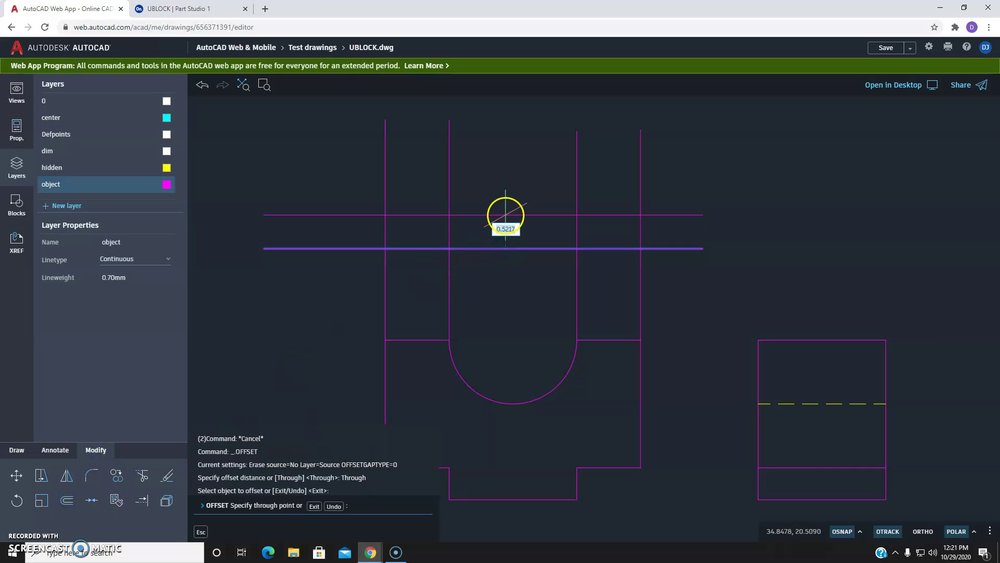
type("2")
key("Return")
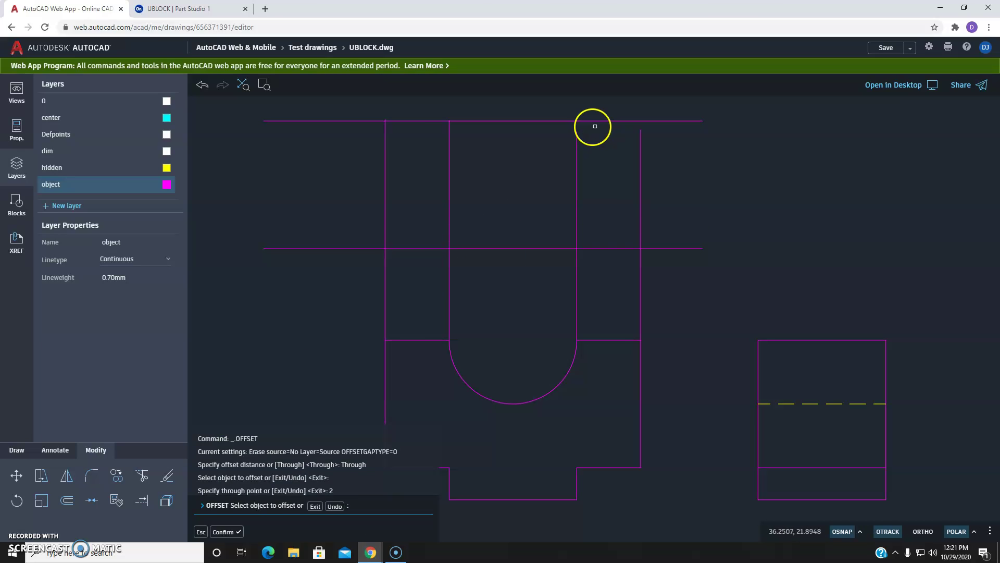
key("Escape")
key("Escape")
key("Escape")
key("Escape")
- Stretch the front view's right edge line up past the top horizontal line
left_click(592, 140)
left_click(565, 131)
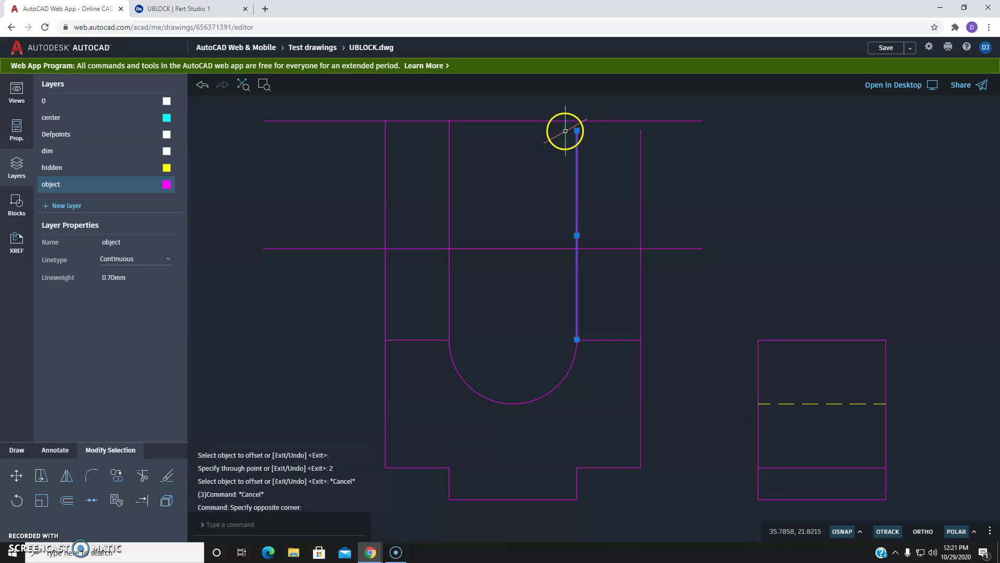
left_click(577, 130)
key("Escape")
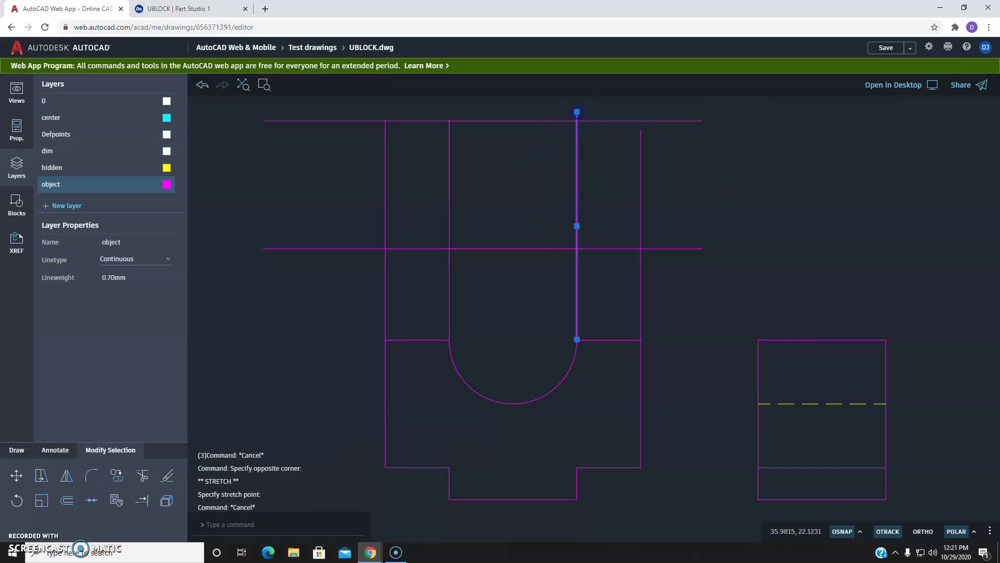
key("Escape")
left_click(670, 149)
left_click(623, 168)
left_click(640, 129)
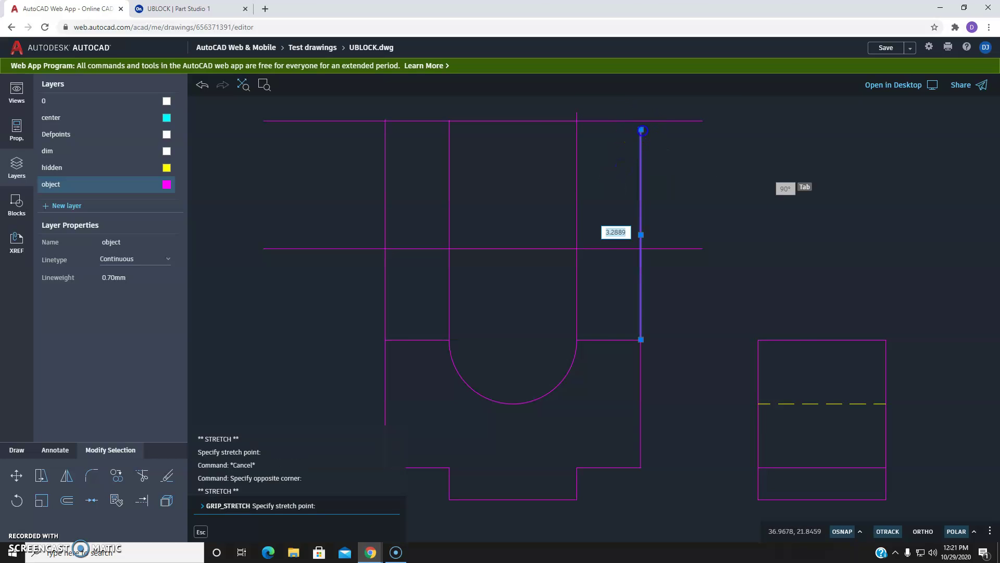
key("Escape")
key("Escape")
middle_click_drag(645, 171, 651, 203)
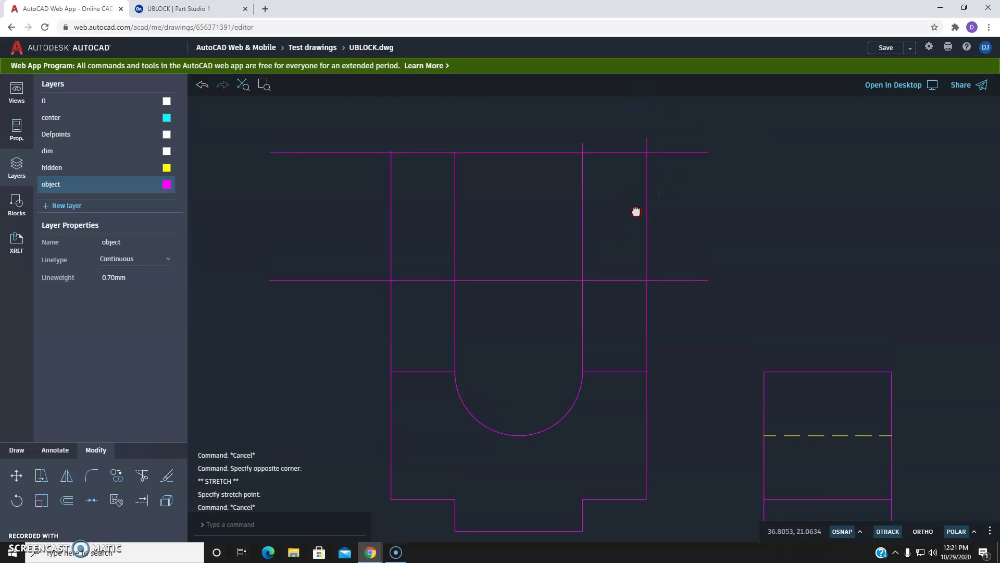
- Trim the stubs above the top line and the left ends of both horizontal lines
scroll(429, 149, "up", 5)
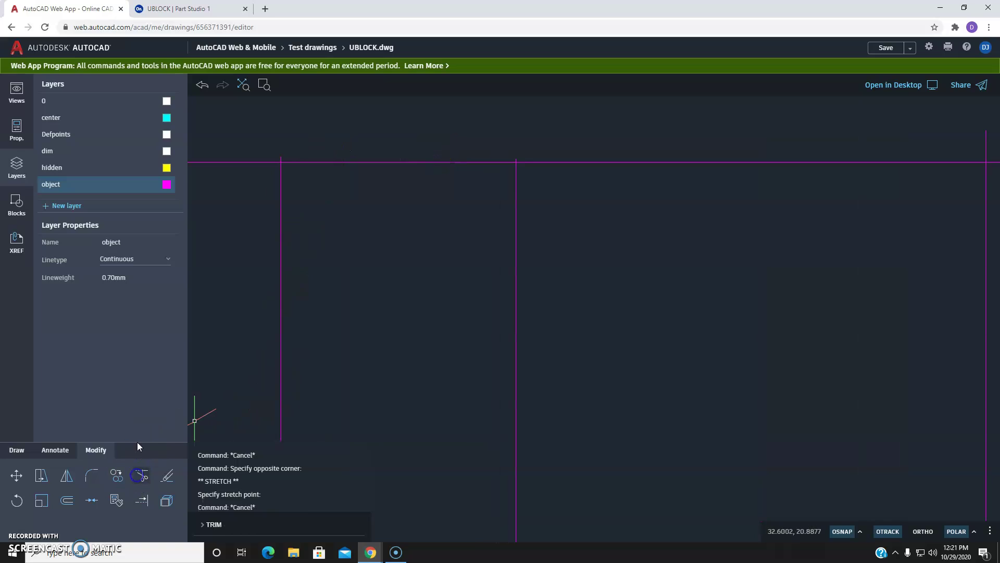
left_click(282, 158)
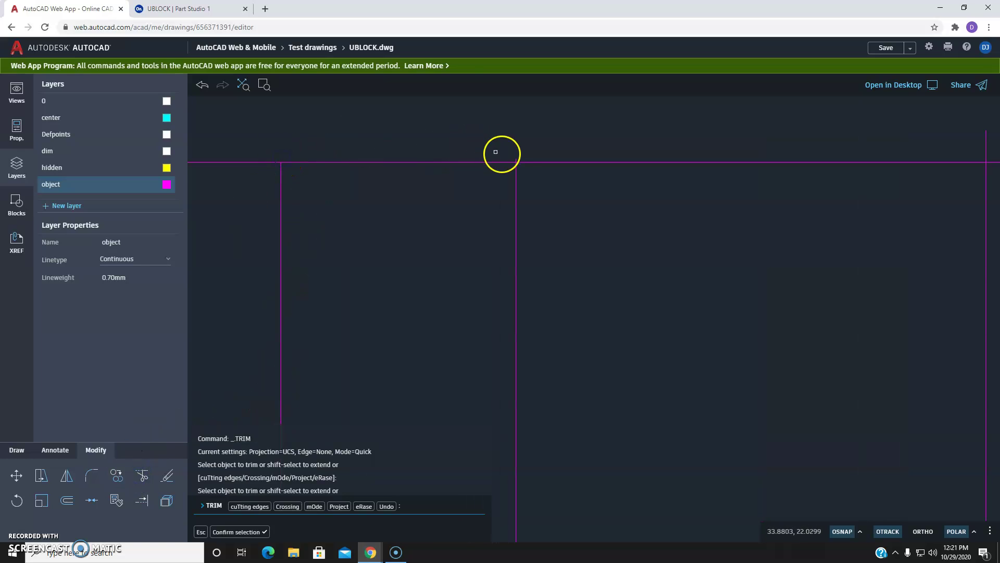
left_click(515, 158)
scroll(439, 129, "down", 3)
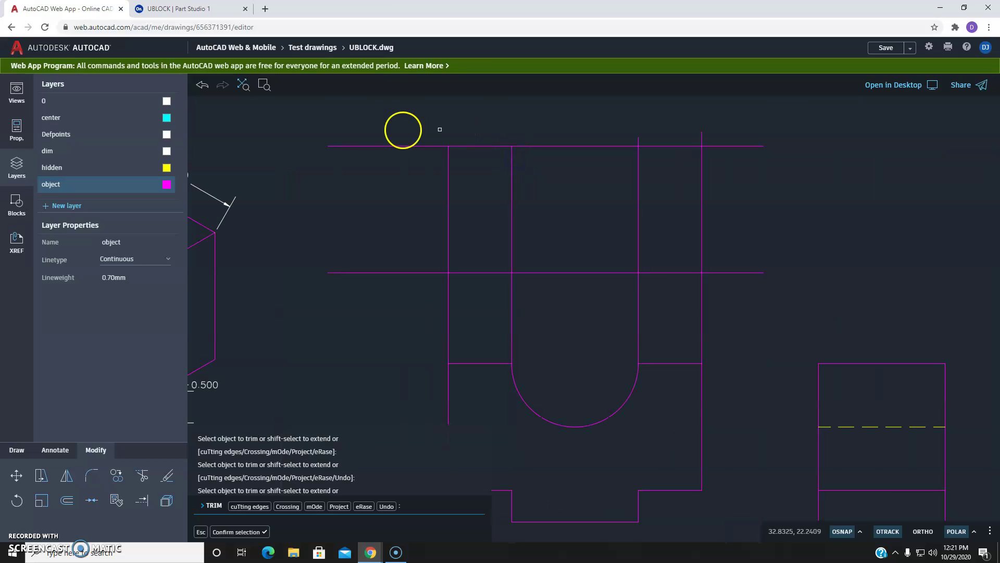
left_click_drag(374, 117, 361, 291)
left_click_drag(639, 302, 619, 302)
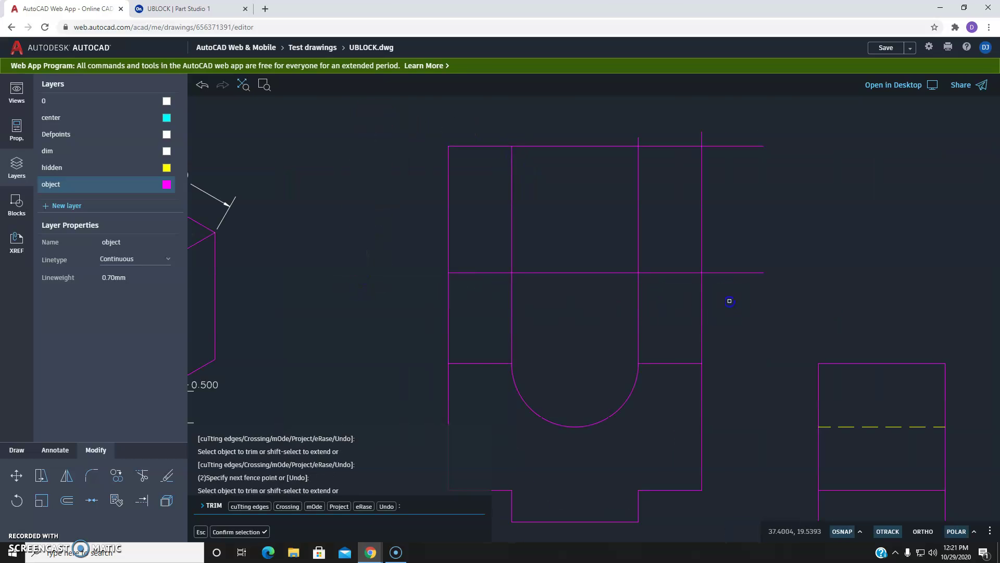
- Cut the projection lines between the top and front views, then trim the right ends and stray segments
left_click_drag(730, 301, 454, 317)
left_click(697, 282)
left_click_drag(743, 139, 731, 289)
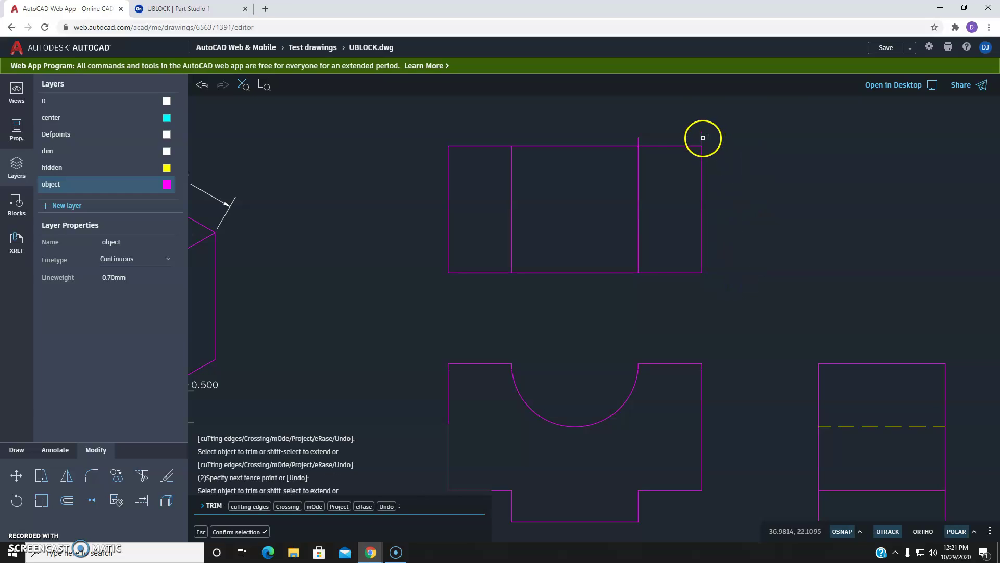
left_click(703, 137)
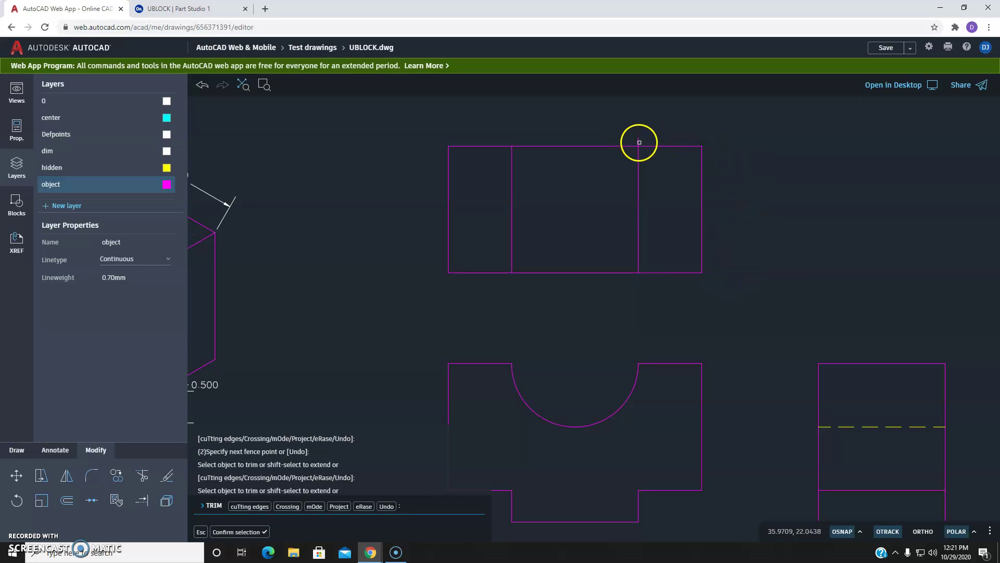
scroll(581, 208, "down", 3)
left_click(646, 266)
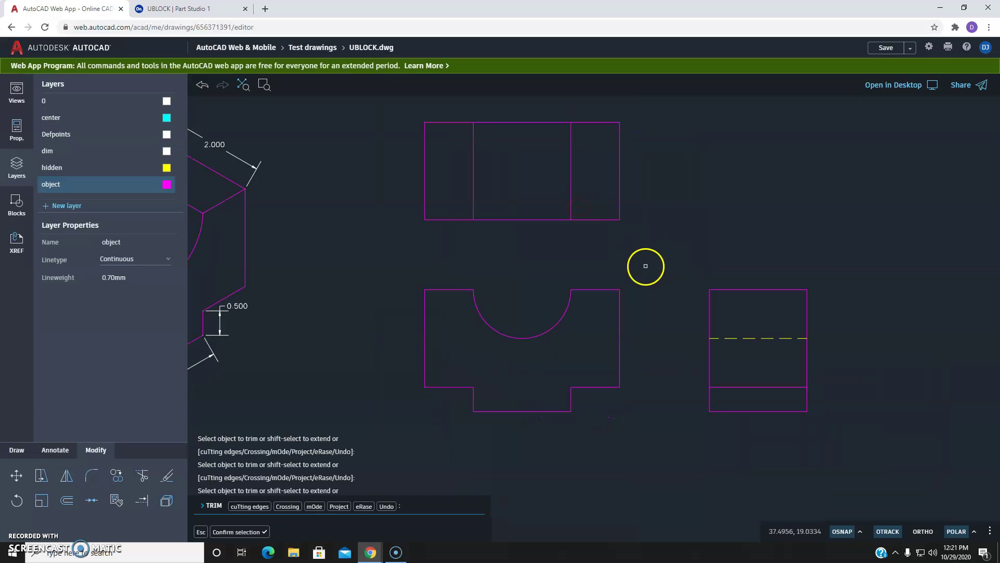
middle_click_drag(646, 267, 564, 268)
key("Escape")
key("Escape")
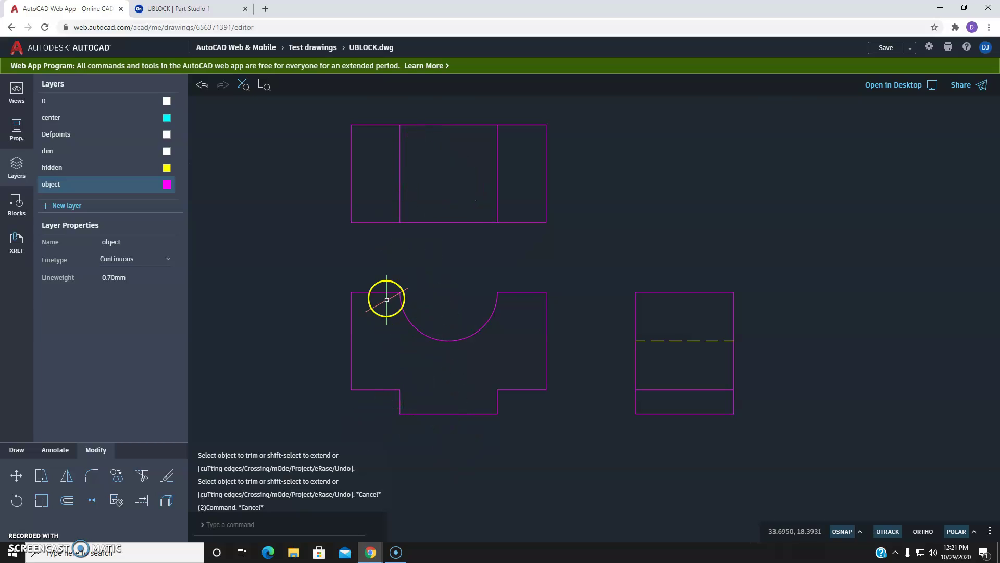
scroll(462, 412, "up", 1)
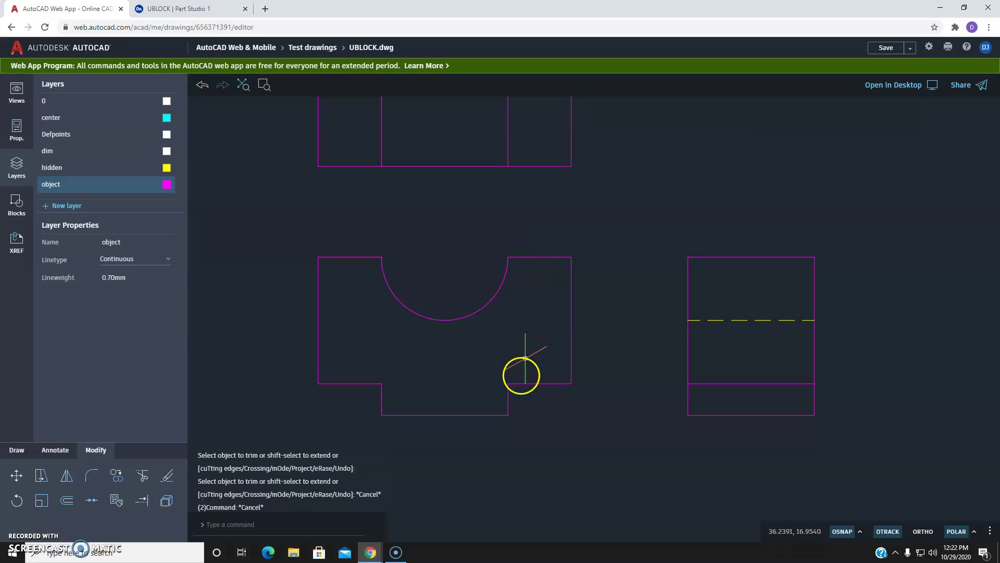
left_click(17, 450)
left_click(143, 475)
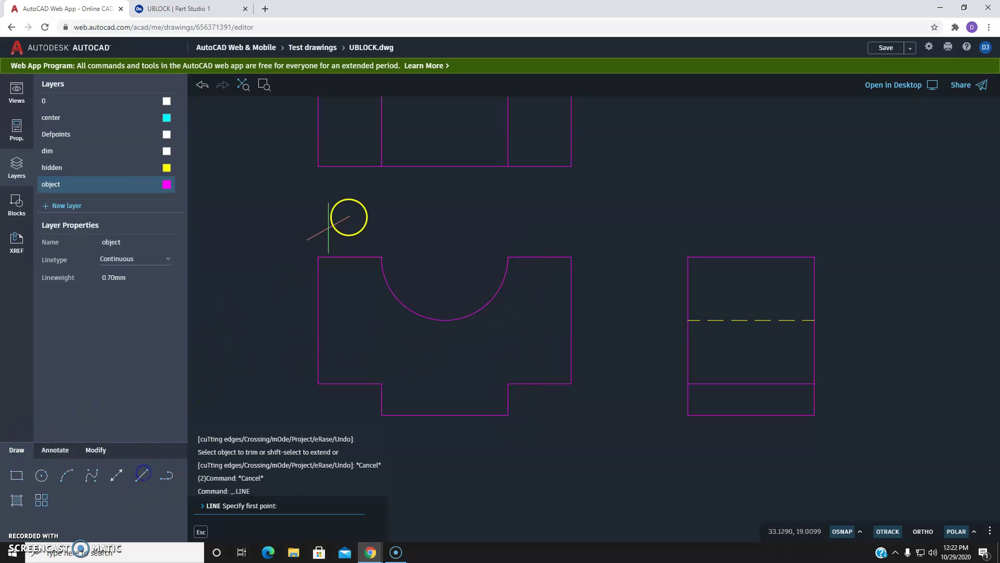
left_click(382, 166)
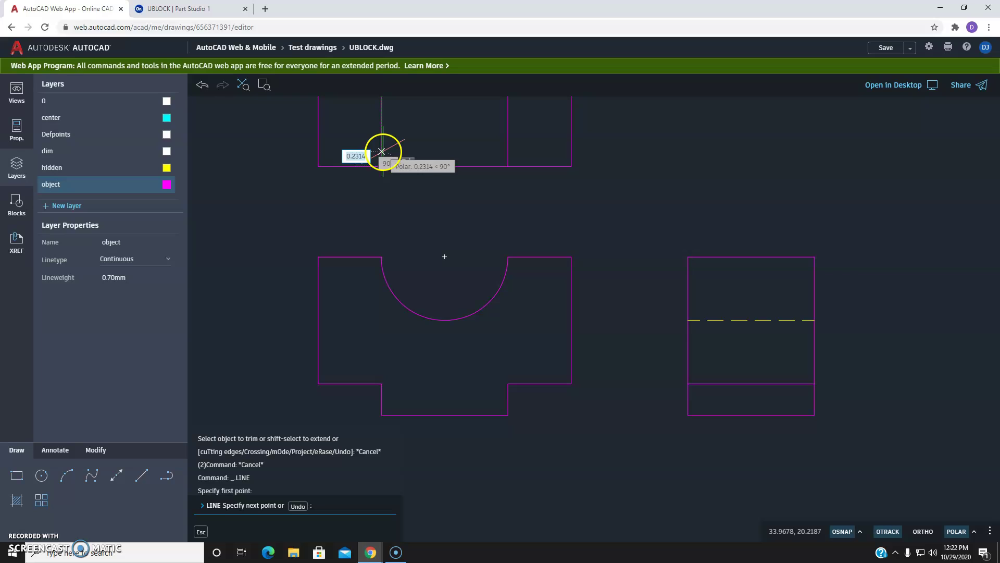
mouse_move(391, 183)
middle_mouse_down()
mouse_move(391, 238)
mouse_move(410, 244)
middle_mouse_up()
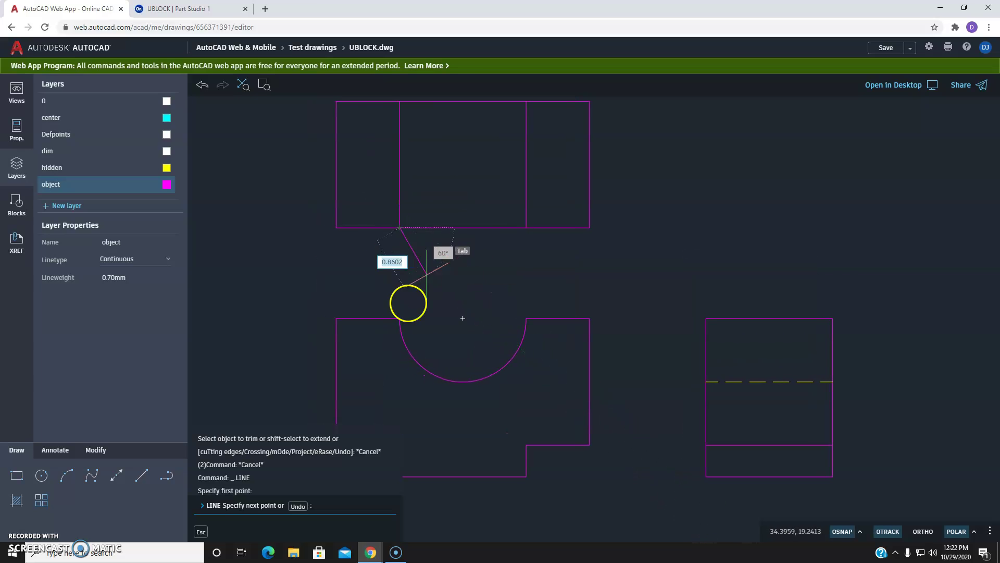
middle_click_drag(404, 357, 396, 287)
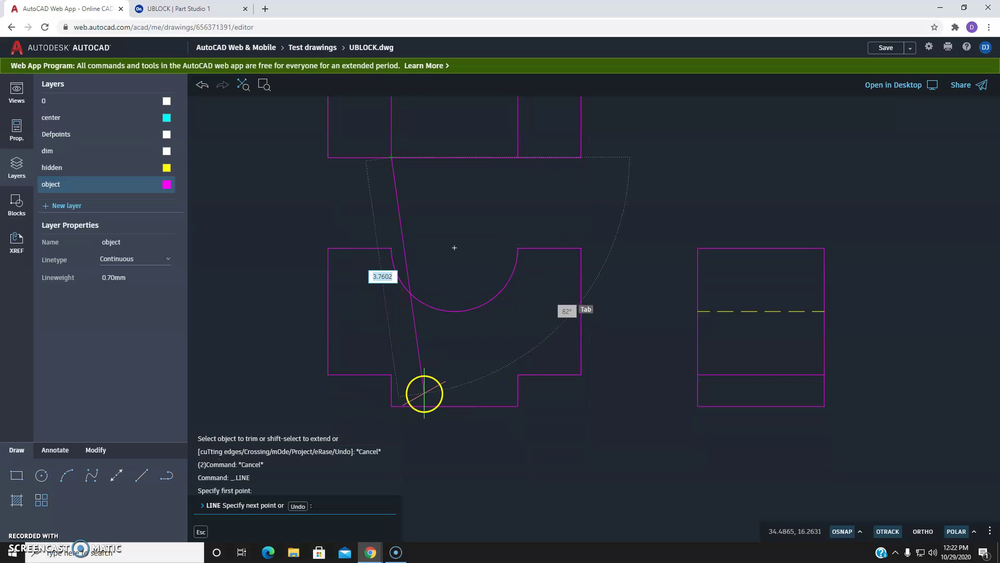
key("Escape")
key("Escape")
key("Escape")
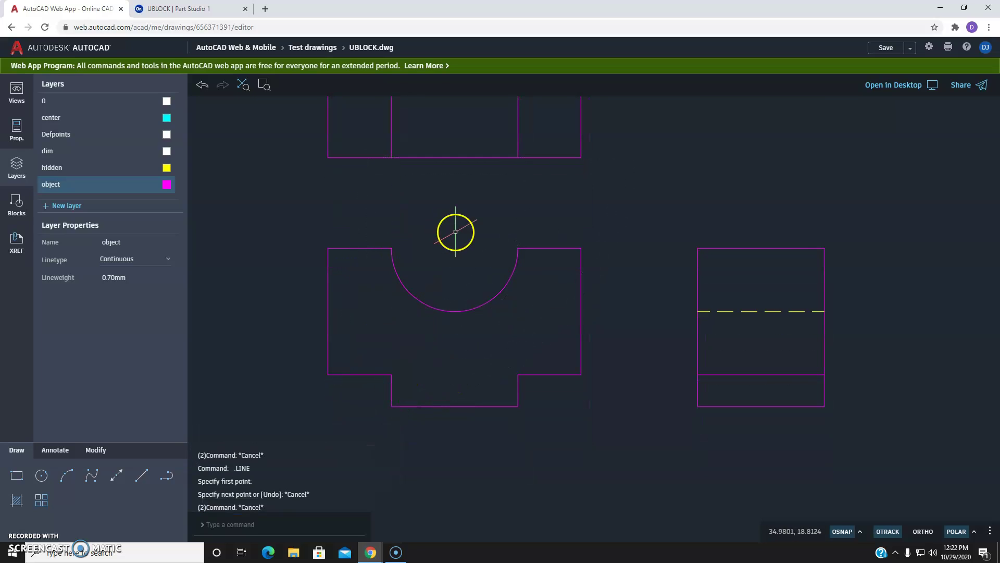
middle_click_drag(455, 232, 455, 250)
scroll(485, 239, "down", 2)
middle_click_drag(514, 228, 473, 284)
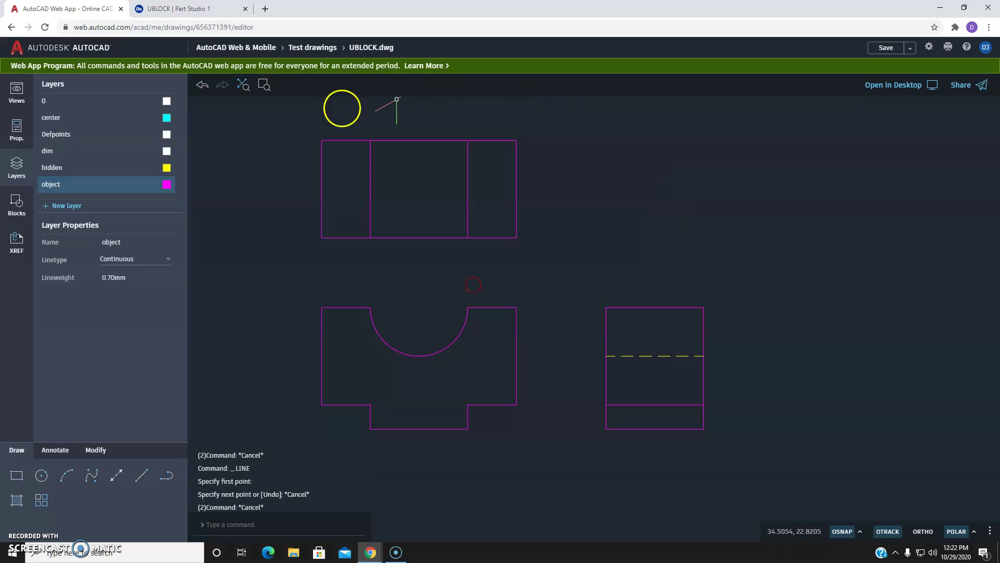